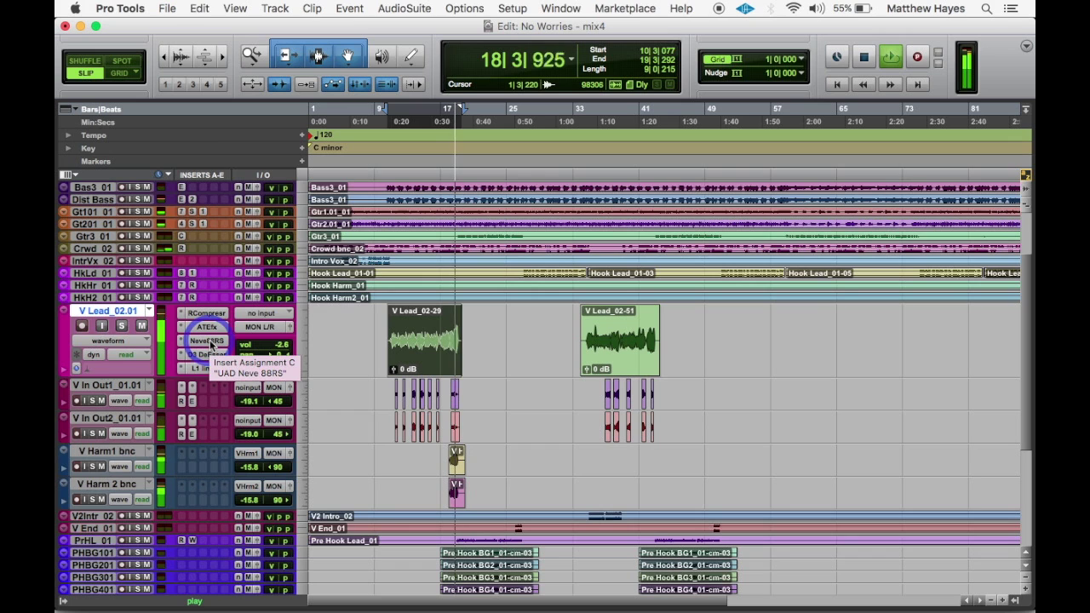
# In the lead vocal's Neve 88RS EQ, boost the low band and sweep its frequency during playback to choose the area to shape
pyautogui.press('space')
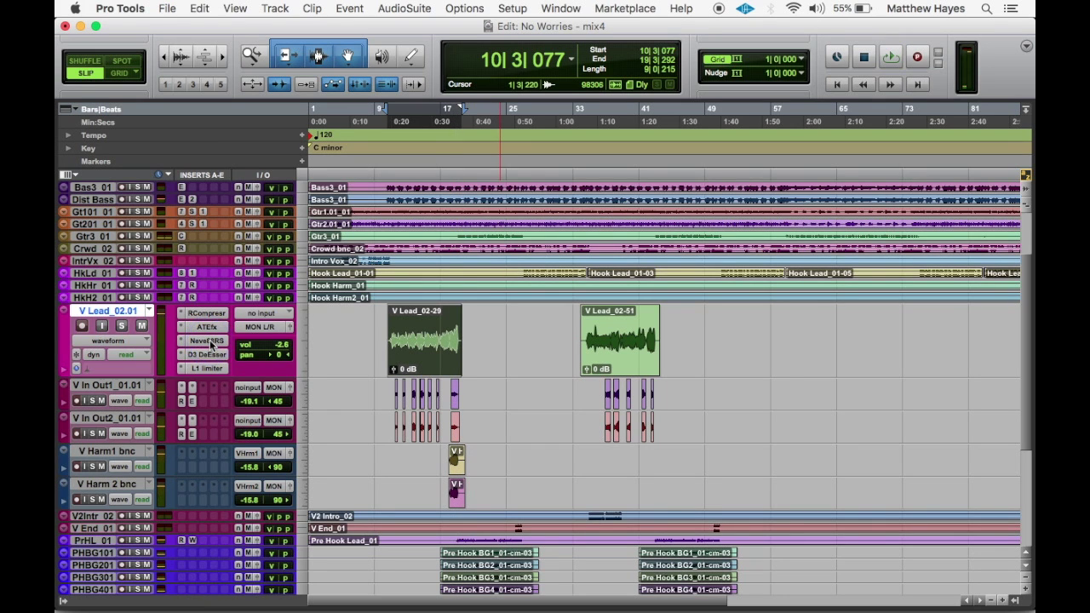
pyautogui.click(210, 342)
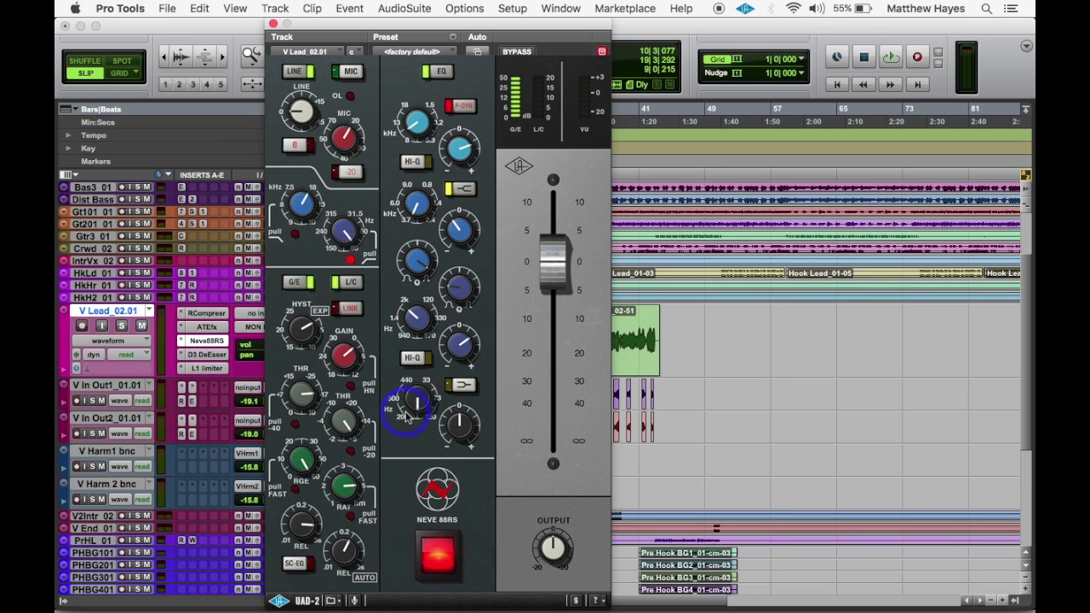
pyautogui.moveTo(461, 425); pyautogui.dragTo(501, 453)
pyautogui.press('space')
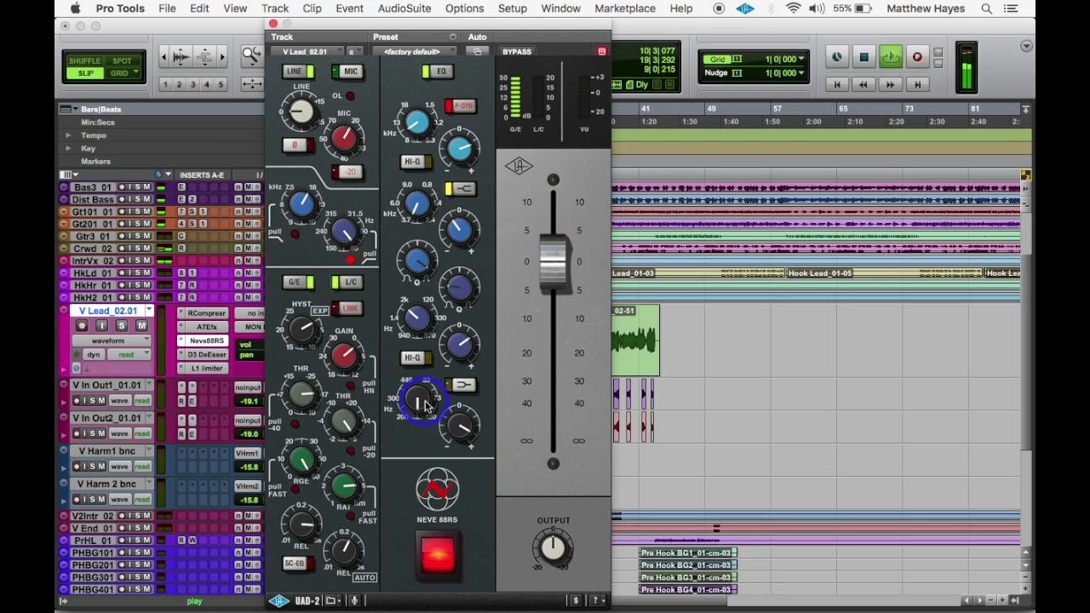
pyautogui.moveTo(426, 409); pyautogui.dragTo(393, 402)
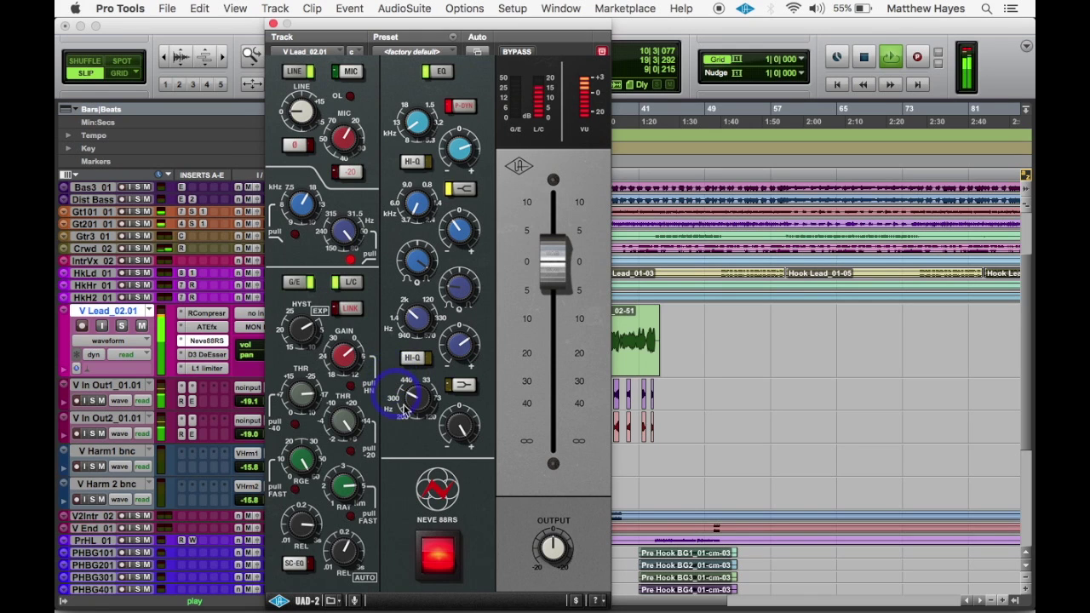
pyautogui.press('space')
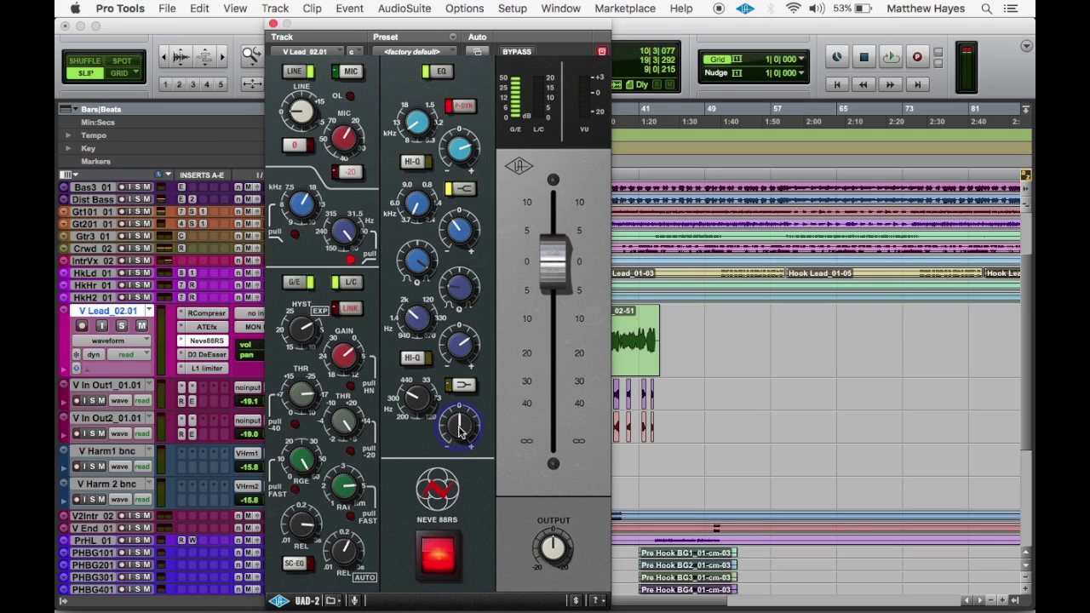
# Set a moderate boost on the Neve 88RS low band while listening, close the plug-in and save the session
pyautogui.press('space')
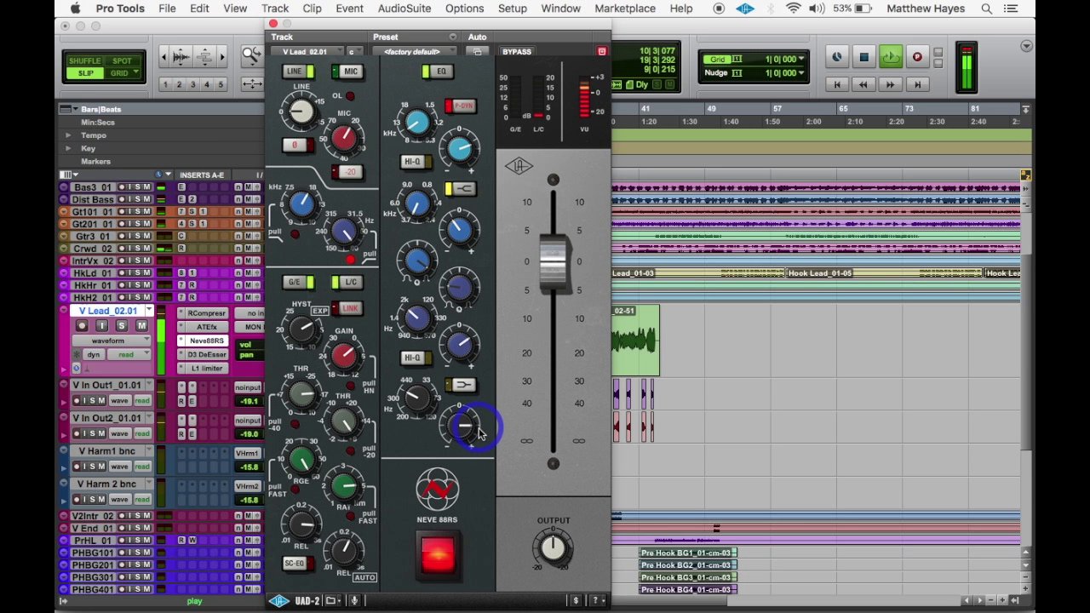
pyautogui.moveTo(481, 446); pyautogui.dragTo(482, 420)
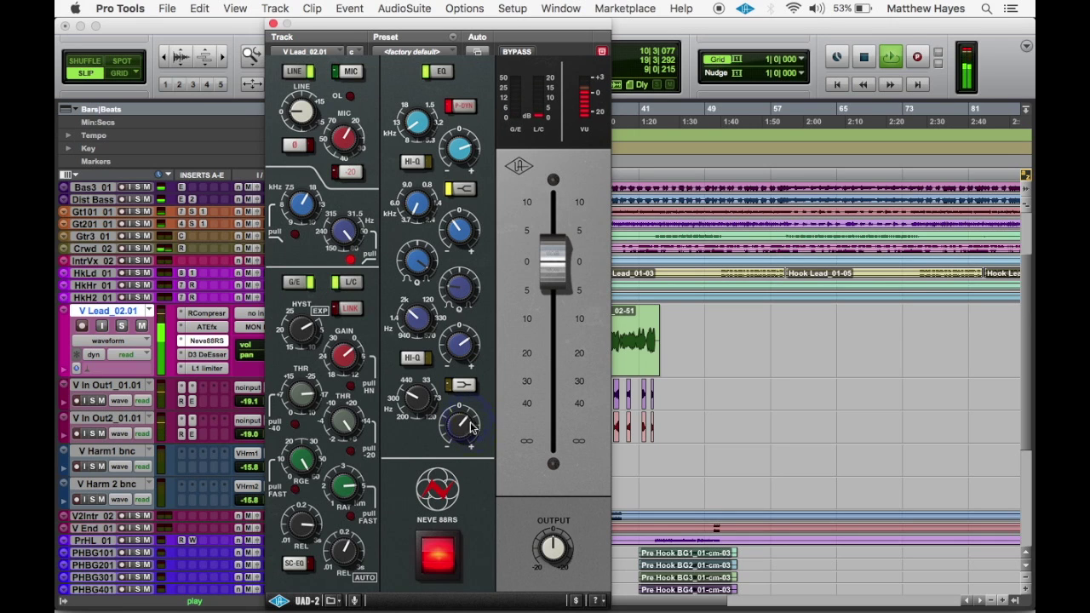
pyautogui.press('space')
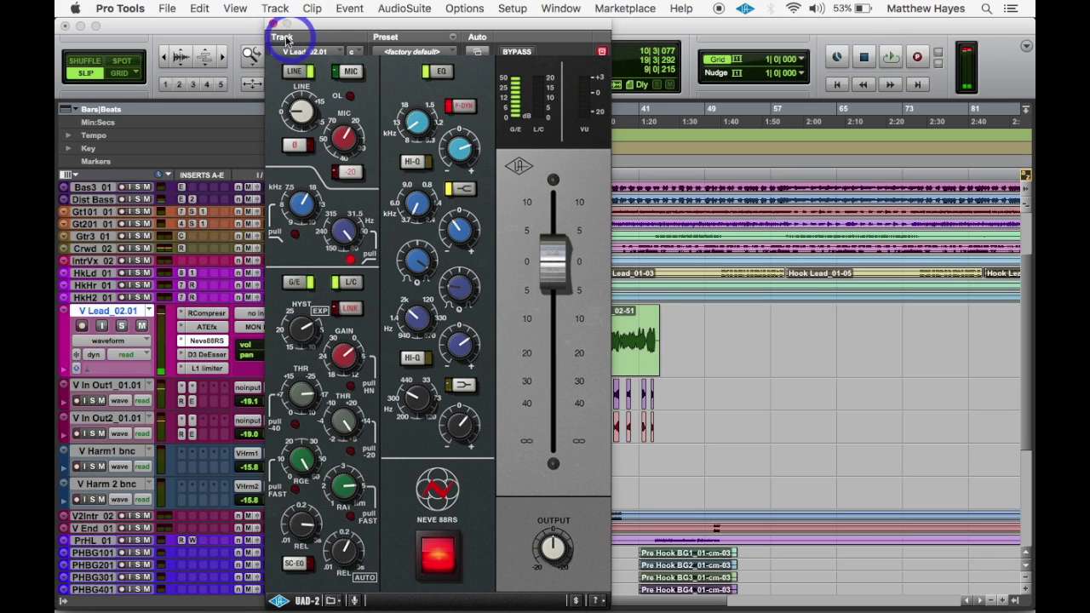
pyautogui.click(273, 25)
pyautogui.press('super+s')
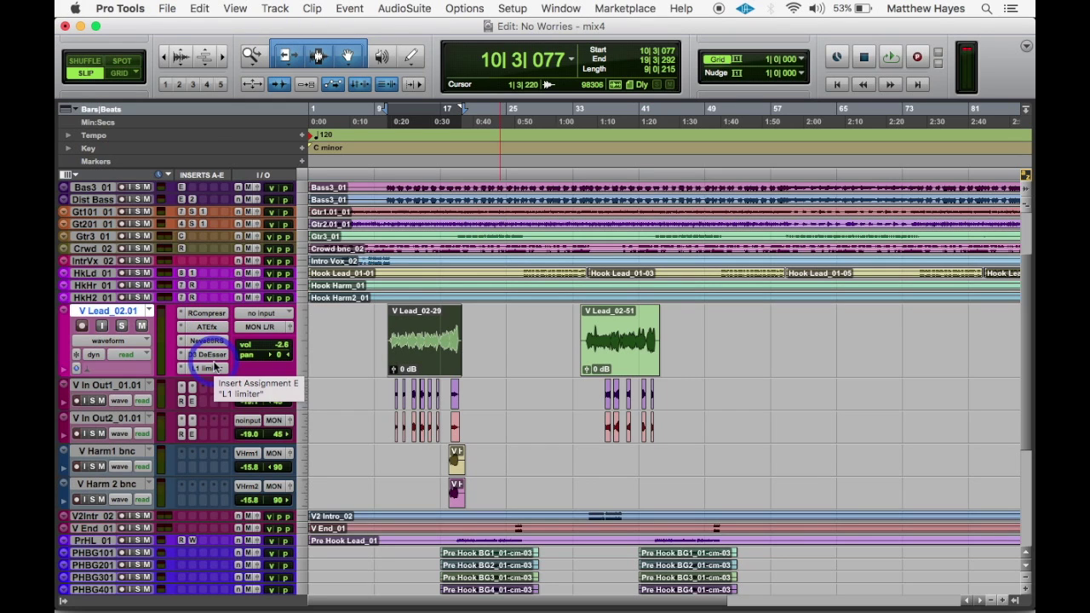
# Solo the V Lead_02.01 track, audition it, switch to the Mix window and save the session
pyautogui.click(124, 327)
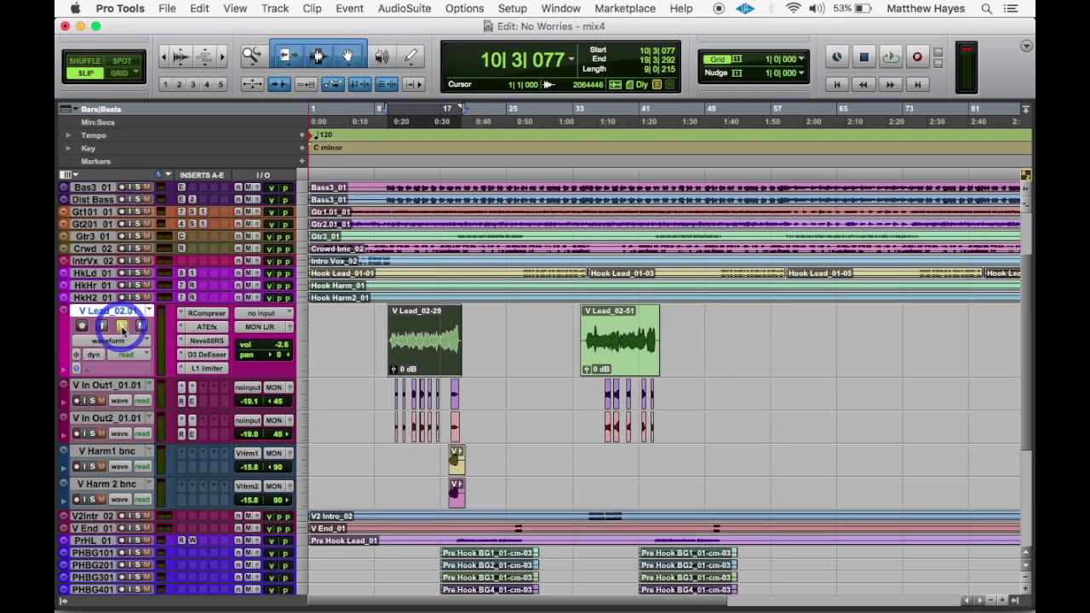
pyautogui.press('space')
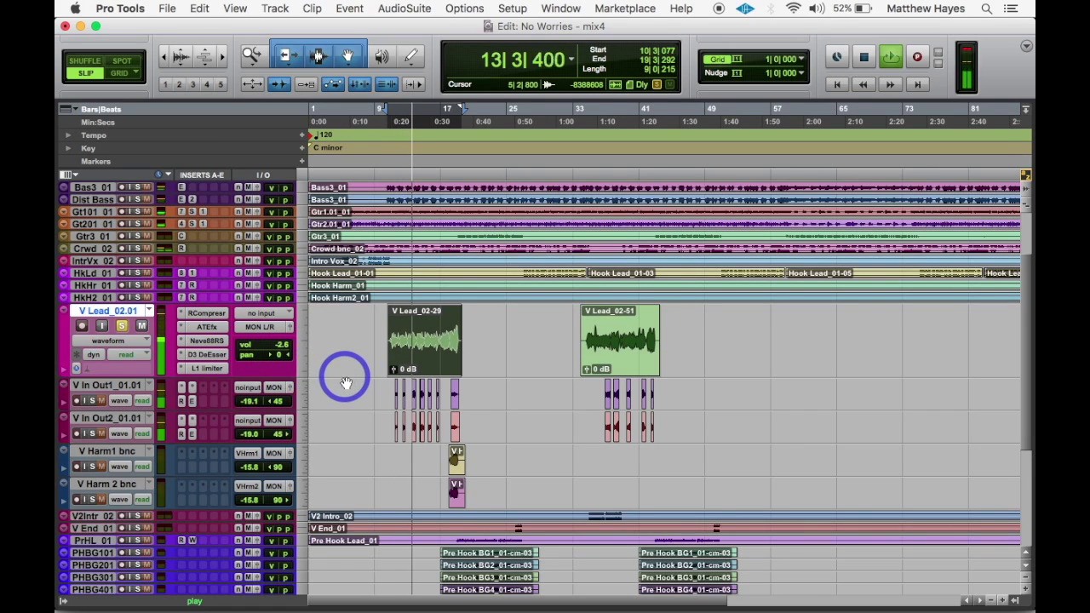
pyautogui.press('super+equal')
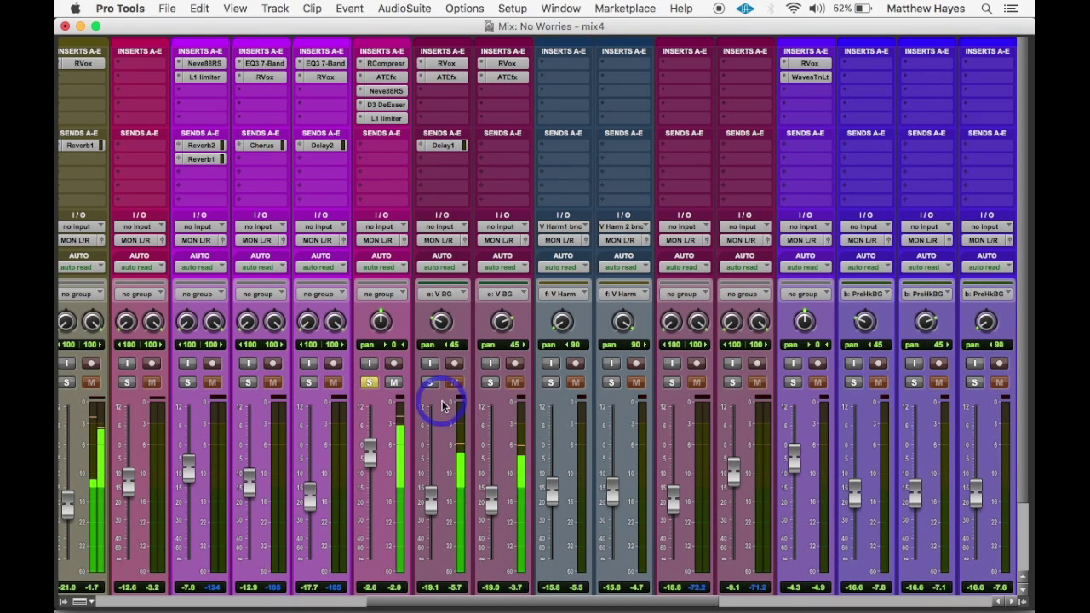
pyautogui.press('space')
pyautogui.press('super+s')
# Create one new stereo Aux Input track directly after the Delay2 track
pyautogui.hscroll(10, 443, 406)
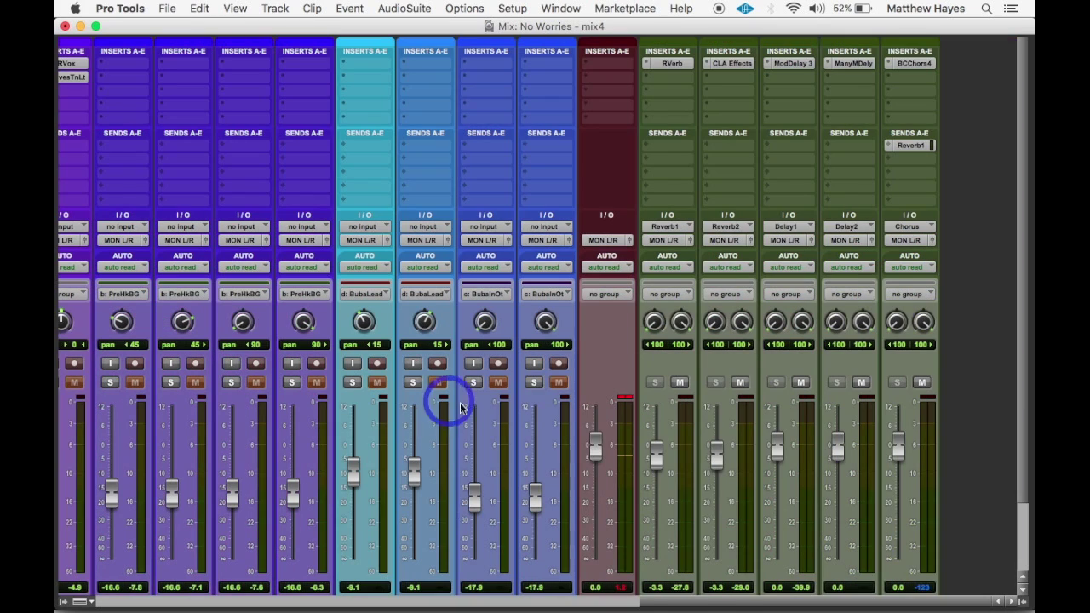
pyautogui.scroll(-2, 803, 443)
pyautogui.click(804, 443)
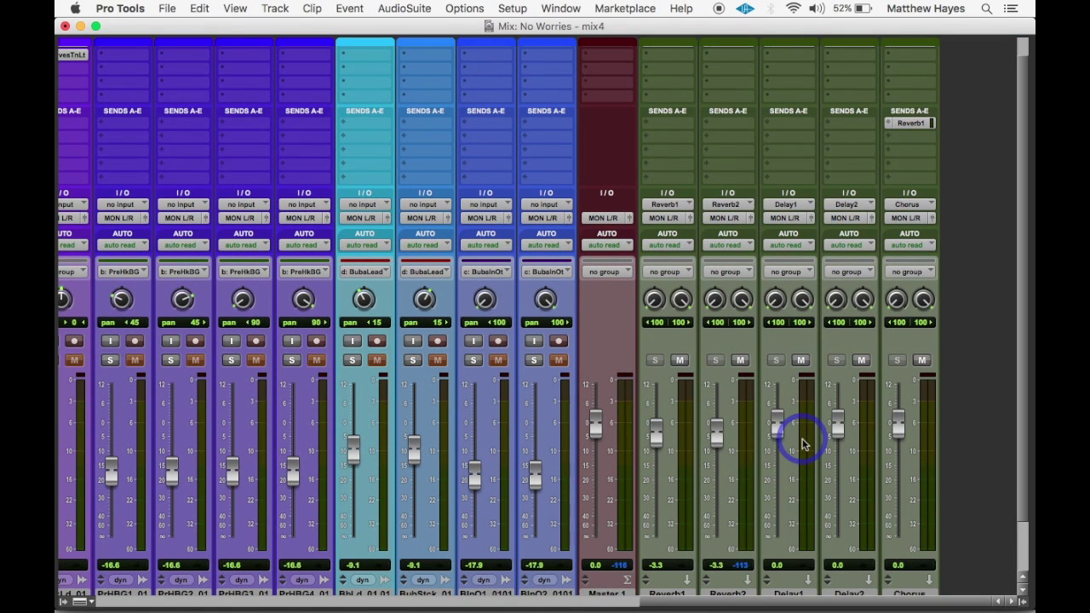
pyautogui.scroll(-3, 803, 443)
pyautogui.click(850, 538)
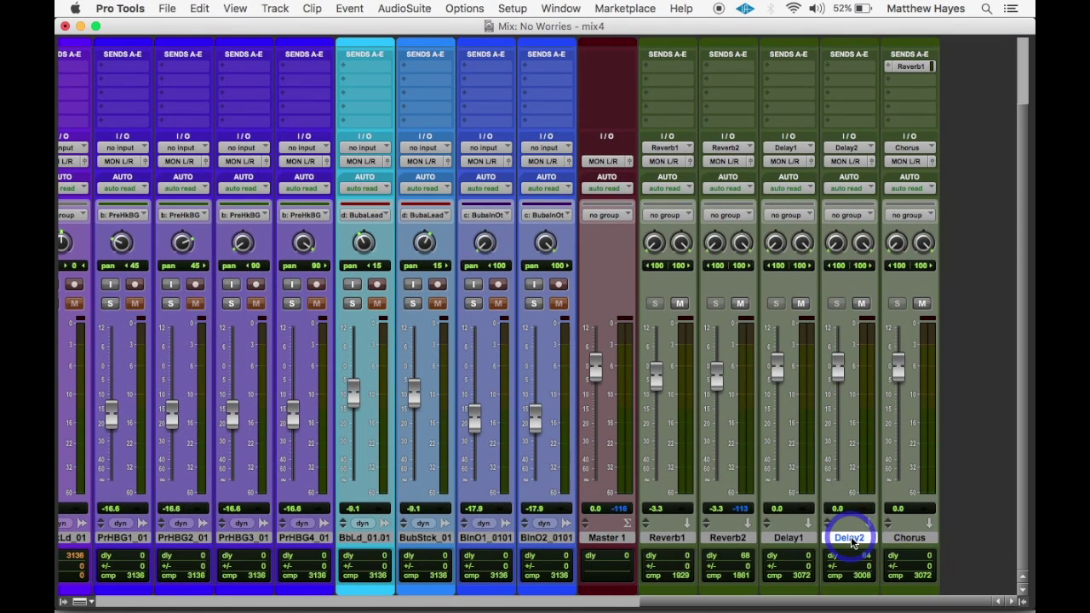
pyautogui.click(275, 9)
pyautogui.click(285, 27)
pyautogui.click(475, 229)
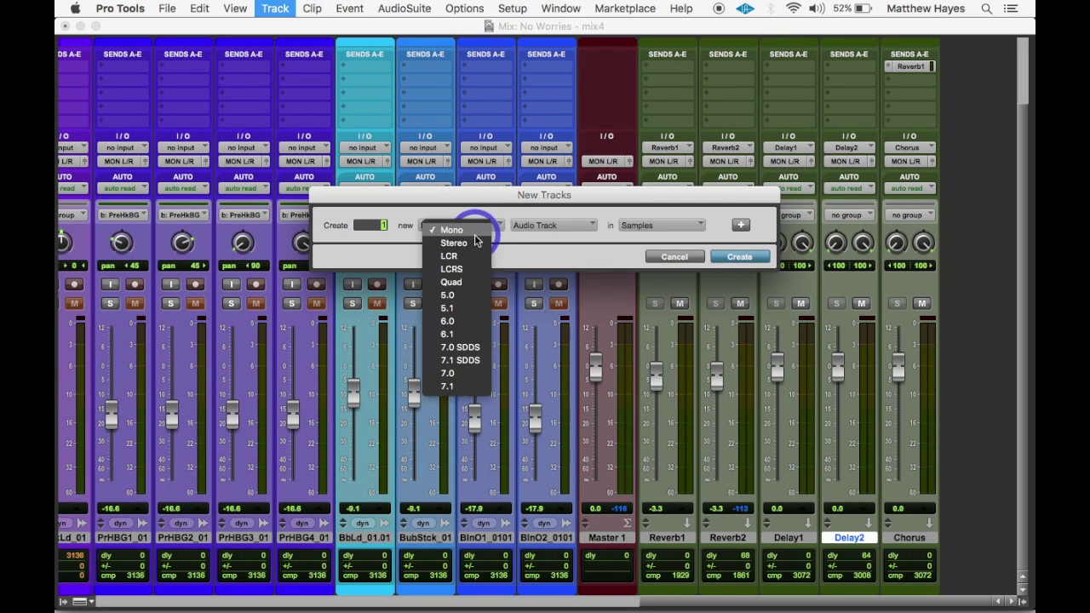
pyautogui.click(467, 243)
pyautogui.click(545, 227)
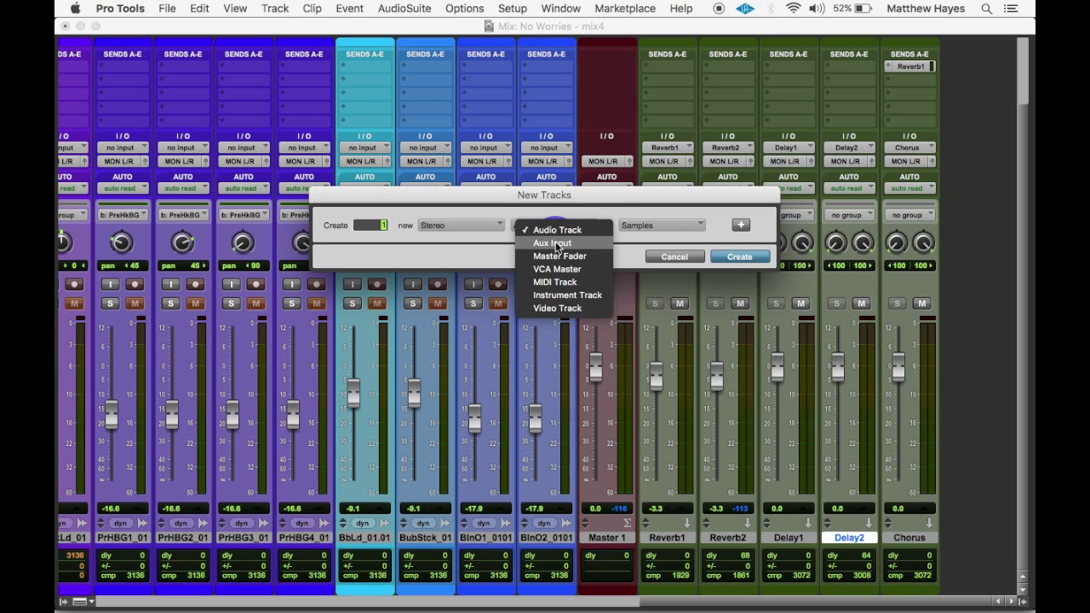
pyautogui.click(555, 244)
pyautogui.click(725, 257)
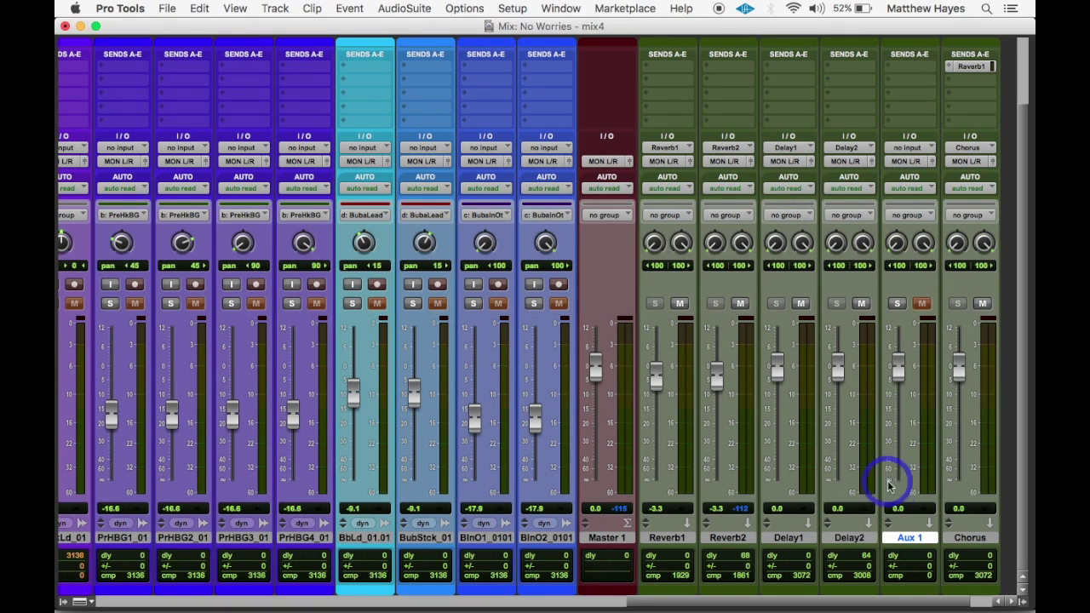
# Rename the new aux track as Slap
pyautogui.doubleClick(909, 537)
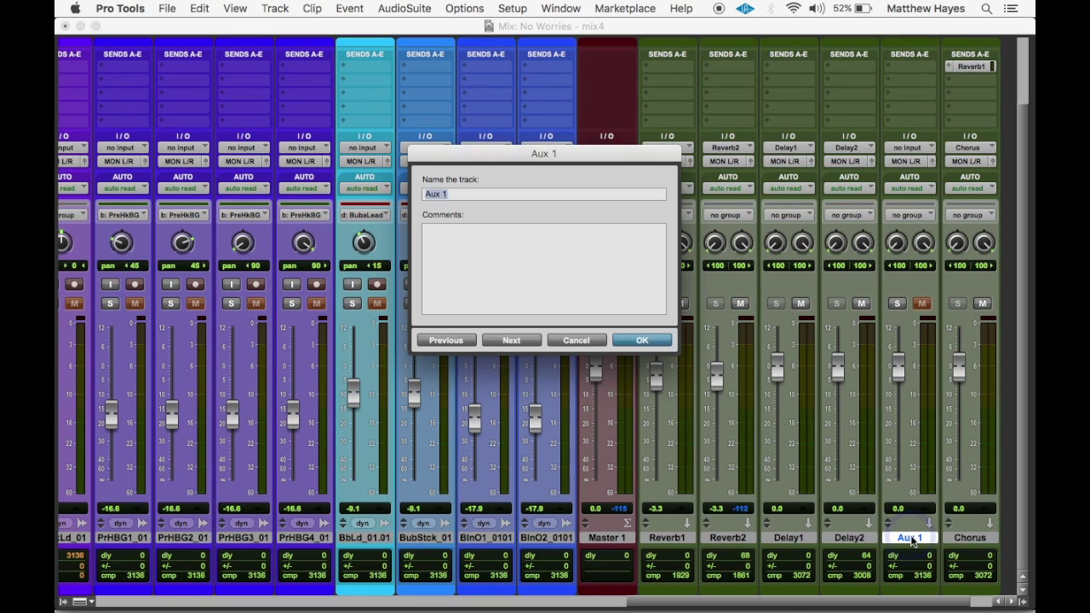
pyautogui.write('Slap')
pyautogui.press('Return')
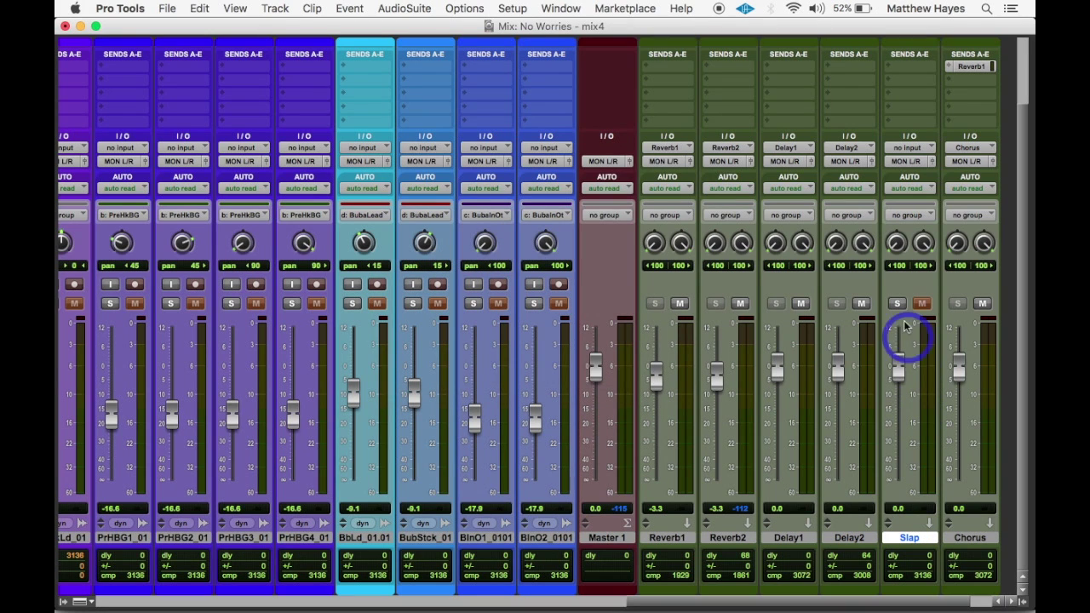
# Assign Bus 11-12 as the input of the Slap track
pyautogui.click(908, 148)
pyautogui.moveTo(922, 192)
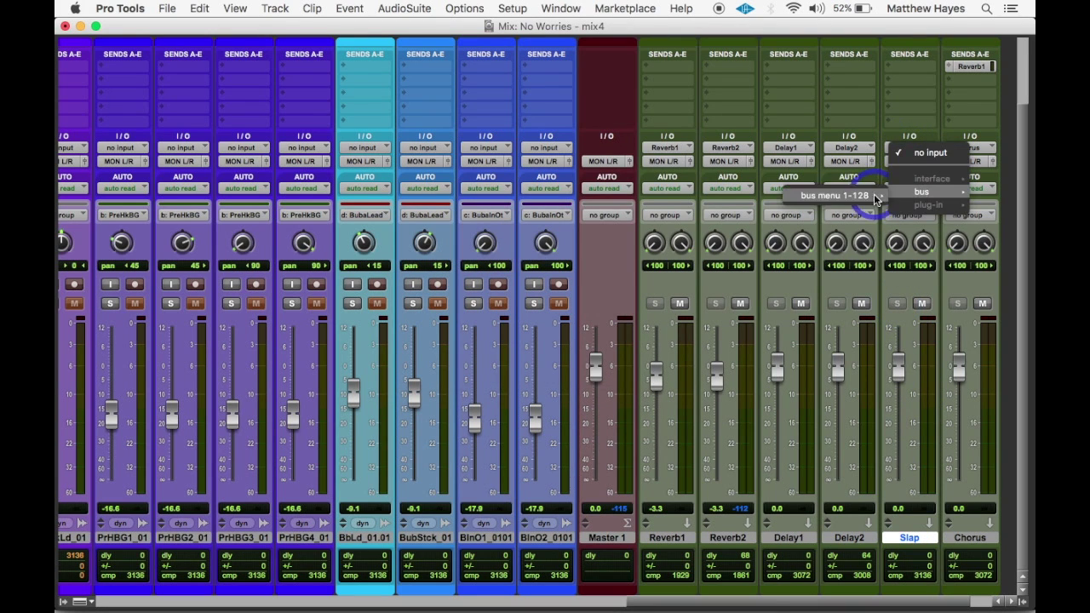
pyautogui.moveTo(852, 195)
pyautogui.click(731, 86)
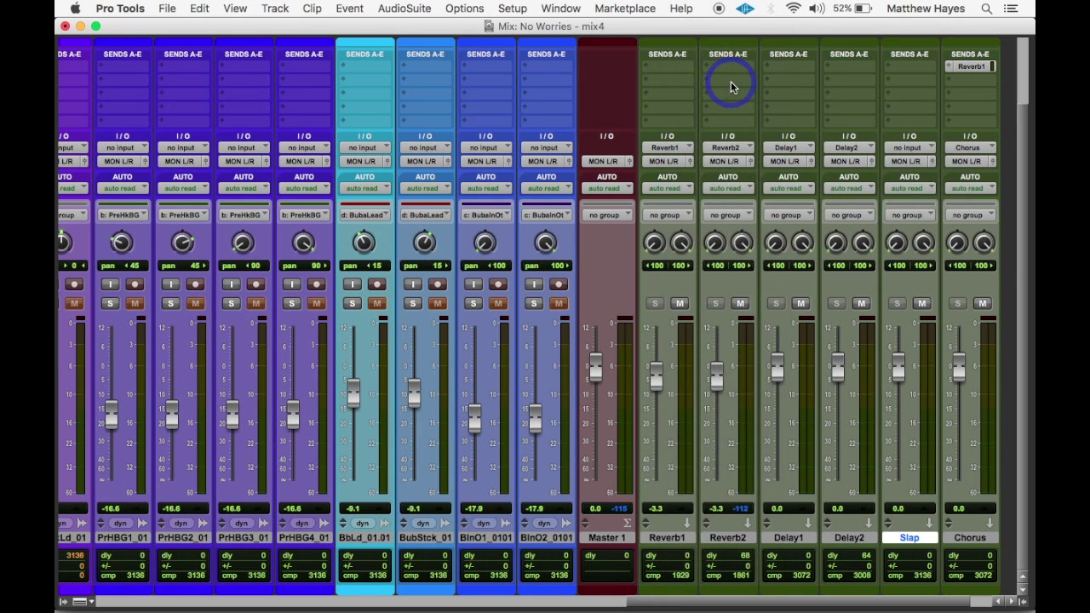
# Rename Bus 11-12 as Slap in the I/O Setup
pyautogui.click(513, 9)
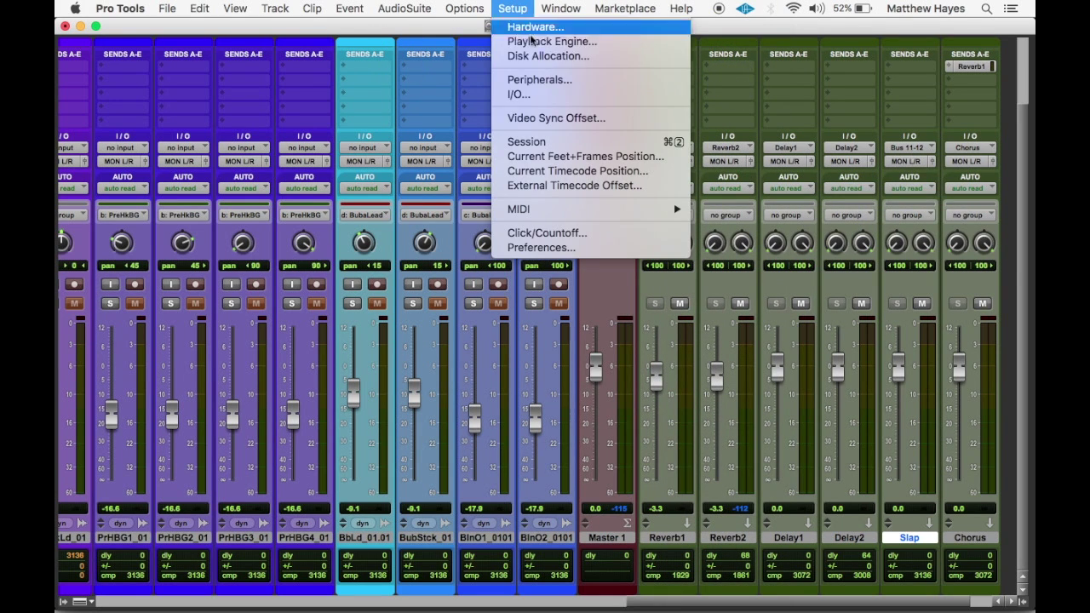
pyautogui.click(529, 94)
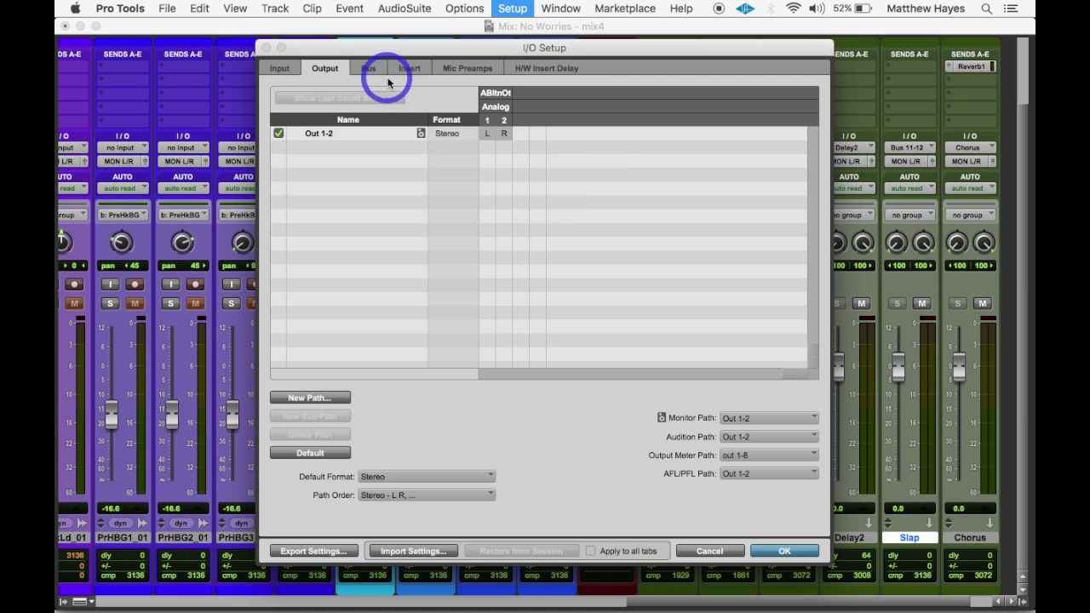
pyautogui.click(368, 70)
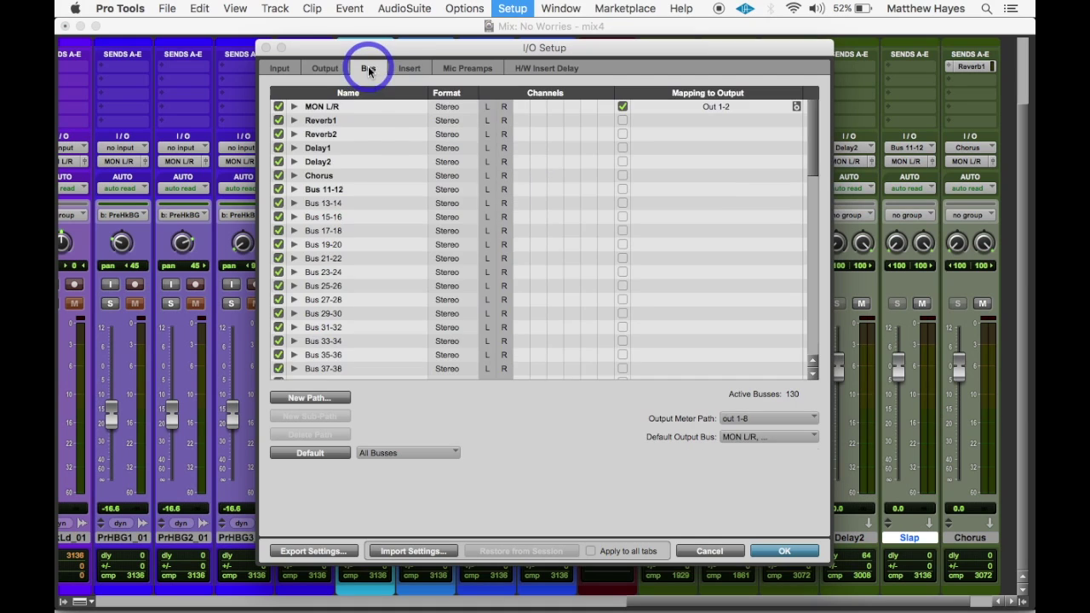
pyautogui.doubleClick(341, 189)
pyautogui.write('Slap')
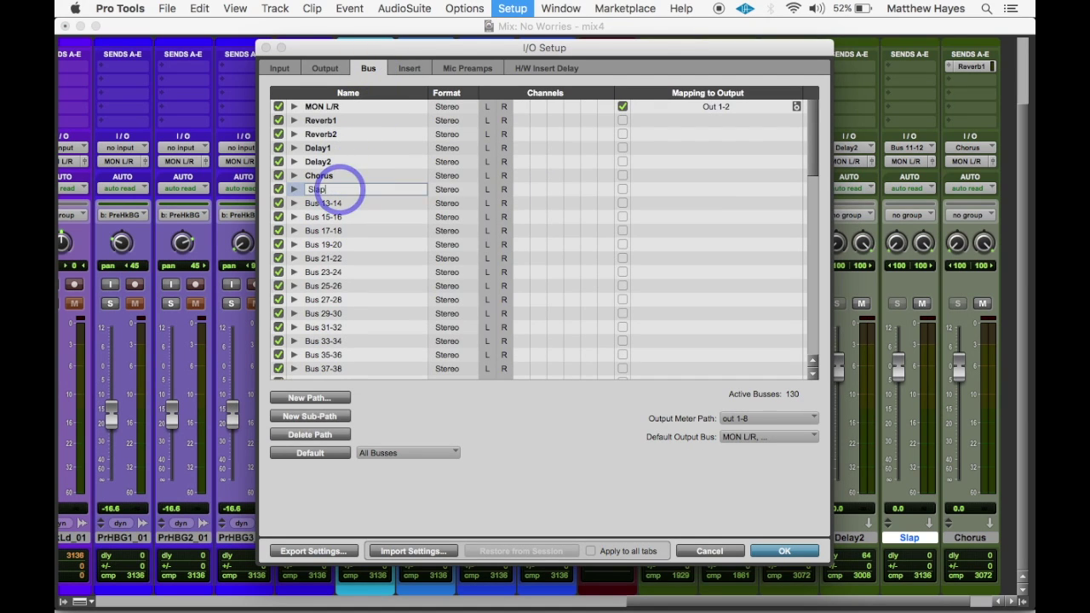
pyautogui.press('Return')
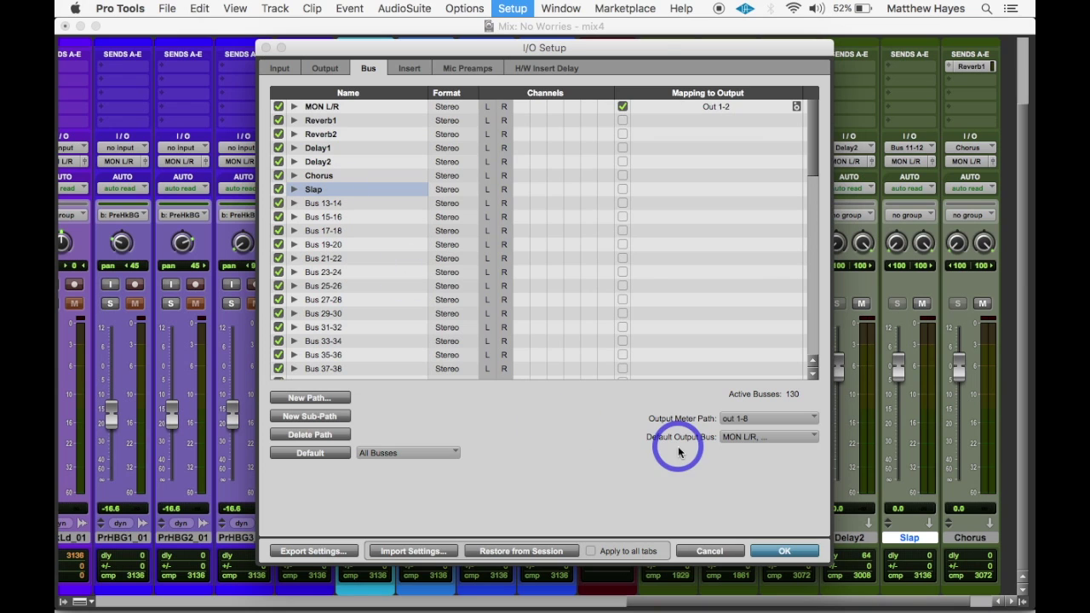
pyautogui.click(785, 552)
# Insert the multichannel H-Delay (stereo) plug-in in the first insert slot of the Slap track
pyautogui.scroll(3, 908, 324)
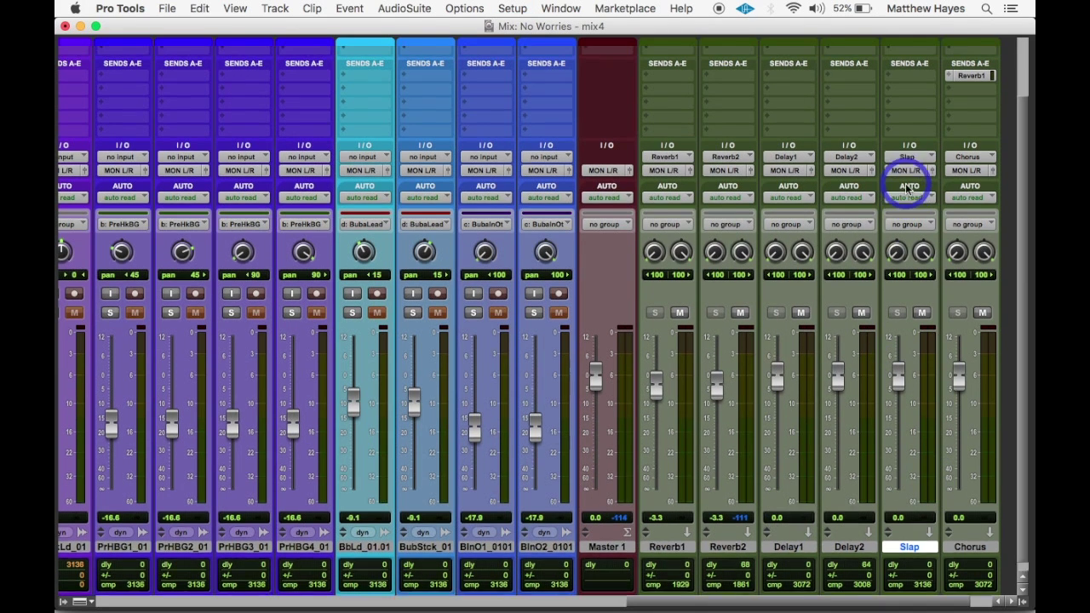
pyautogui.click(909, 68)
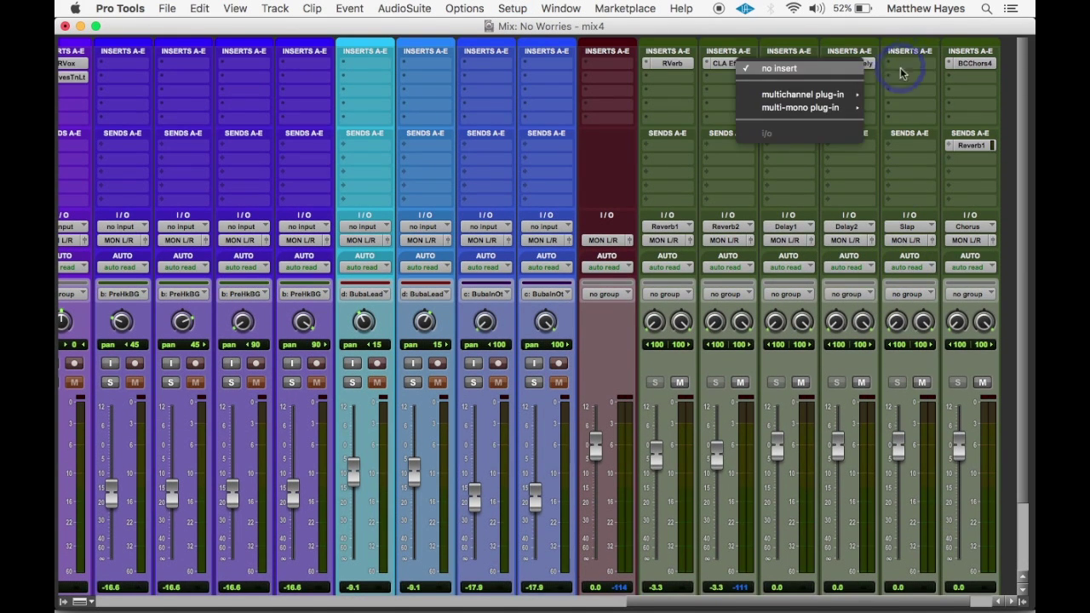
pyautogui.moveTo(837, 94)
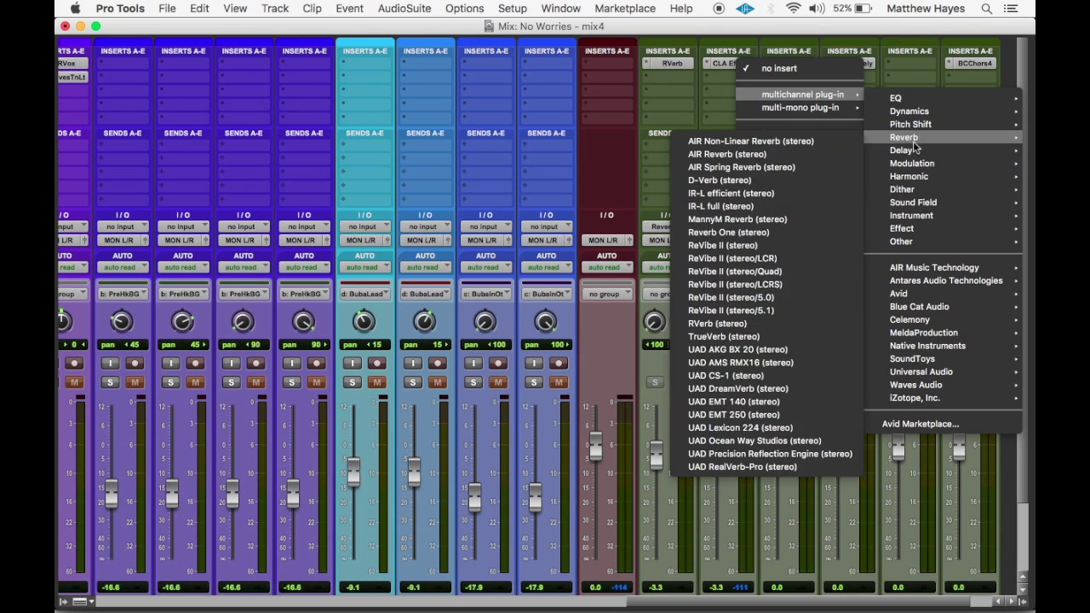
pyautogui.moveTo(901, 150)
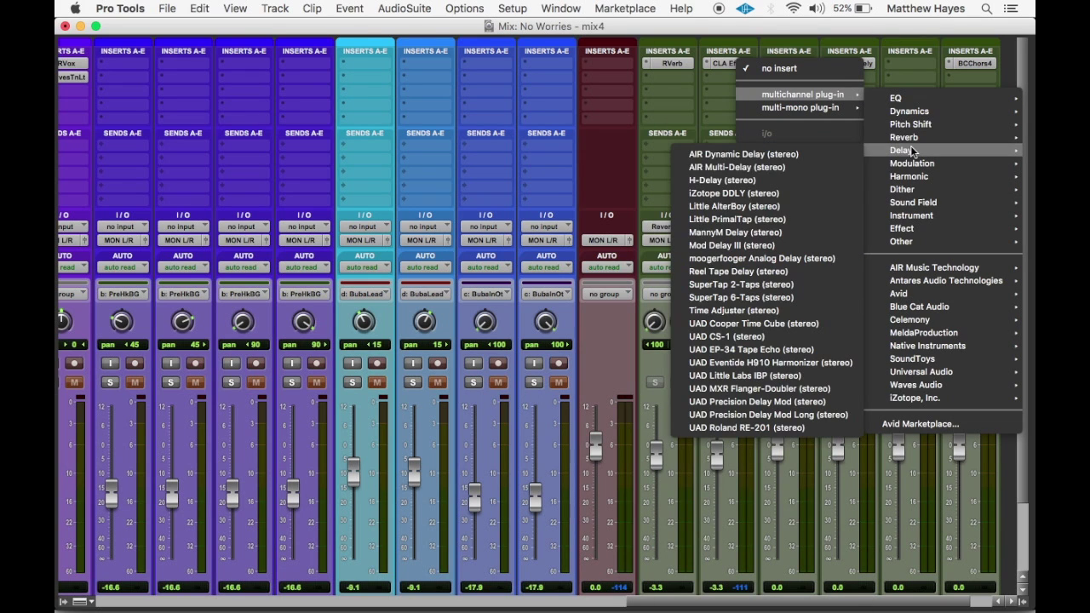
pyautogui.click(793, 177)
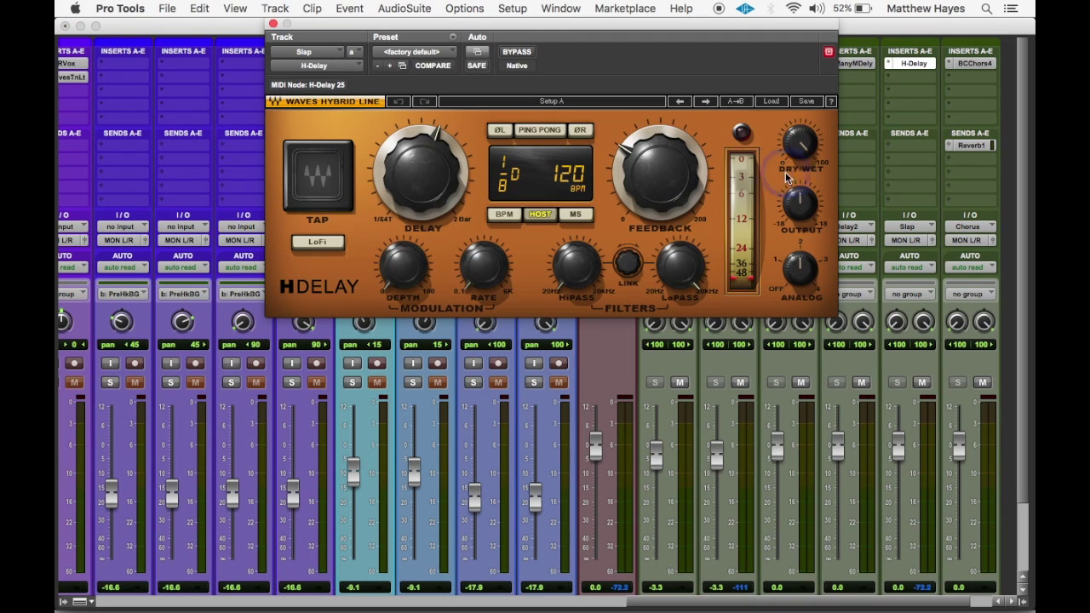
# Load the Lo Fi Slap factory preset from the Classics group into H-Delay
pyautogui.click(773, 101)
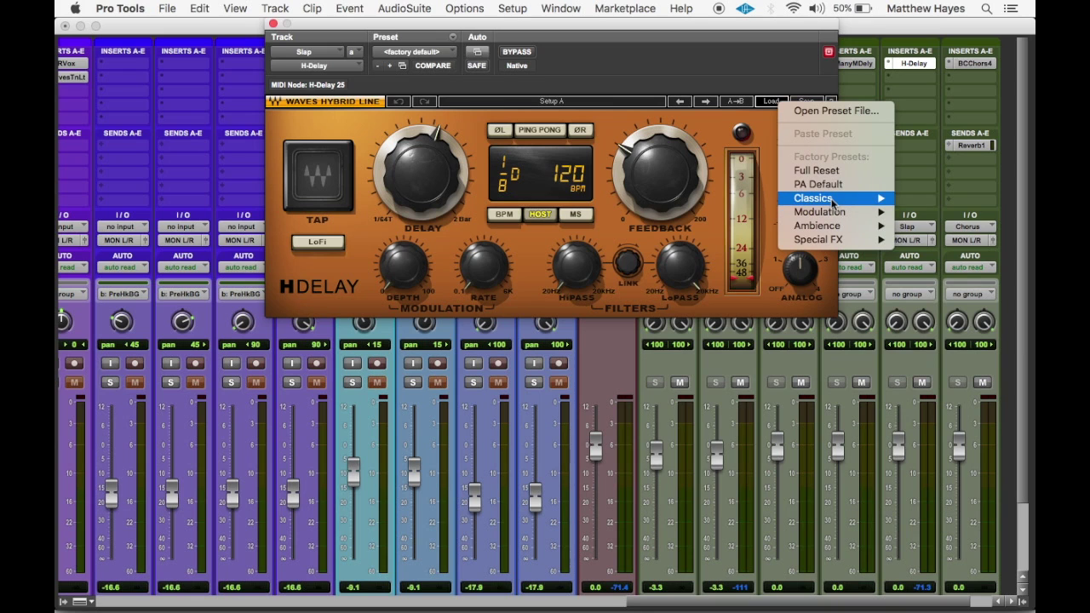
pyautogui.moveTo(834, 203)
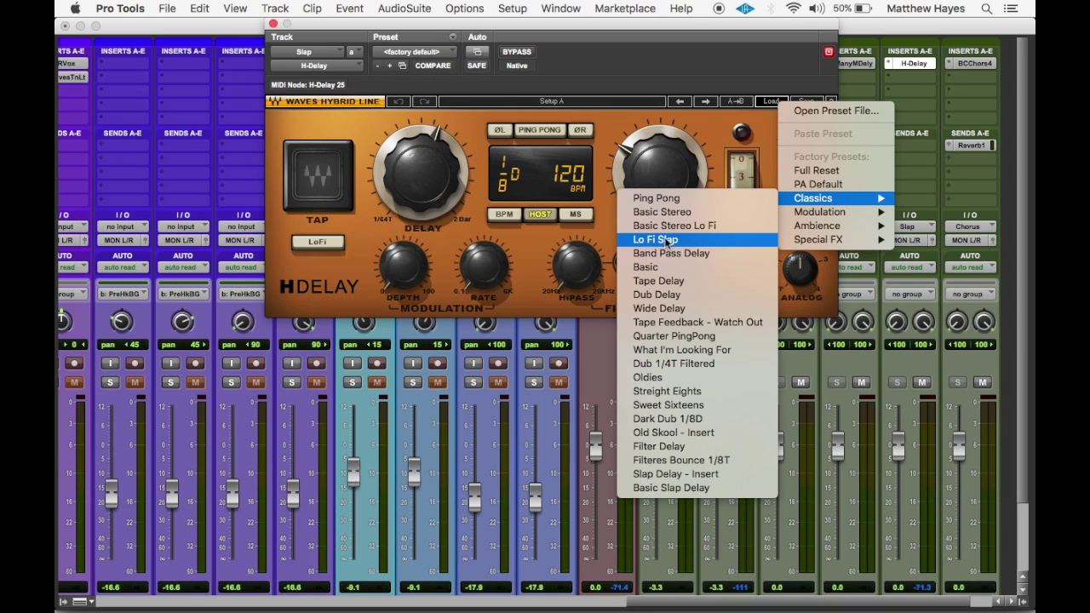
pyautogui.click(667, 240)
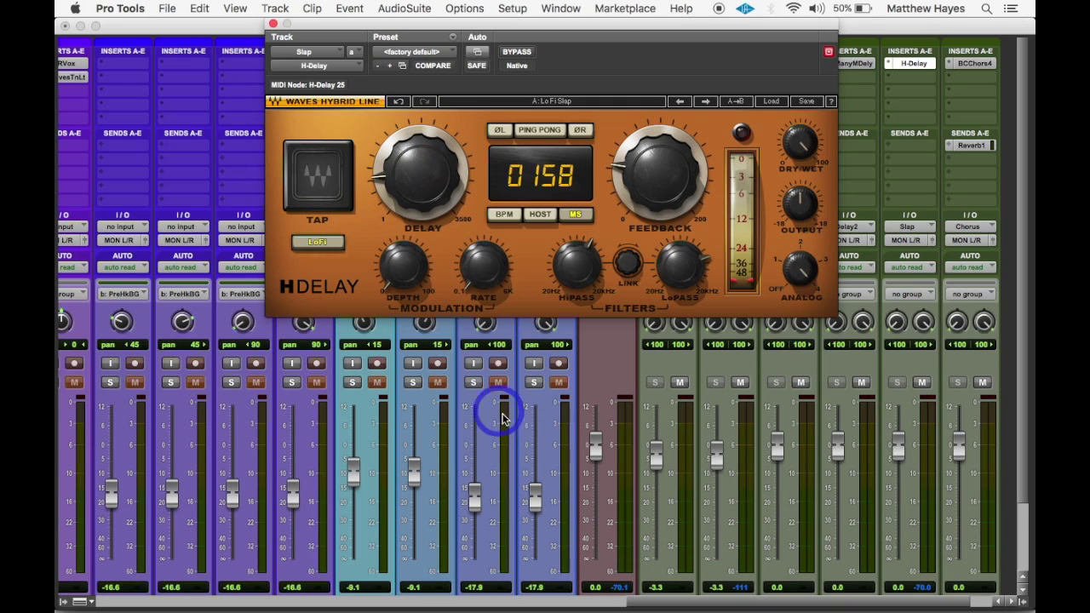
# Add a send to the Slap (Stereo) bus on the lead vocal track at about -7.3 dB and save the session
pyautogui.hscroll(-10, 579, 411)
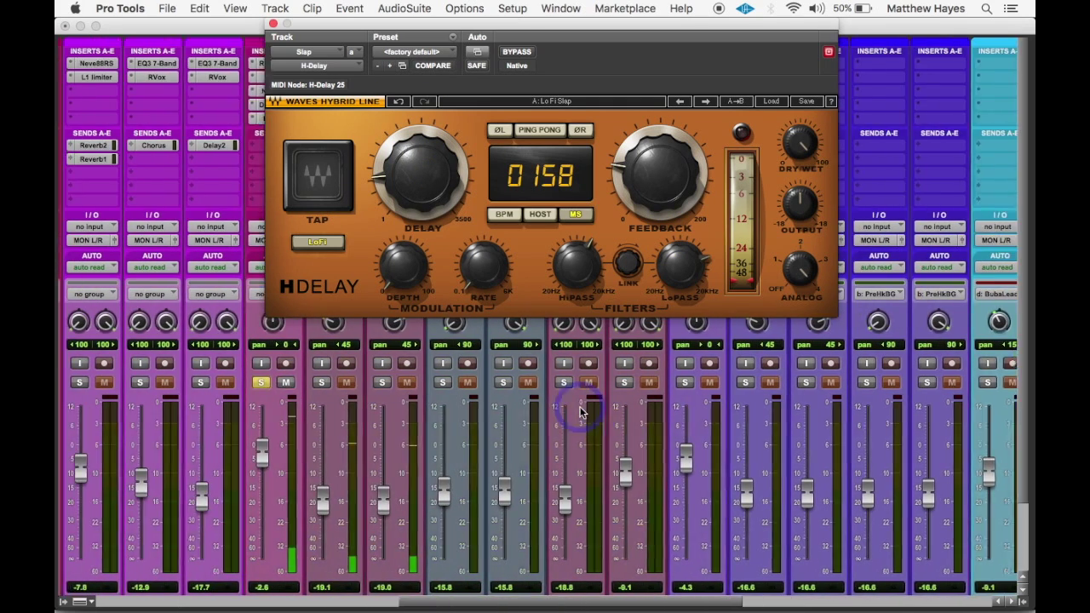
pyautogui.hscroll(1, 581, 412)
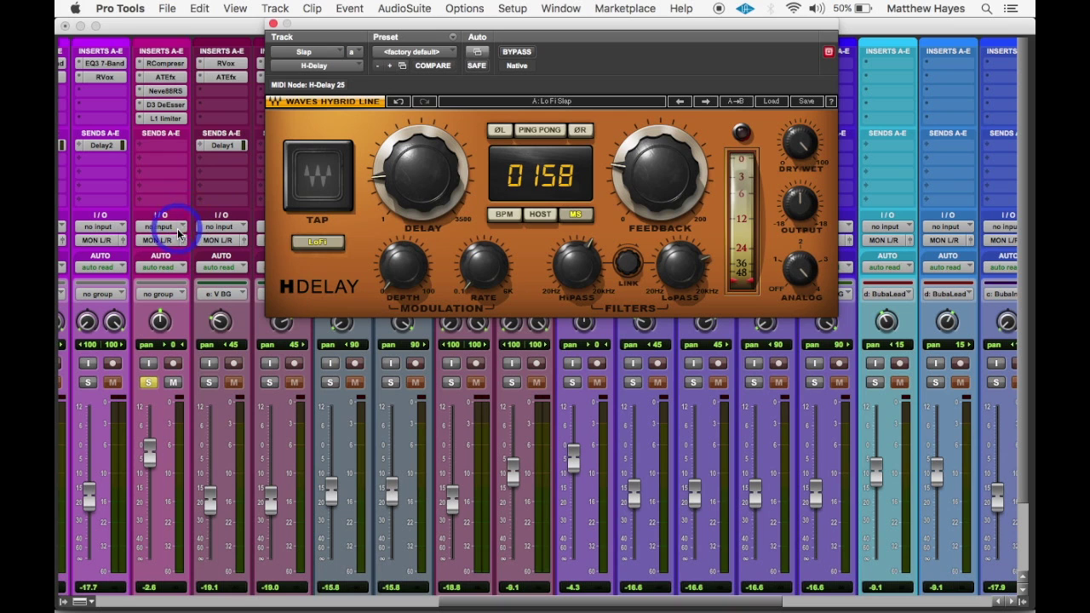
pyautogui.click(159, 150)
pyautogui.moveTo(196, 189)
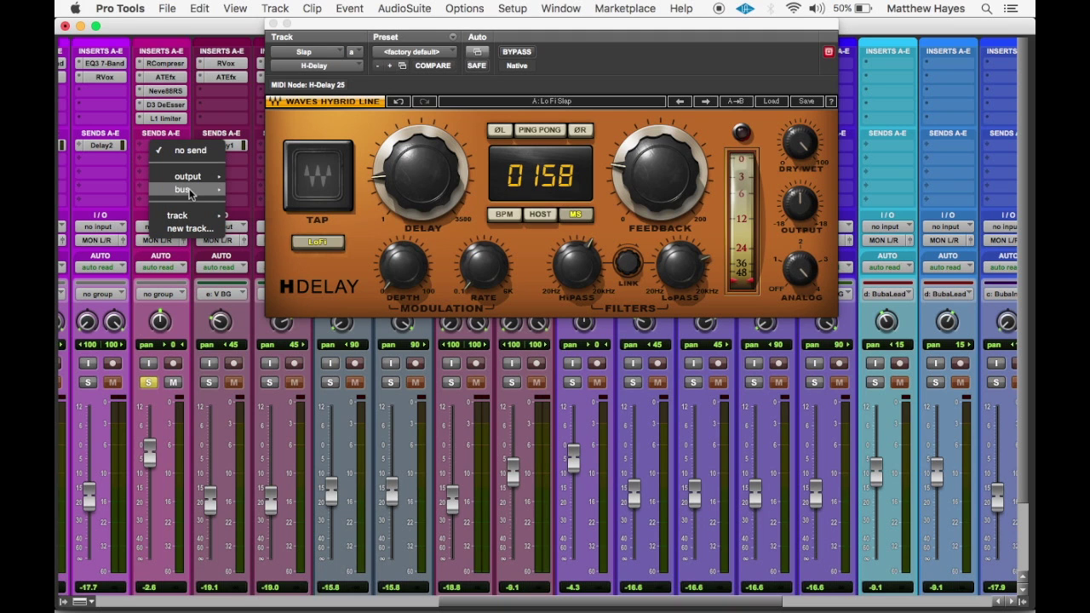
pyautogui.moveTo(300, 194)
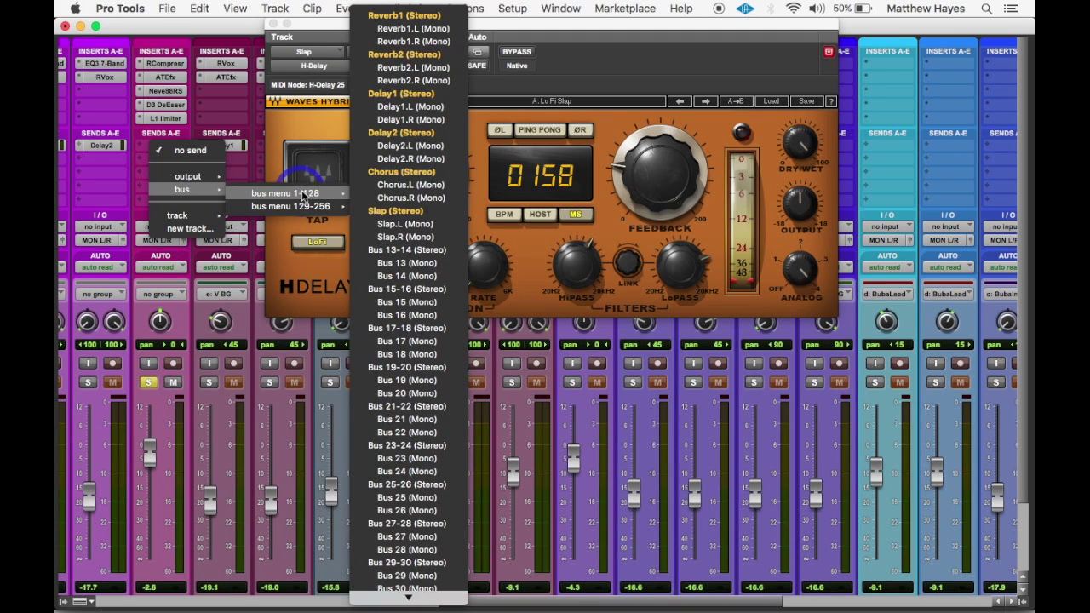
pyautogui.click(390, 211)
pyautogui.moveTo(360, 437); pyautogui.dragTo(361, 344)
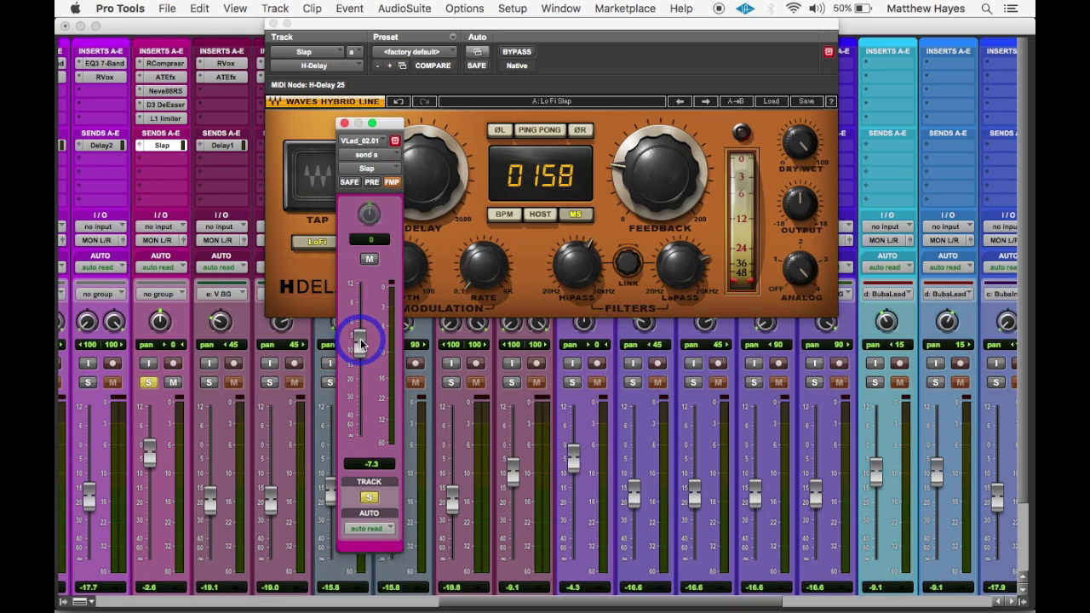
pyautogui.press('super+s')
# Play the soloed vocal, move the send window clear of H-Delay, and lower the feedback slightly
pyautogui.press('space')
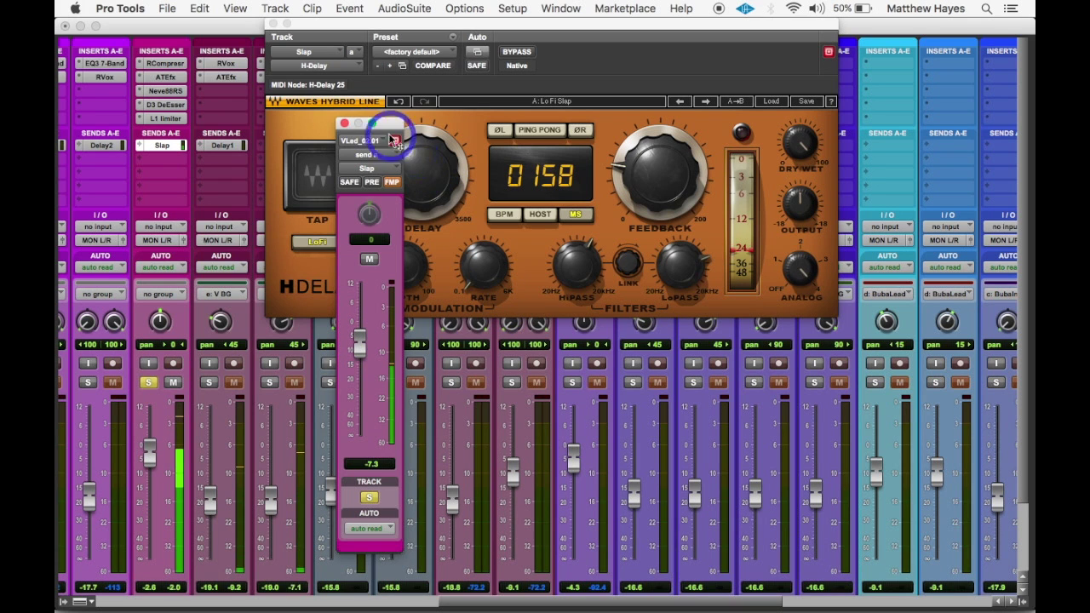
pyautogui.moveTo(382, 120); pyautogui.dragTo(254, 146)
pyautogui.click(650, 175)
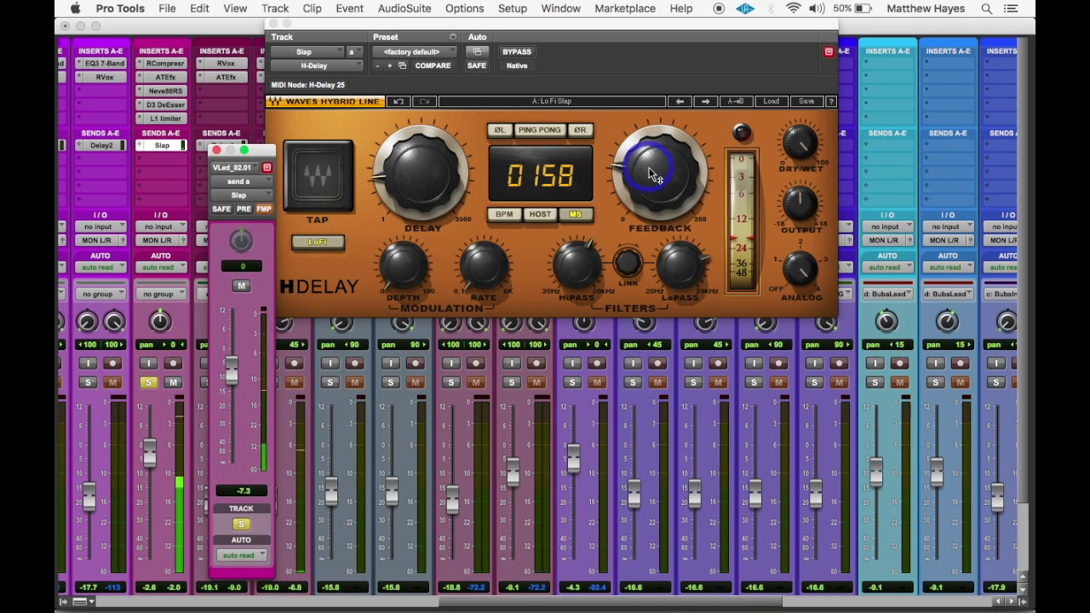
pyautogui.click(650, 175)
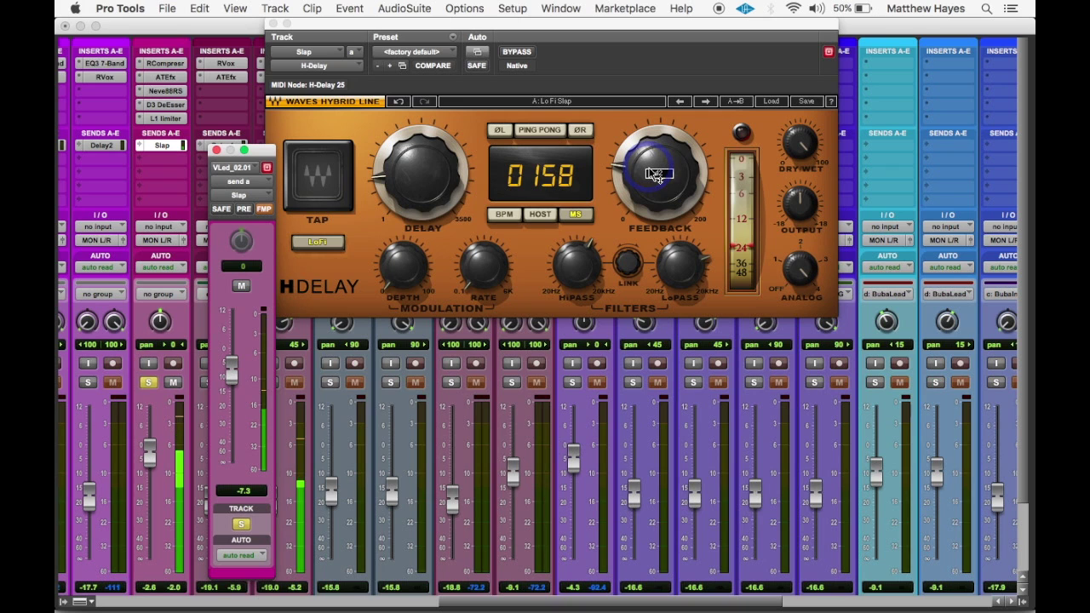
pyautogui.moveTo(651, 172); pyautogui.dragTo(648, 207)
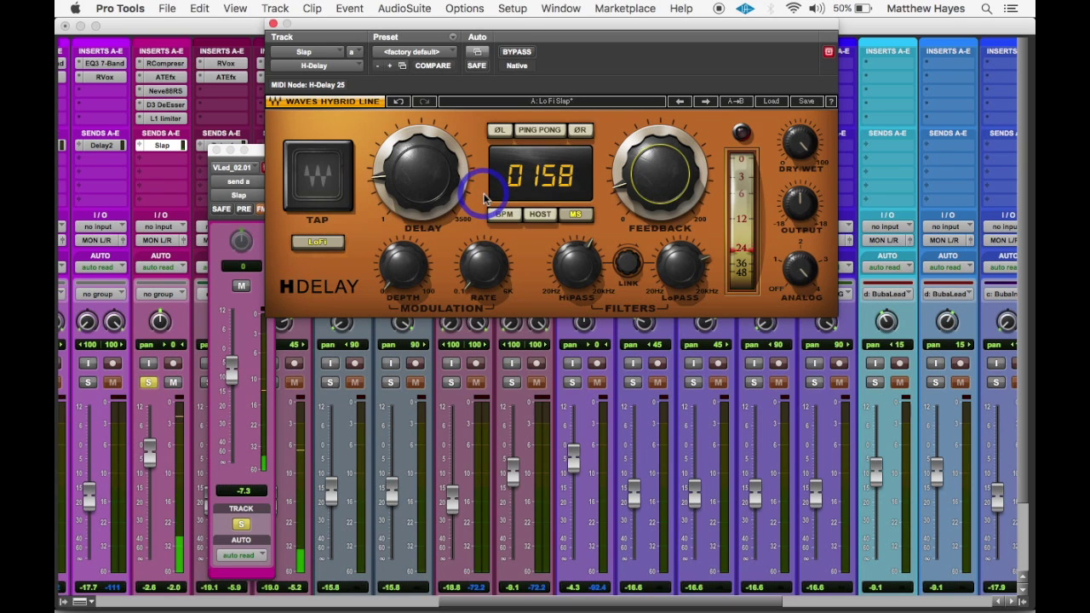
# Sync H-Delay to the host tempo and set the delay time to a straight 1/16 note
pyautogui.moveTo(430, 183)
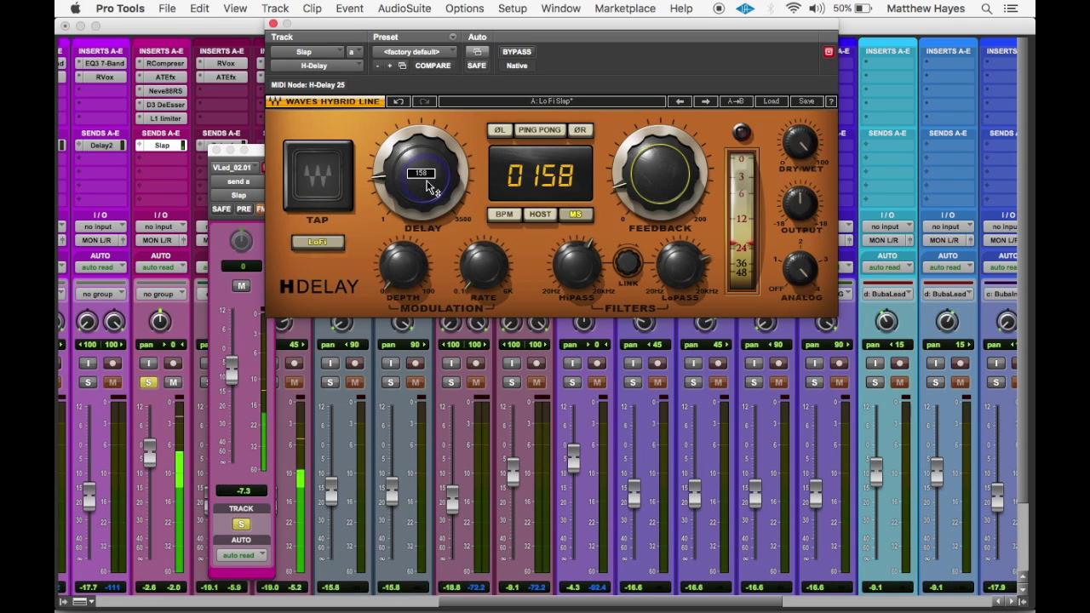
pyautogui.click(542, 215)
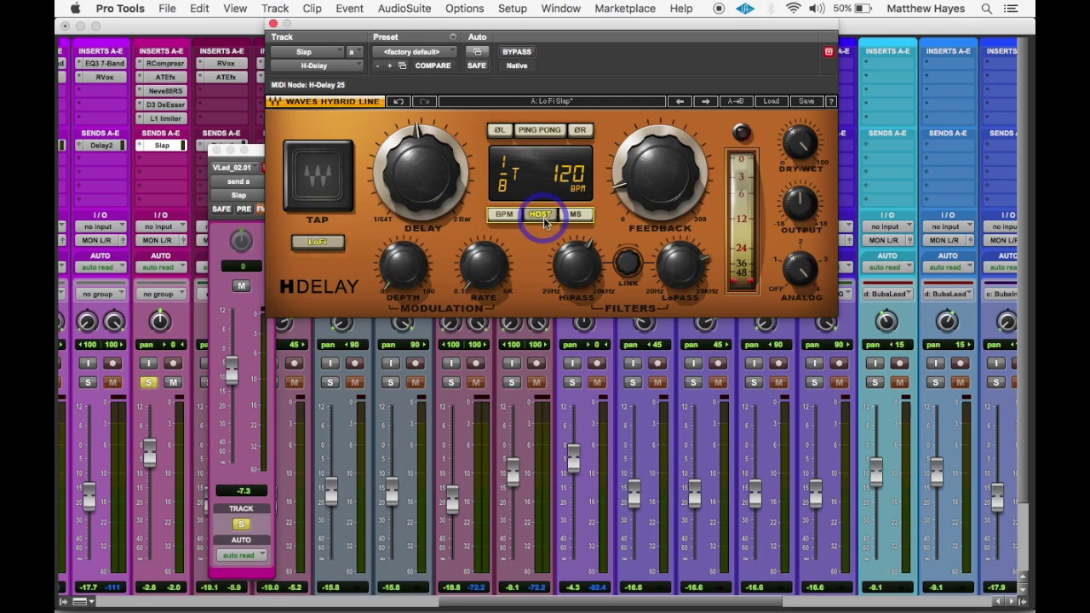
pyautogui.moveTo(413, 165)
pyautogui.mouseDown()
pyautogui.moveTo(410, 193)
pyautogui.moveTo(410, 167)
pyautogui.mouseUp()
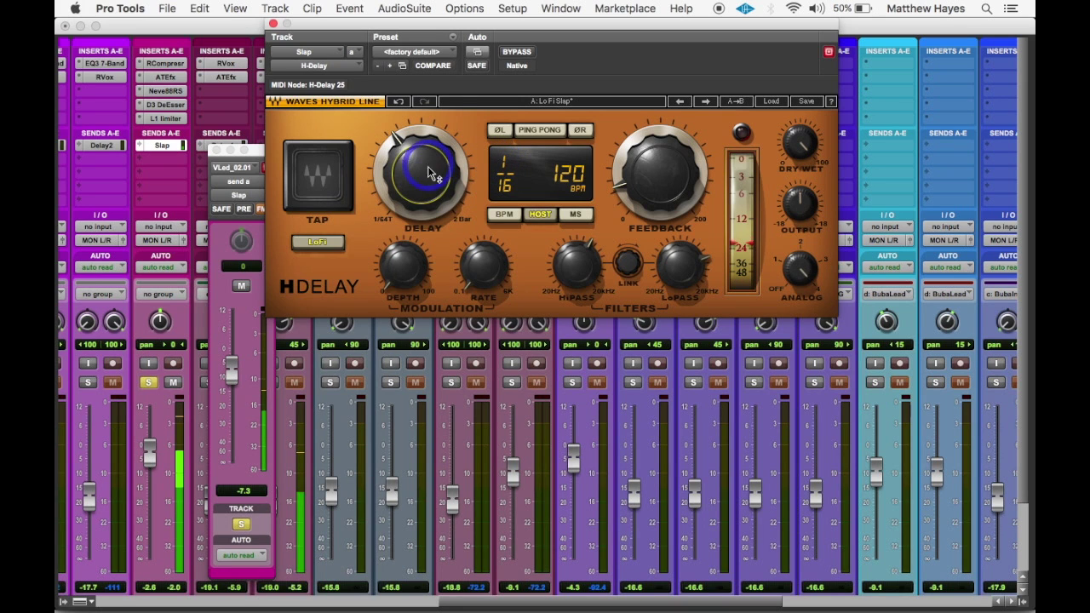
pyautogui.moveTo(422, 174); pyautogui.dragTo(422, 168)
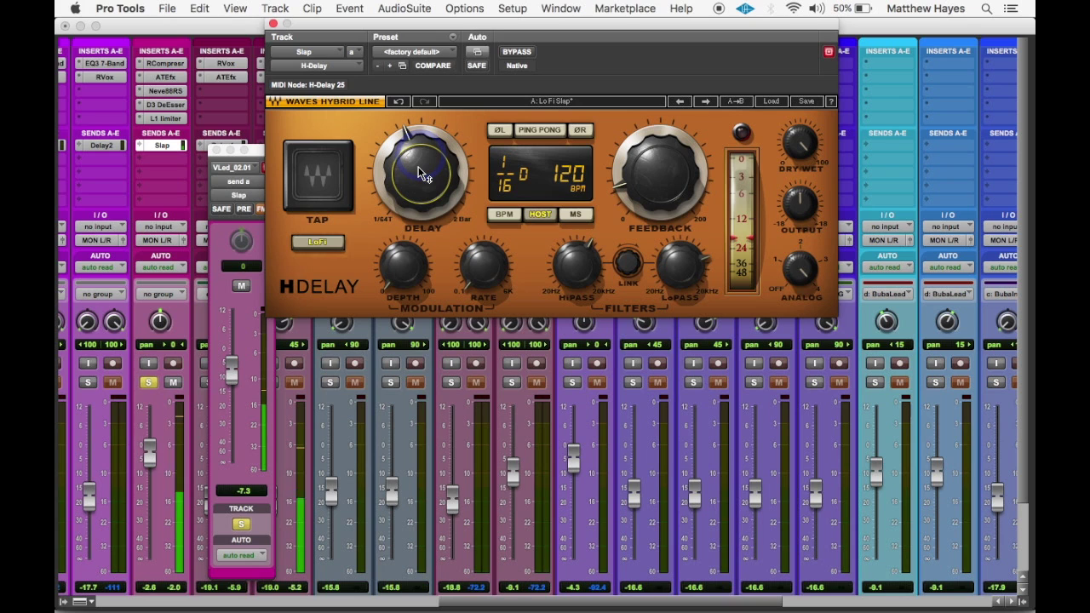
pyautogui.moveTo(418, 169); pyautogui.dragTo(413, 180)
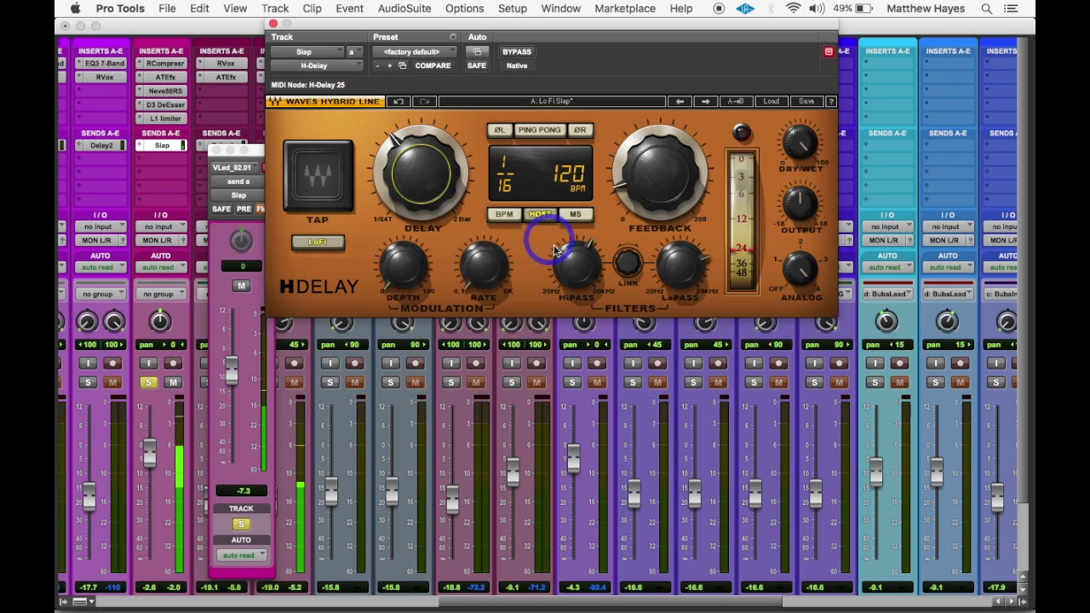
# Lower H-Delay's high-pass filter to about the middle of its range
pyautogui.click(579, 266)
pyautogui.moveTo(583, 269); pyautogui.dragTo(572, 271)
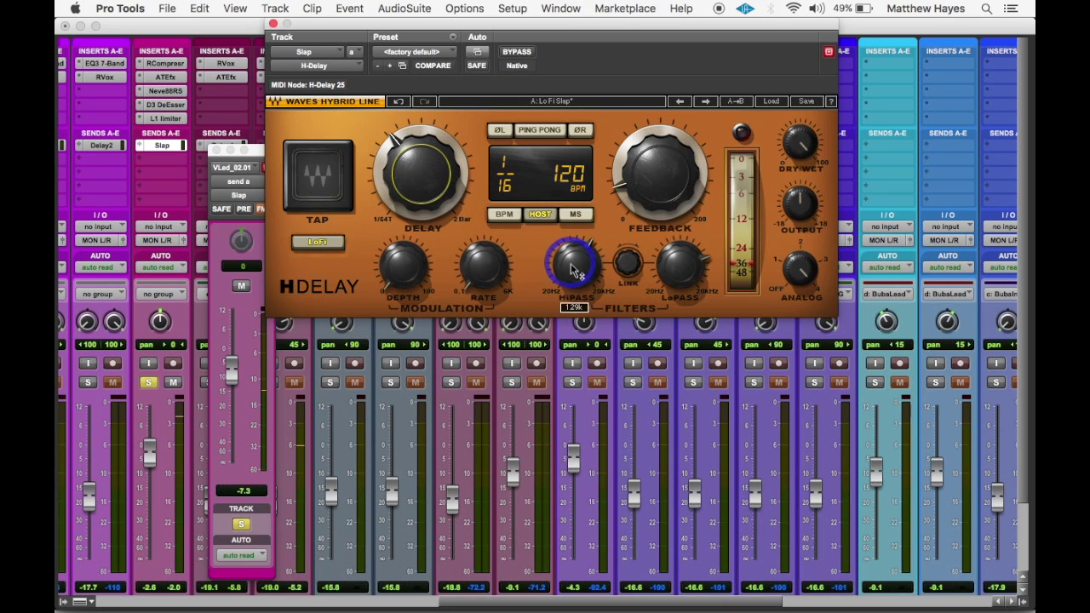
pyautogui.click(678, 270)
pyautogui.click(576, 266)
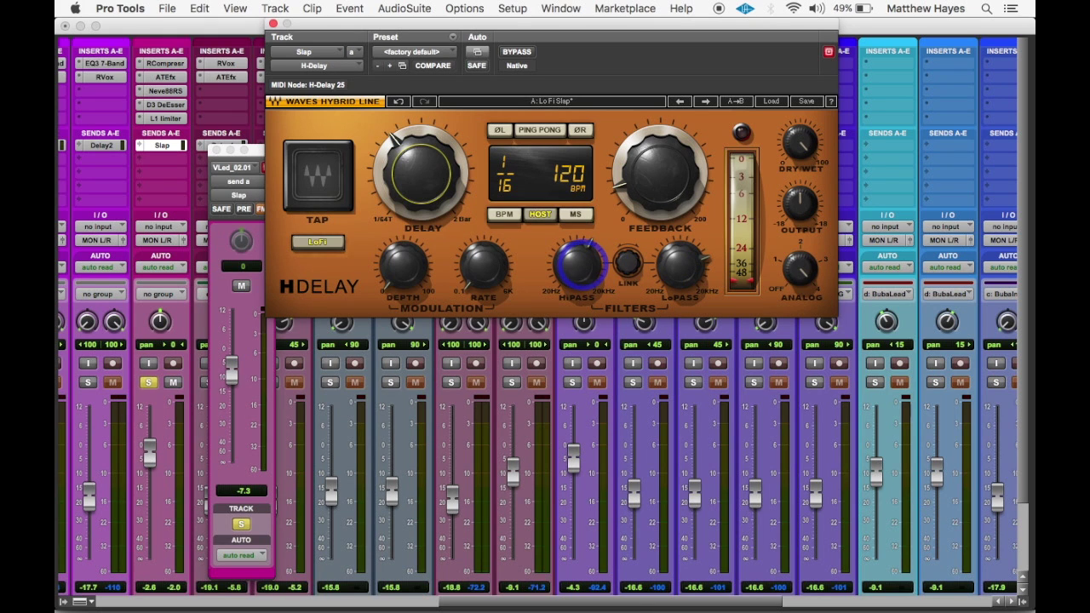
pyautogui.moveTo(587, 274); pyautogui.dragTo(586, 271)
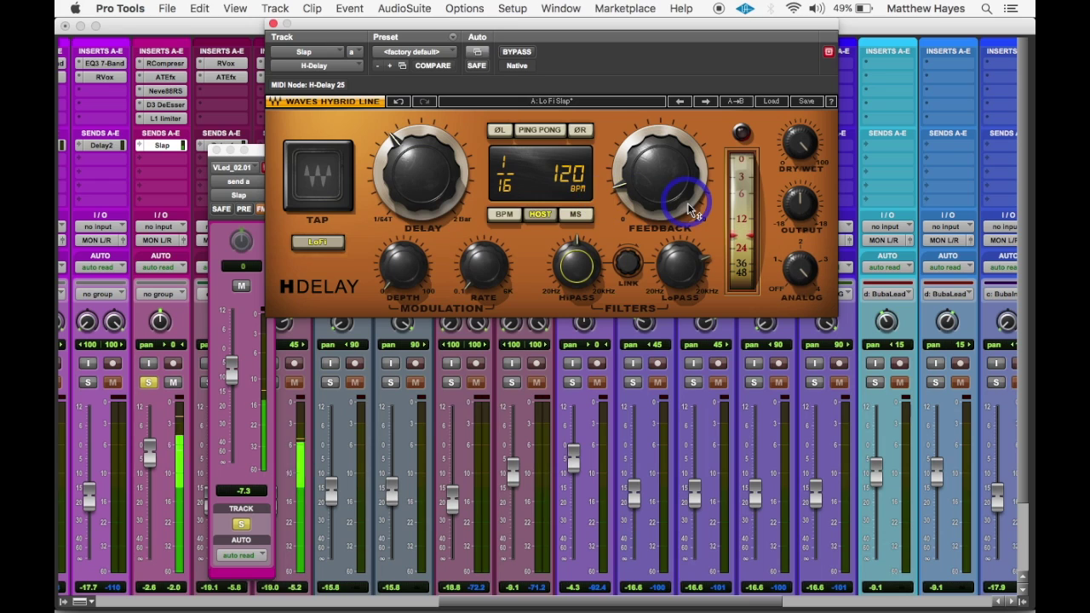
# Pull the vocal's Slap send fully down, raise it to about -18.2 dB, and take the lead vocal out of solo
pyautogui.click(231, 370)
pyautogui.moveTo(231, 371); pyautogui.dragTo(231, 501)
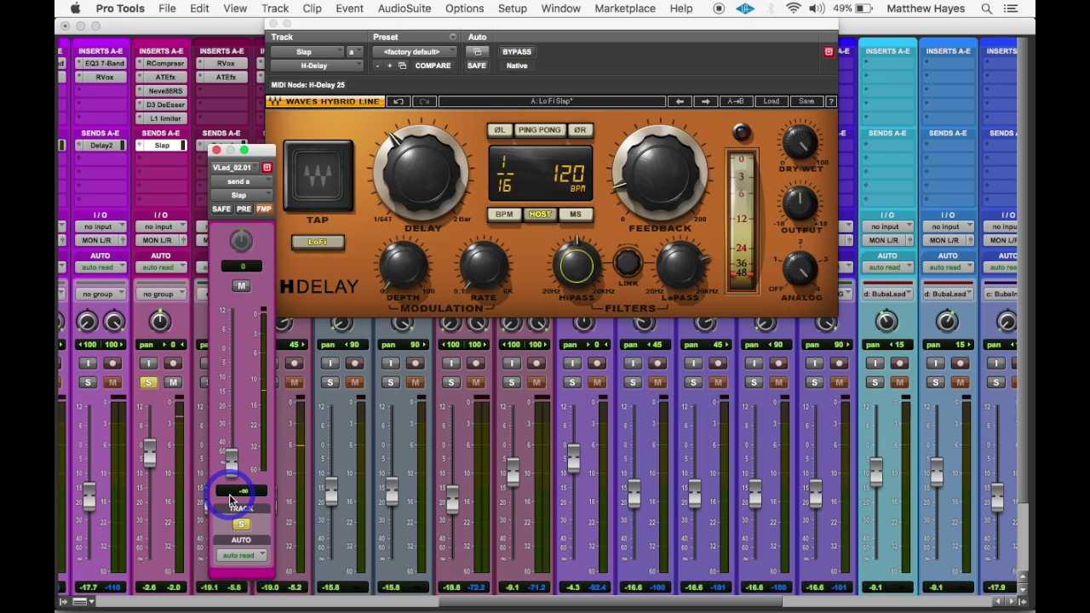
pyautogui.moveTo(232, 464); pyautogui.dragTo(233, 405)
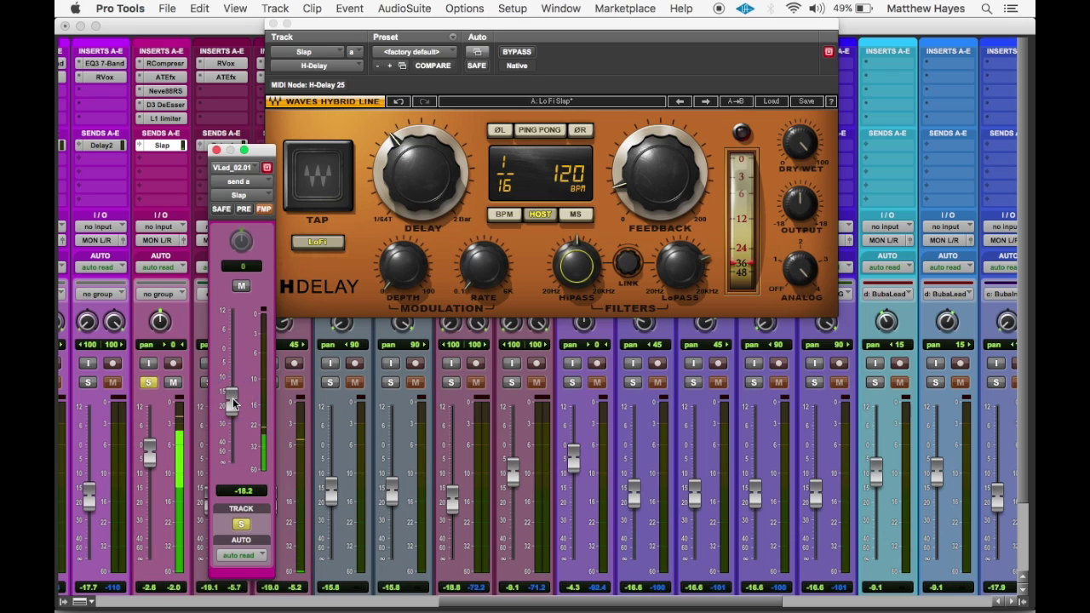
pyautogui.click(151, 384)
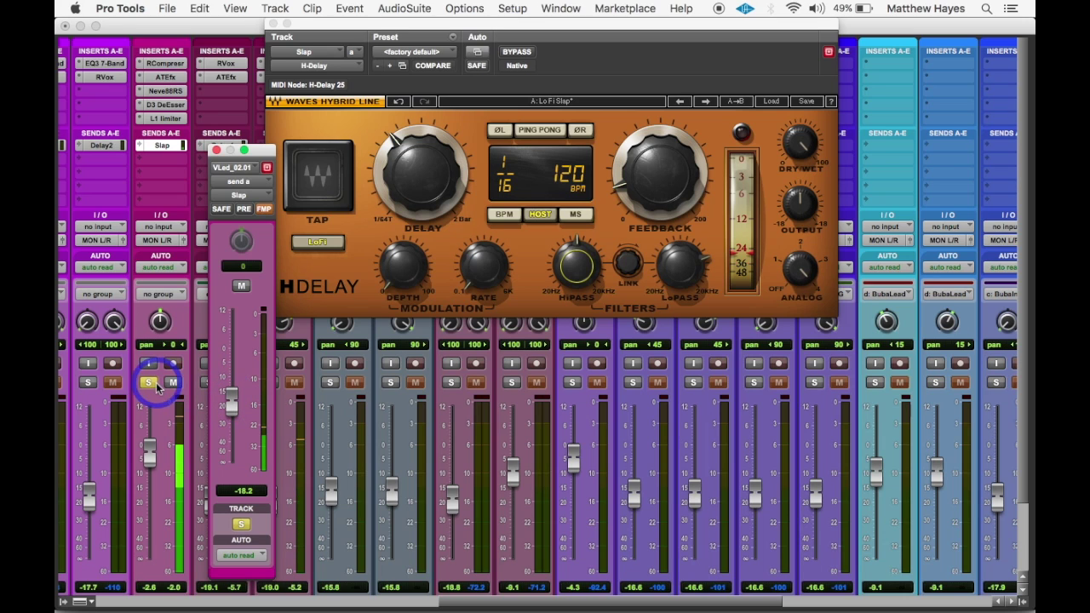
pyautogui.click(152, 384)
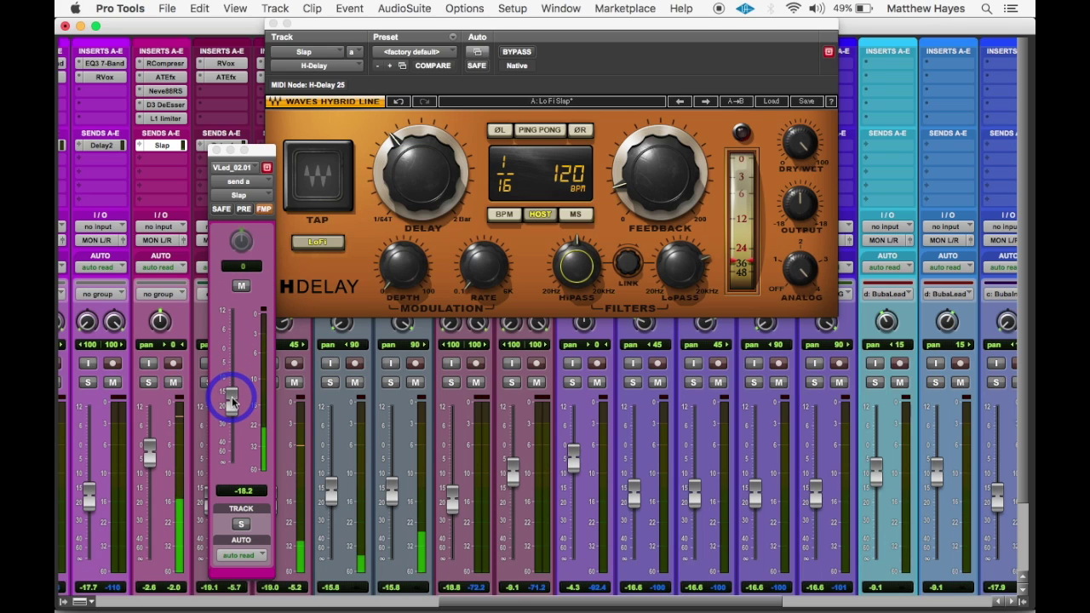
# Reset the lead vocal's Slap send to 0.0 dB, and bring it down to about -16.6 dB in the full mix
pyautogui.click(233, 402)
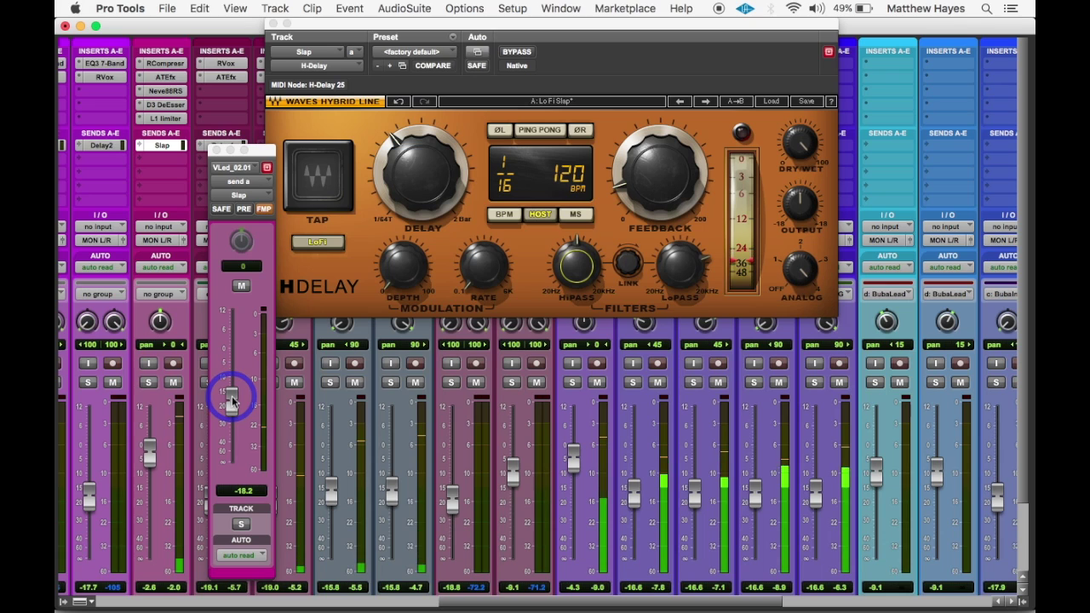
pyautogui.click(233, 402)
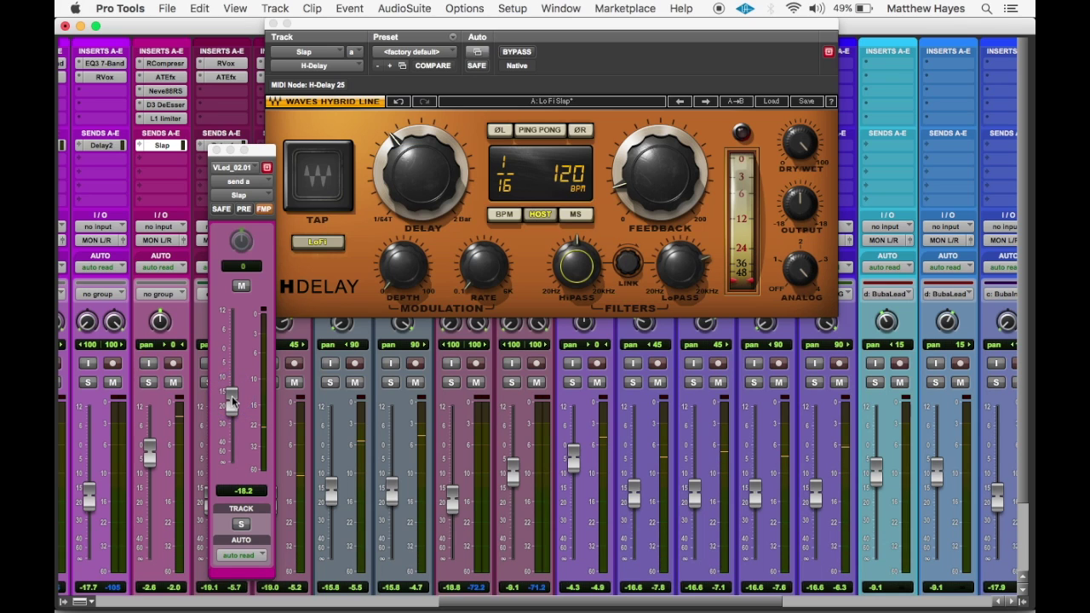
pyautogui.keyDown('alt'); pyautogui.click(231, 400); pyautogui.keyUp('alt')
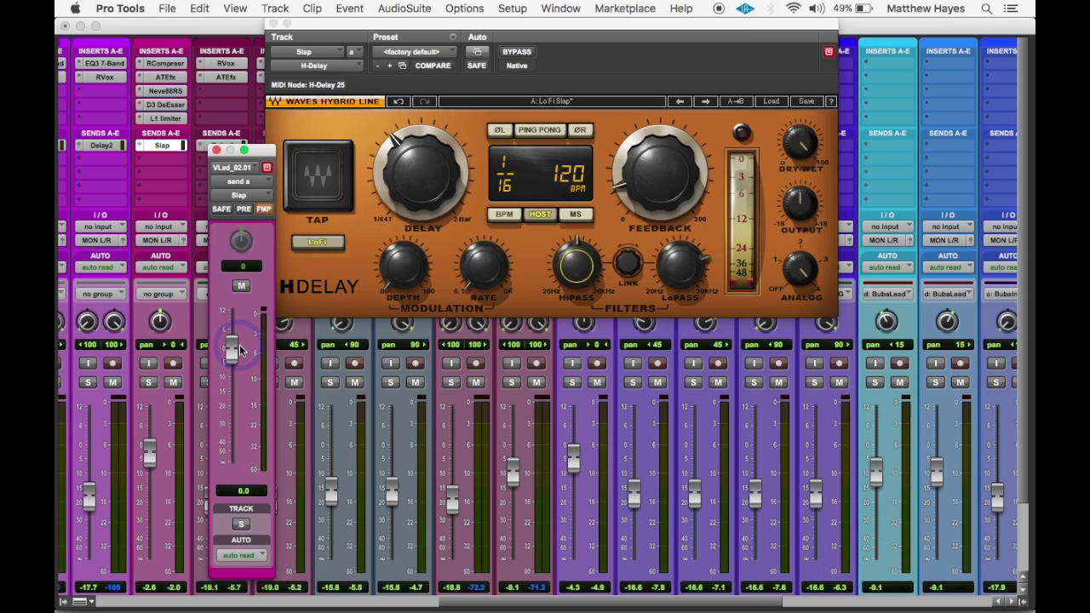
pyautogui.click(235, 347)
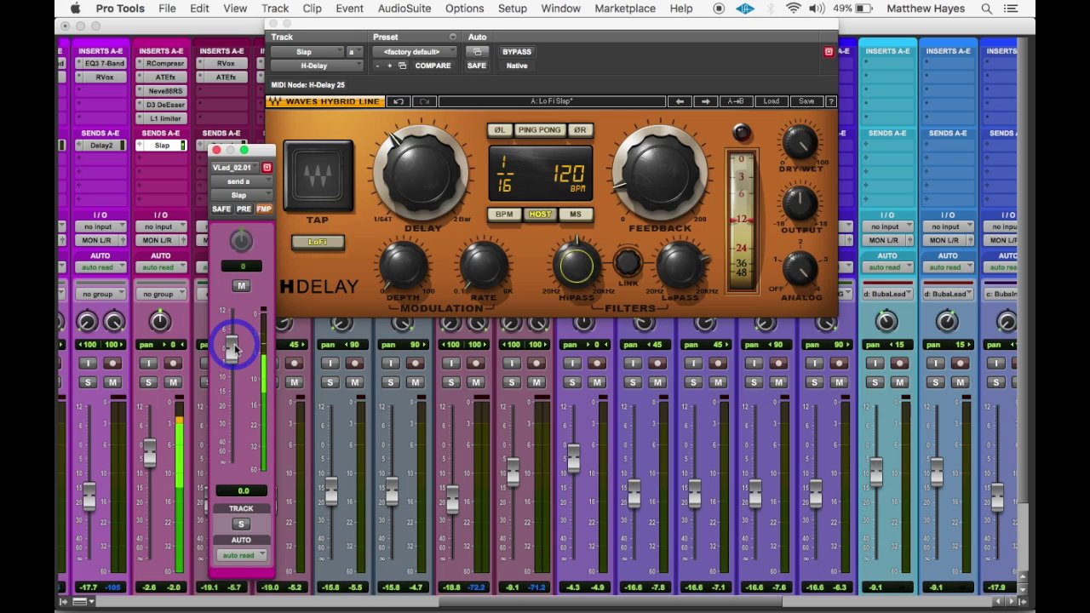
pyautogui.moveTo(235, 347); pyautogui.dragTo(230, 396)
# Mute and unmute the Slap send to compare the vocal with and without it, and close the send and H-Delay windows
pyautogui.click(242, 286)
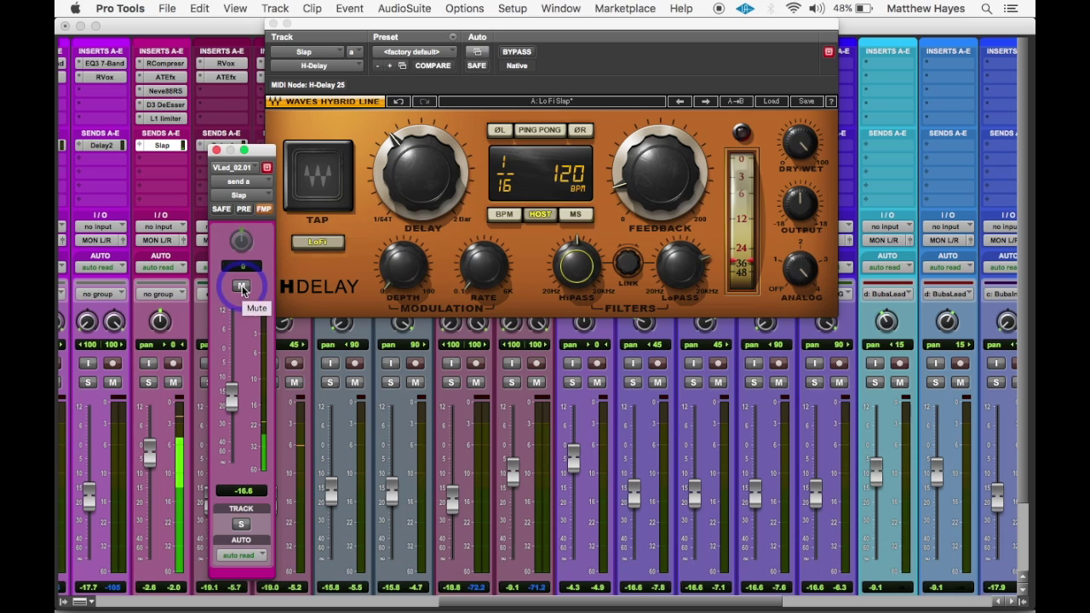
pyautogui.click(242, 287)
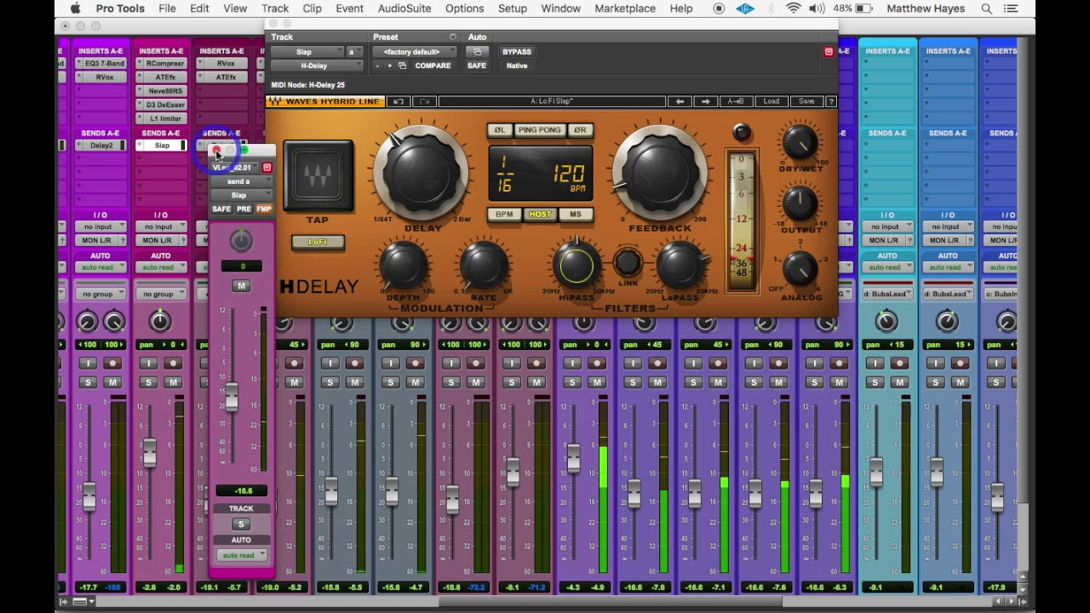
pyautogui.click(216, 150)
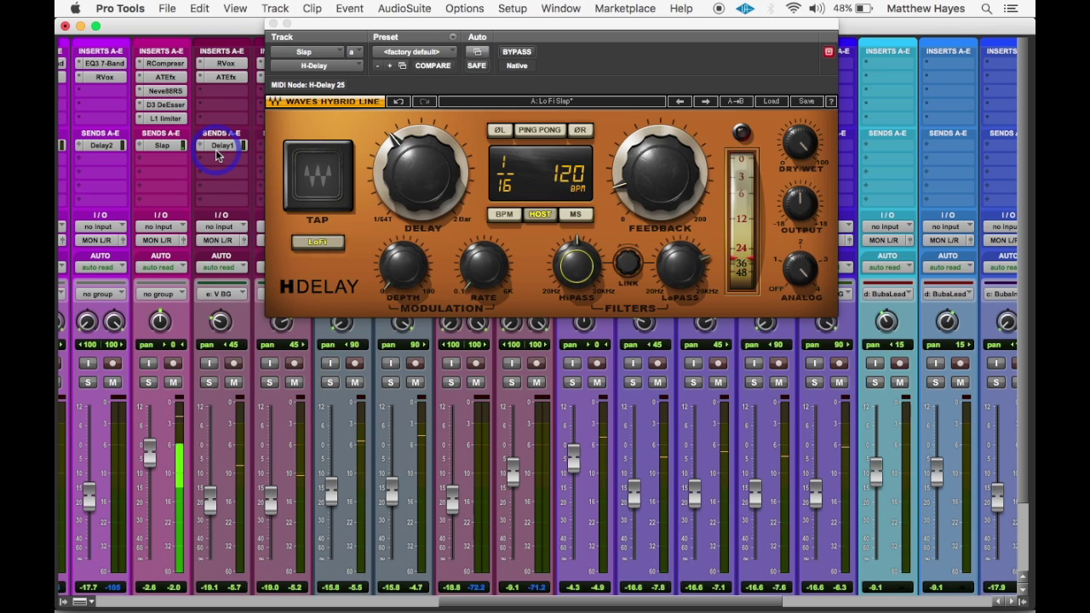
pyautogui.click(216, 151)
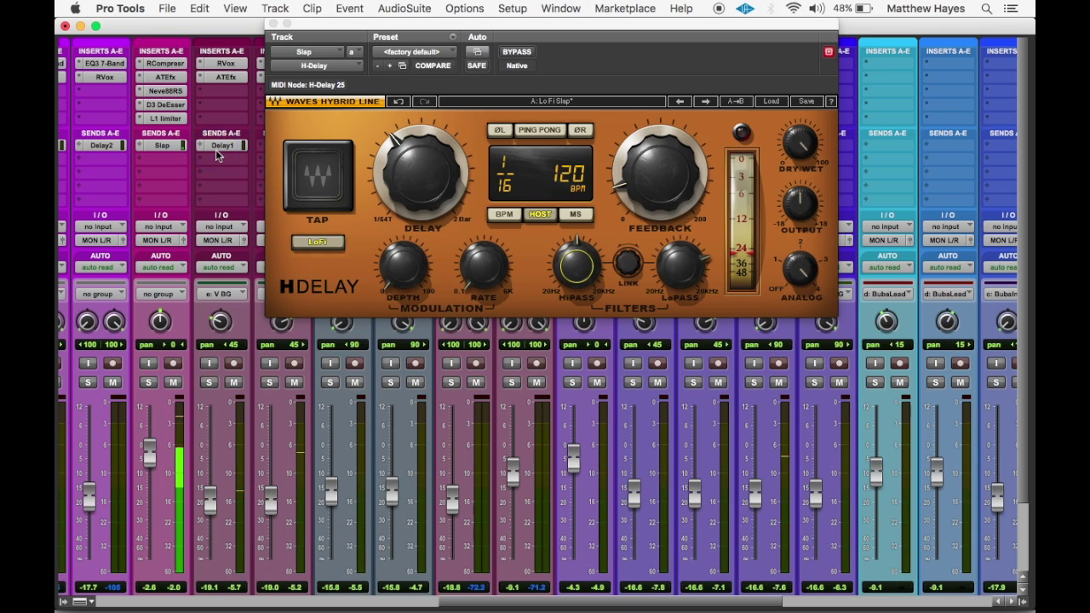
pyautogui.click(335, 112)
pyautogui.click(331, 189)
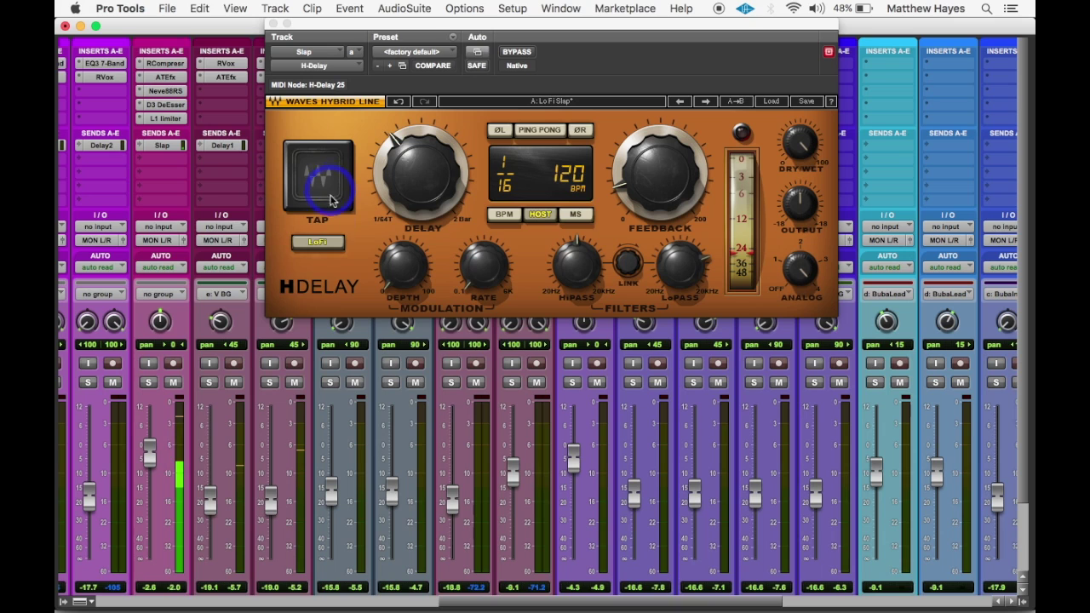
pyautogui.click(272, 26)
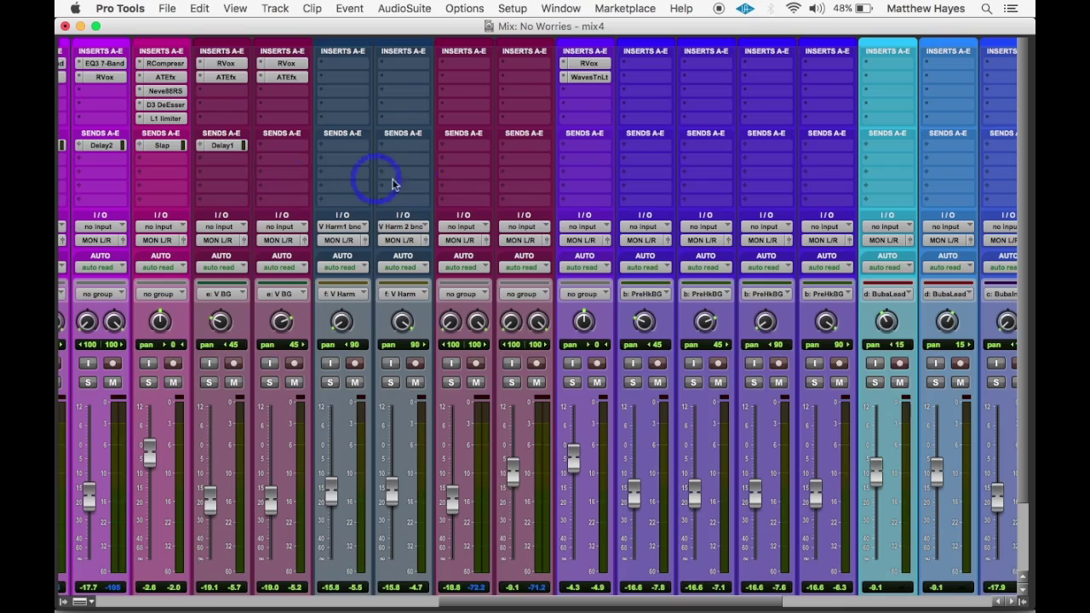
# Review the effect return tracks in the mixer and the reverb, delay, chorus and slap sends on the vocal tracks
pyautogui.hscroll(5, 477, 198)
pyautogui.hscroll(2, 503, 204)
pyautogui.scroll(-3, 732, 333)
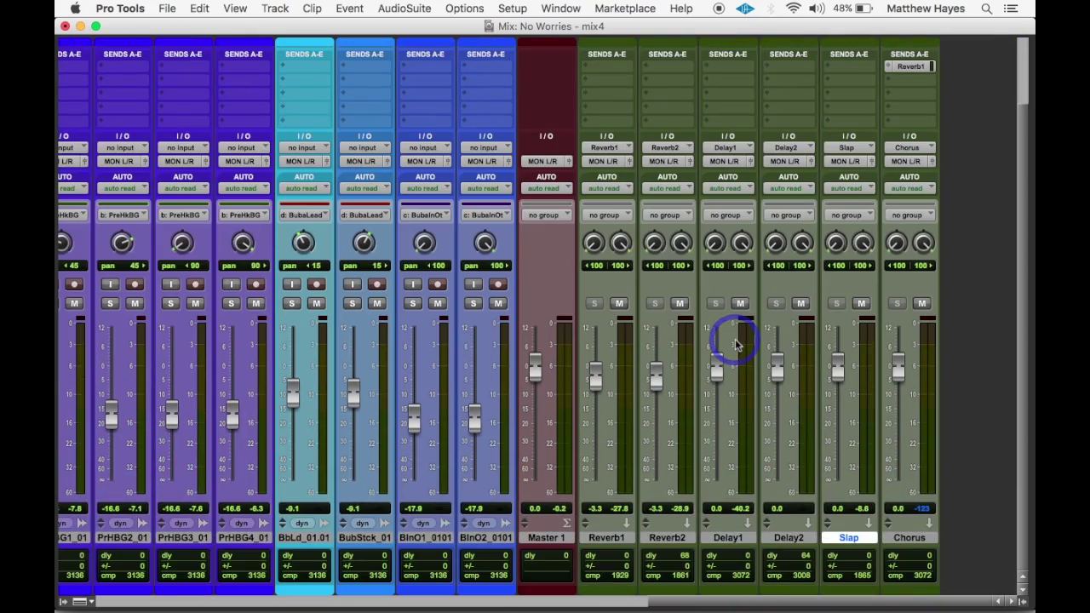
pyautogui.scroll(3, 737, 344)
pyautogui.hscroll(-1, 738, 344)
pyautogui.hscroll(-10, 738, 344)
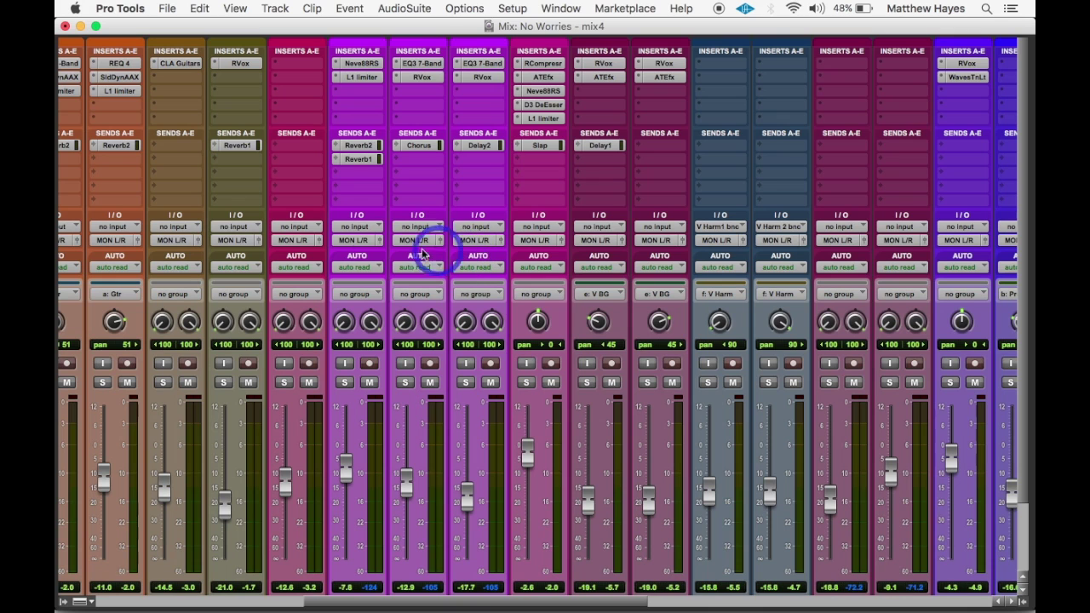
pyautogui.scroll(-3, 371, 199)
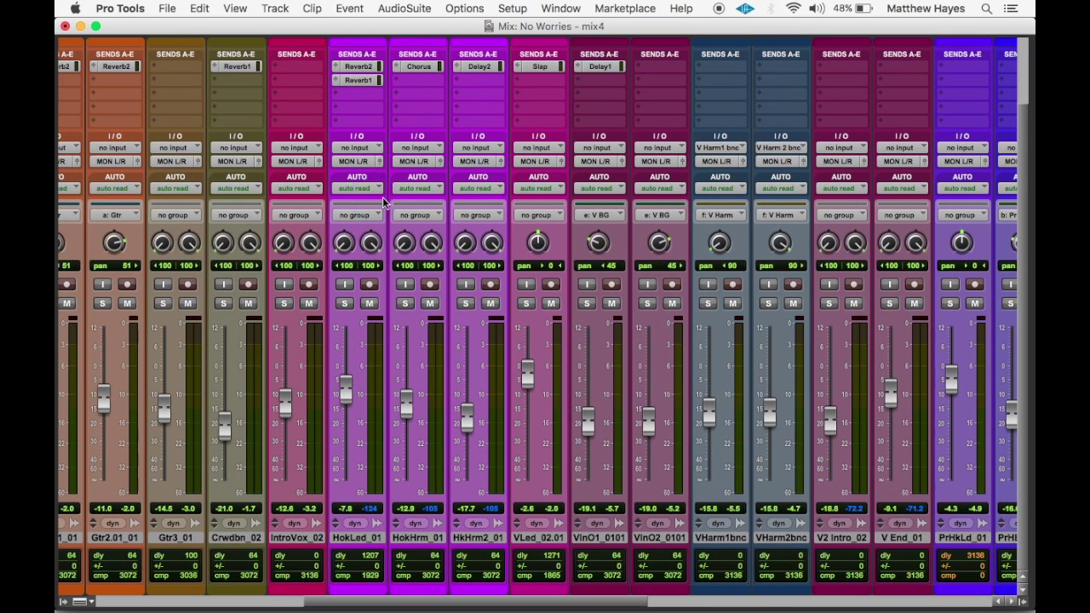
pyautogui.scroll(3, 572, 195)
pyautogui.hscroll(1, 572, 195)
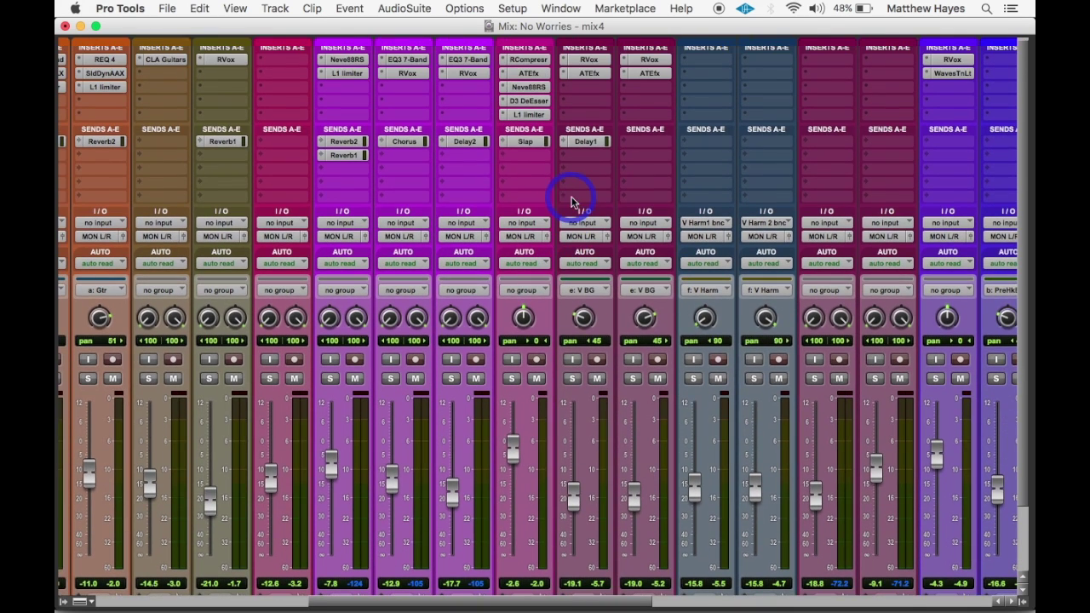
# Solo the lead vocal, add a send to the Reverb1 stereo bus below its Slap send, and raise it to about -11.5 dB
pyautogui.click(513, 378)
pyautogui.click(526, 162)
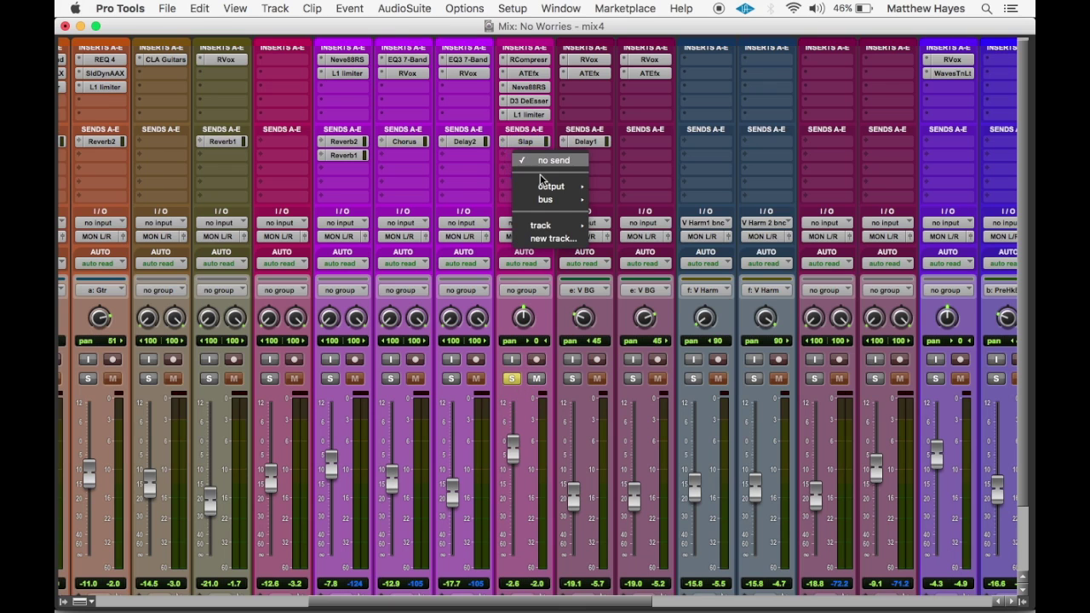
pyautogui.moveTo(568, 203)
pyautogui.moveTo(647, 204)
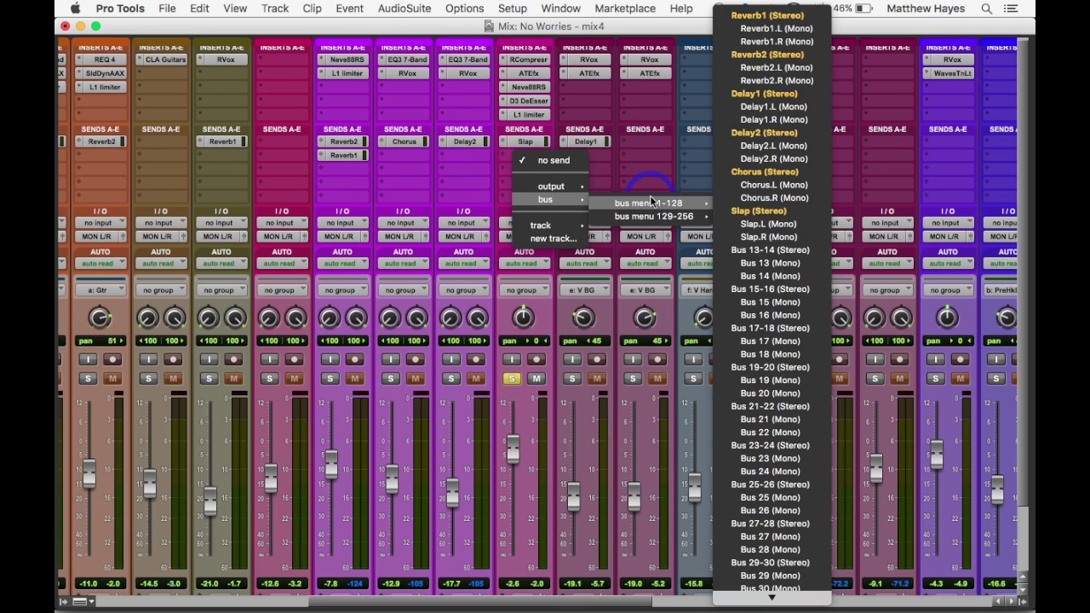
pyautogui.click(764, 16)
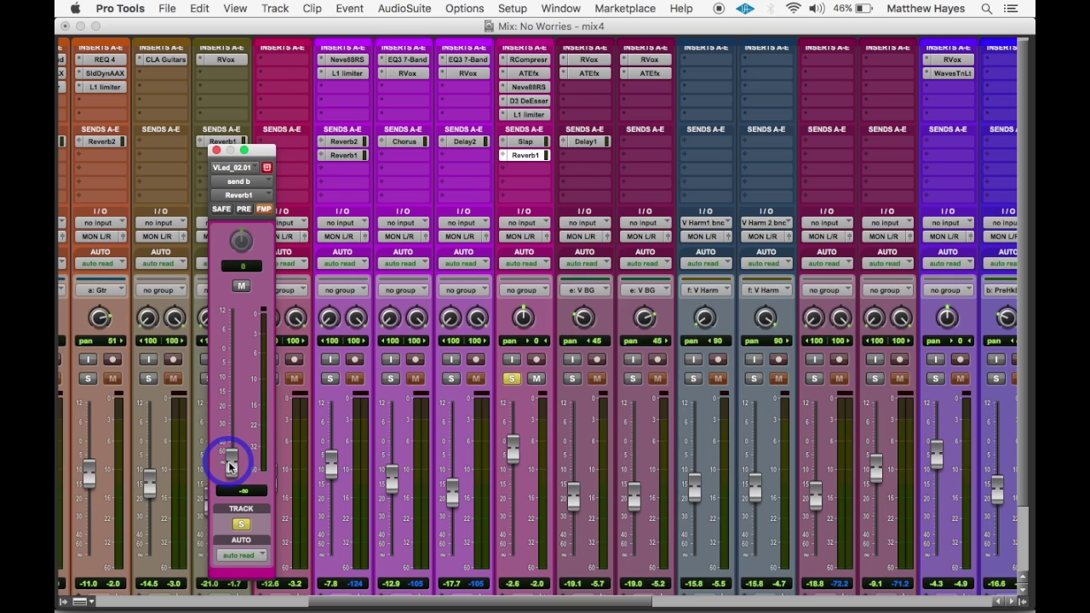
pyautogui.moveTo(230, 464); pyautogui.dragTo(232, 386)
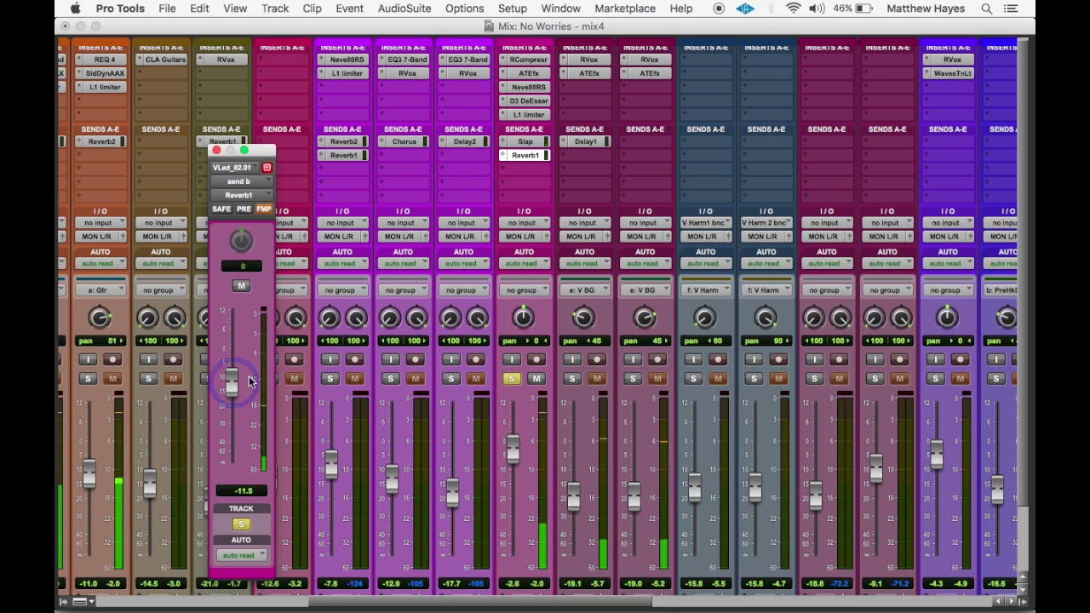
# Reassign the lead vocal's second send to the Reverb2 stereo bus, reset its level to 0.0 dB, and stop playback
pyautogui.click(509, 158)
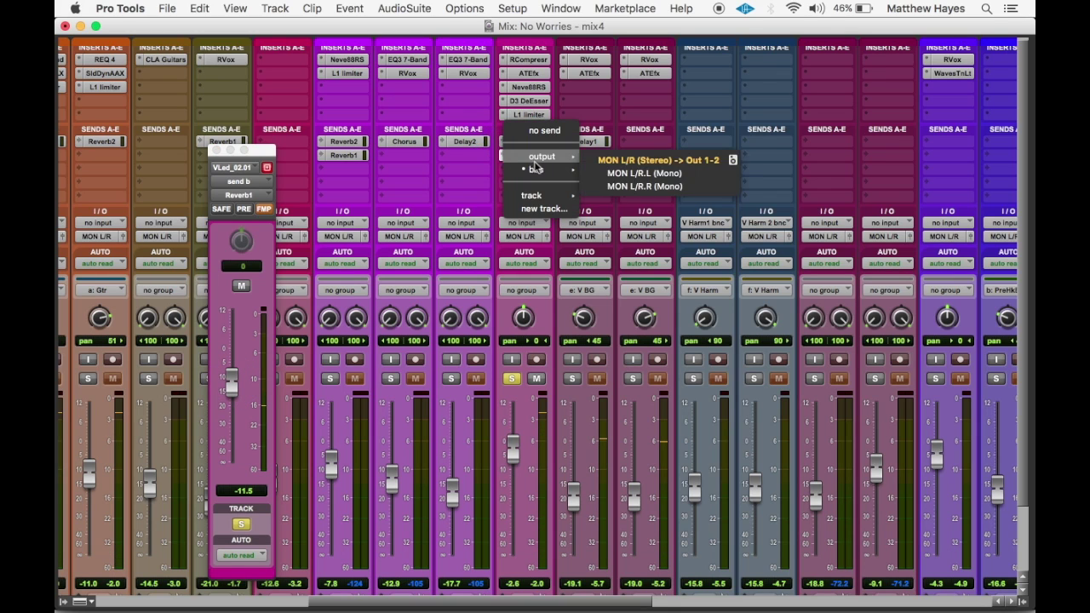
pyautogui.moveTo(566, 175)
pyautogui.moveTo(639, 173)
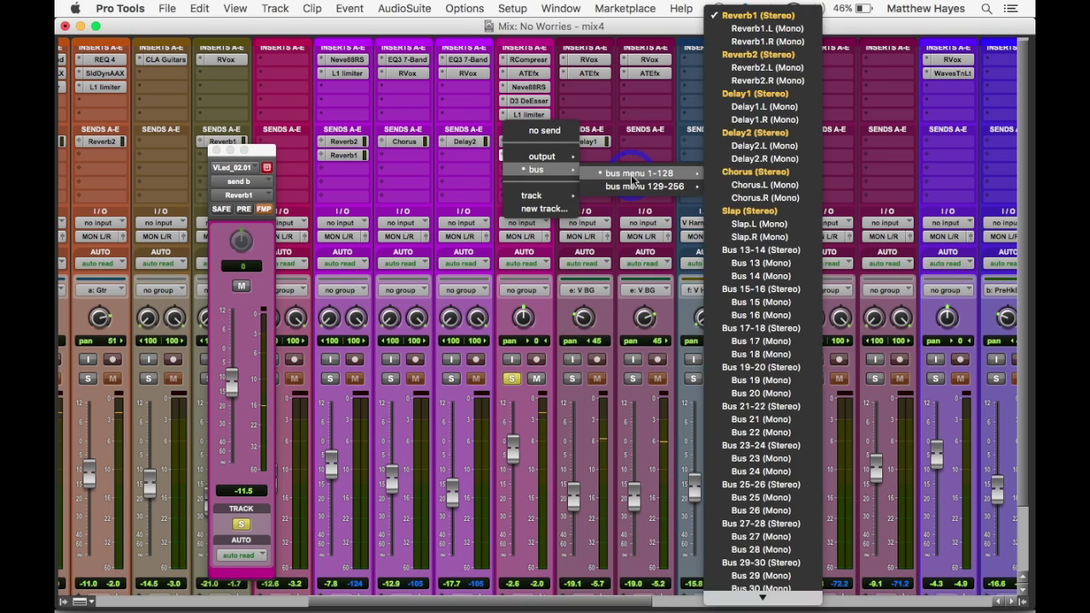
pyautogui.click(740, 60)
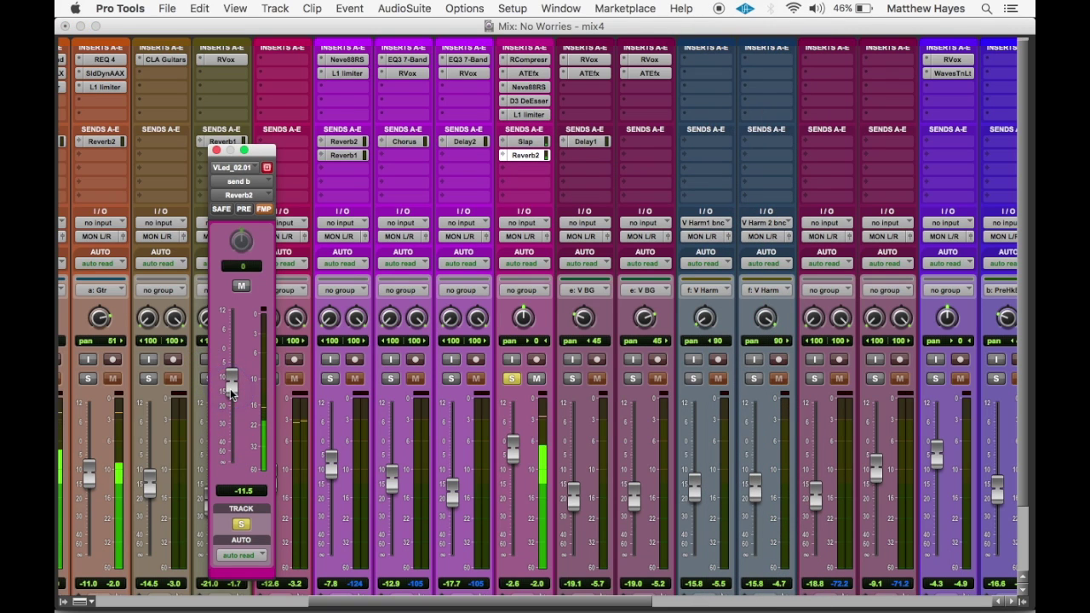
pyautogui.keyDown('alt'); pyautogui.click(231, 393); pyautogui.keyUp('alt')
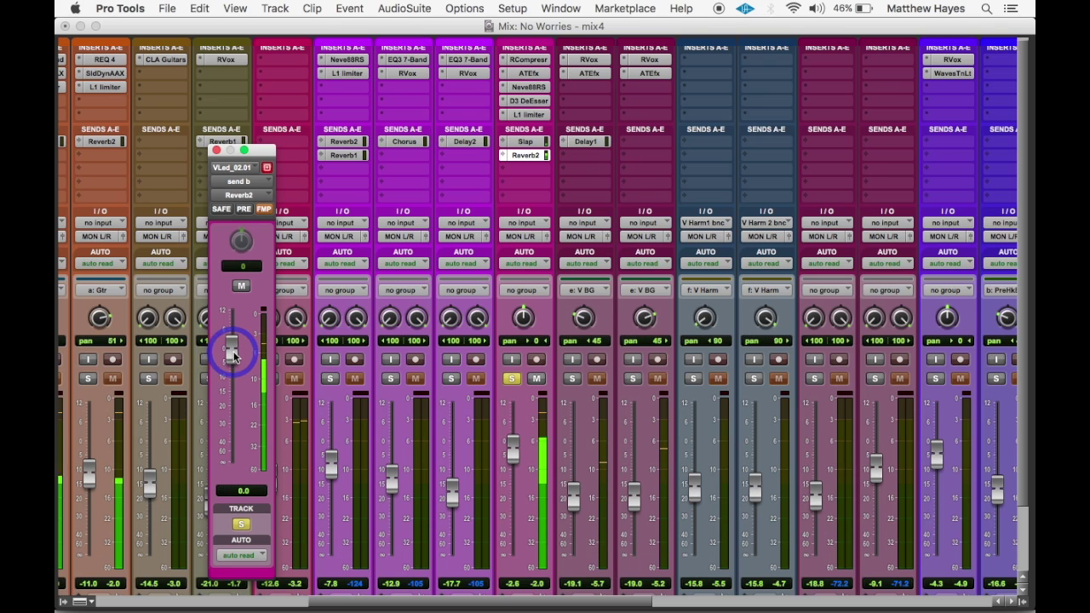
pyautogui.click(234, 352)
pyautogui.press('space')
# Create one new stereo aux input track directly after the Reverb2 return track
pyautogui.hscroll(15, 653, 232)
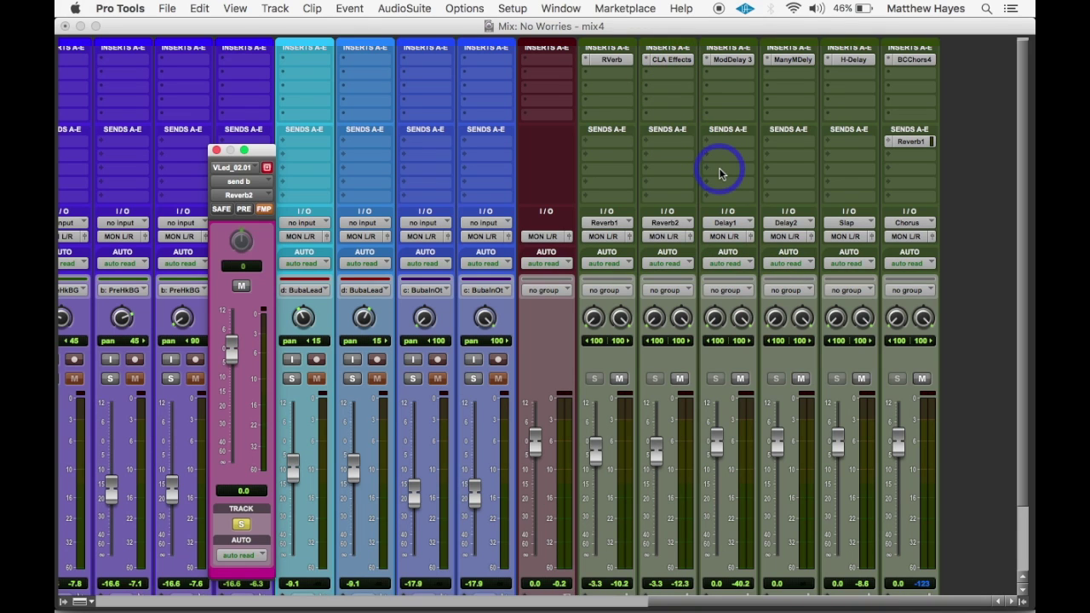
pyautogui.scroll(-3, 673, 330)
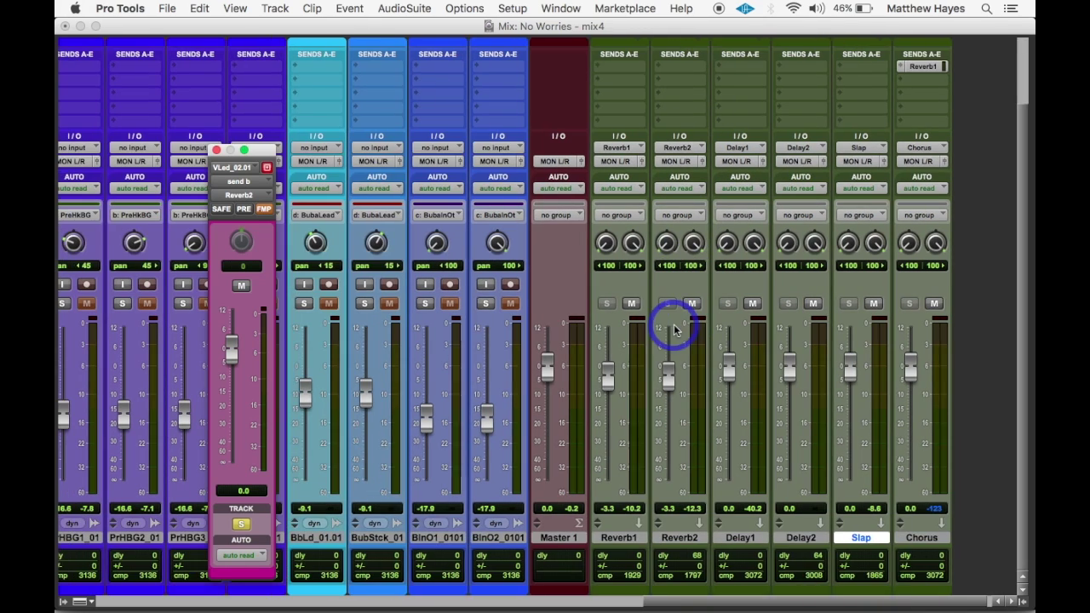
pyautogui.click(682, 537)
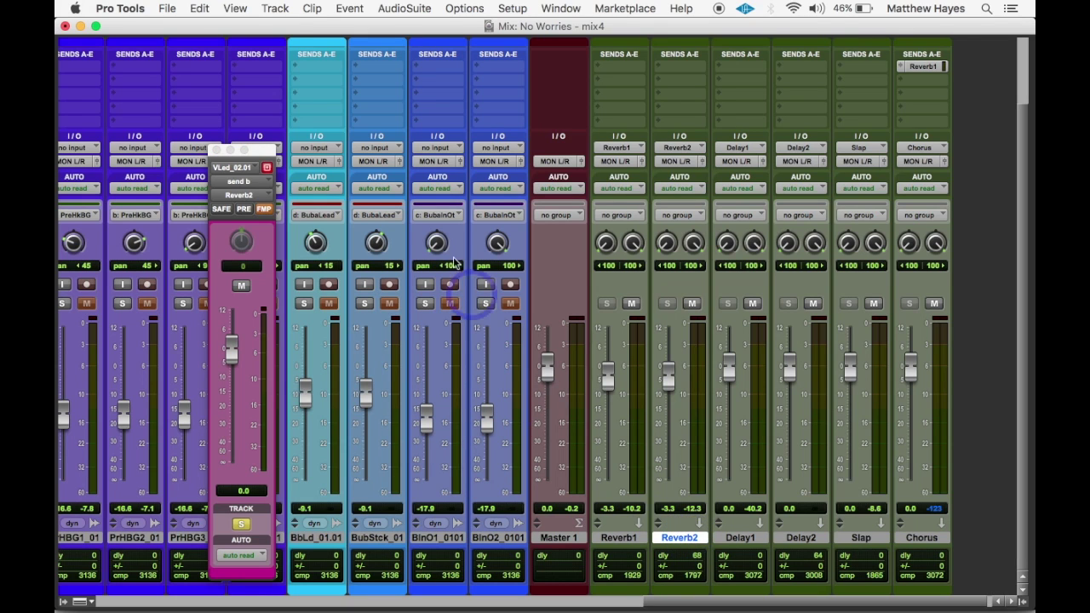
pyautogui.click(275, 9)
pyautogui.click(286, 27)
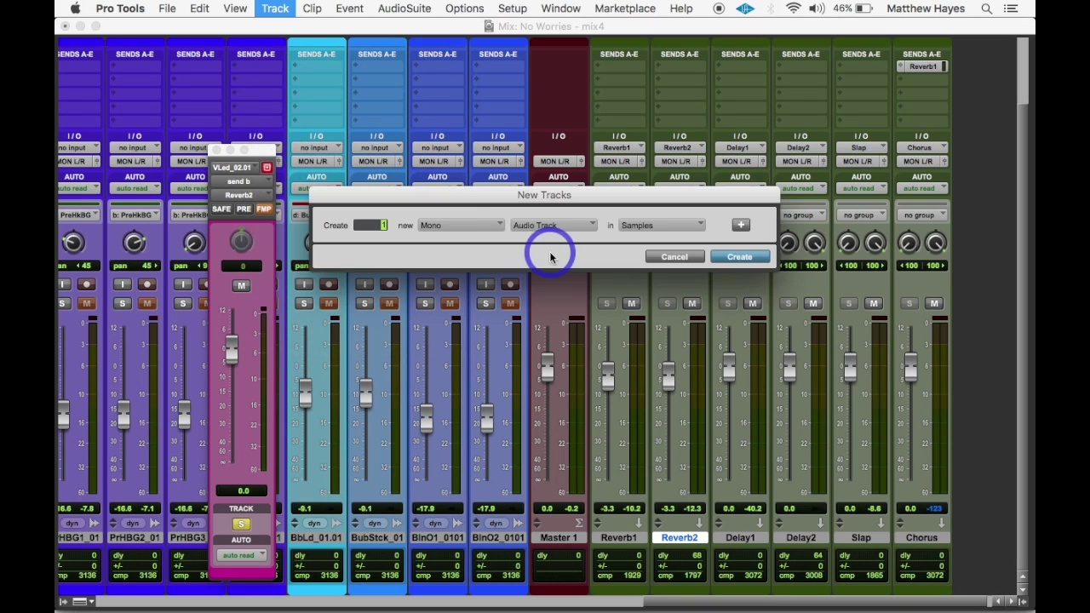
pyautogui.click(479, 225)
pyautogui.click(474, 244)
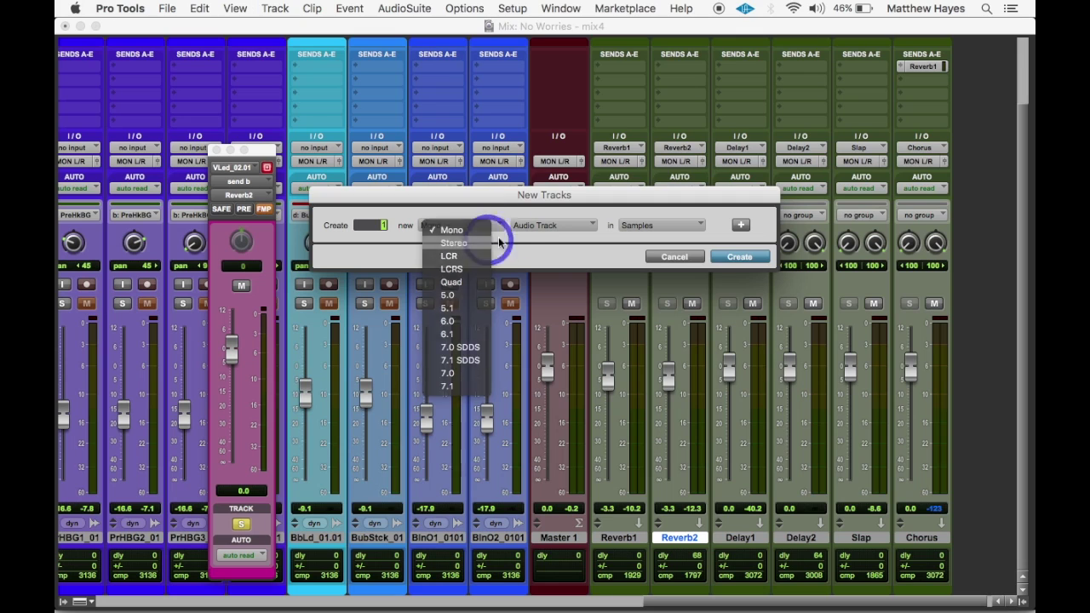
pyautogui.click(533, 225)
pyautogui.click(552, 244)
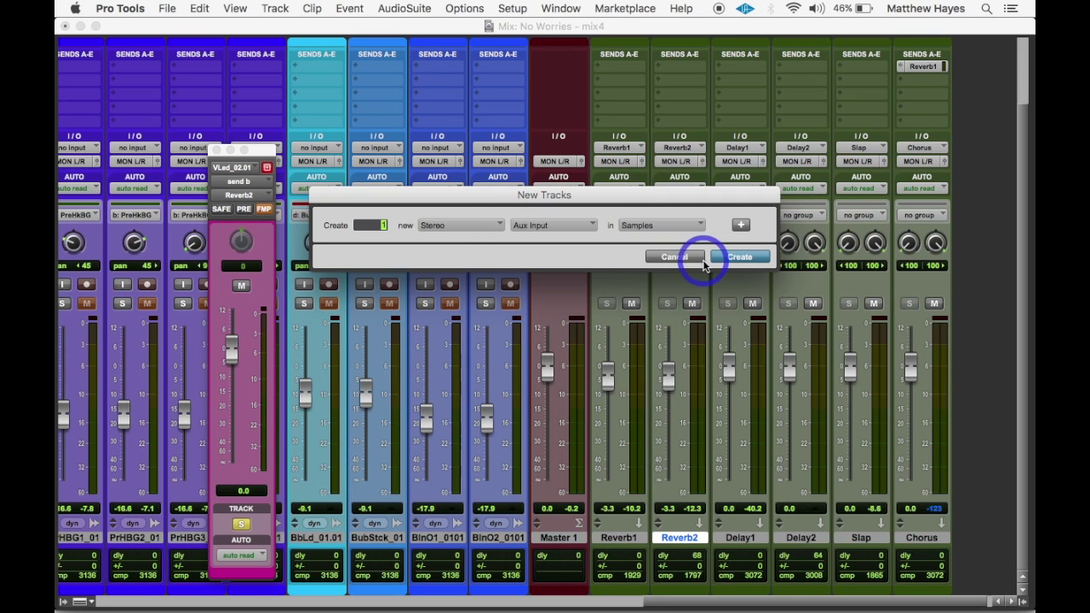
pyautogui.click(747, 258)
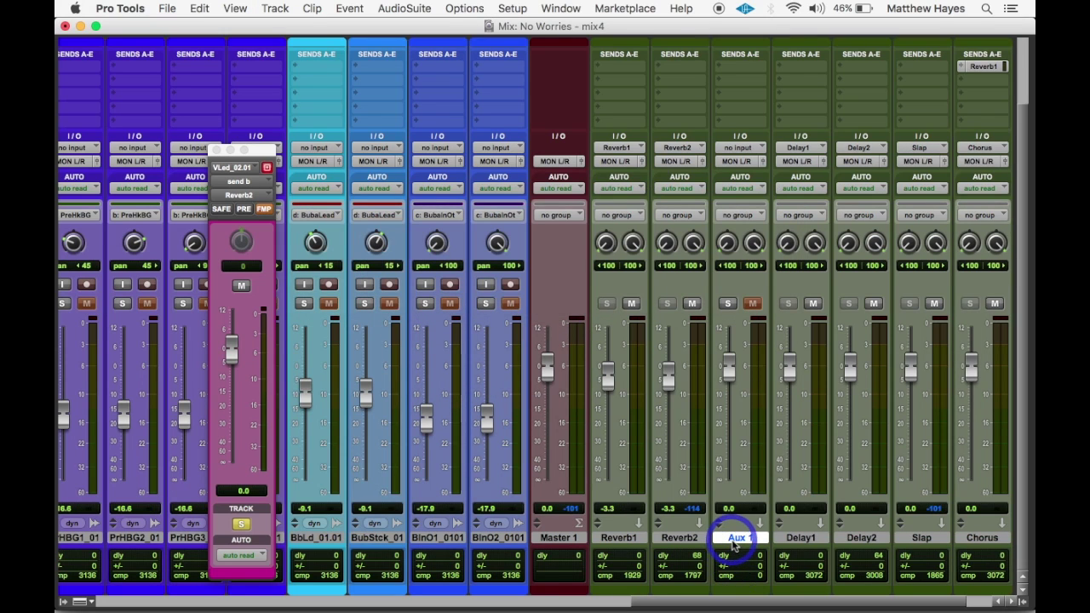
# Rename the new aux track Reverb3 and set its input to Bus 13-14 (Stereo)
pyautogui.doubleClick(736, 539)
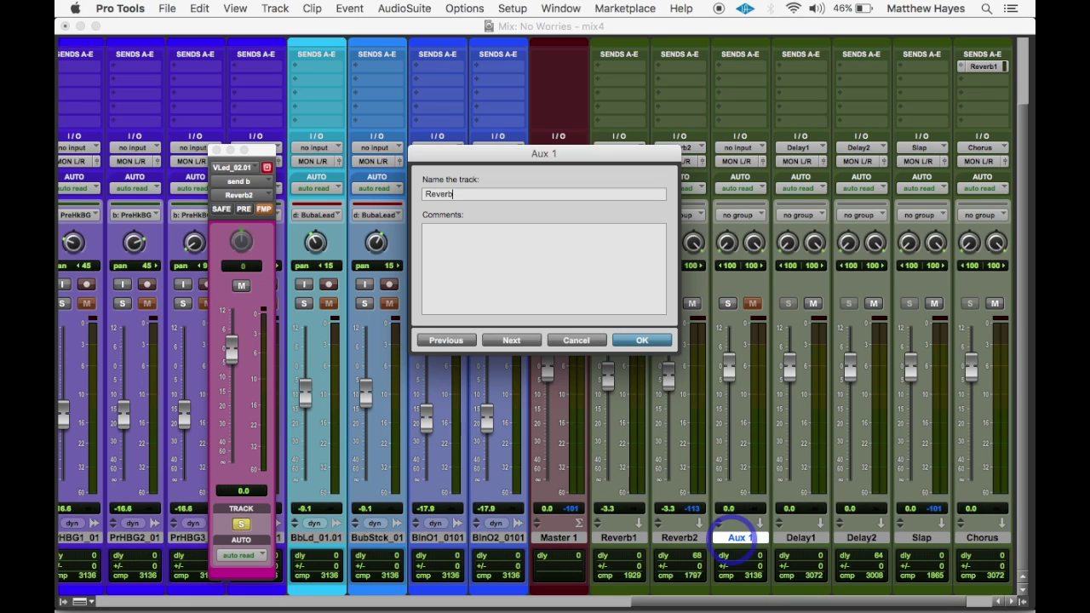
pyautogui.press('Return')
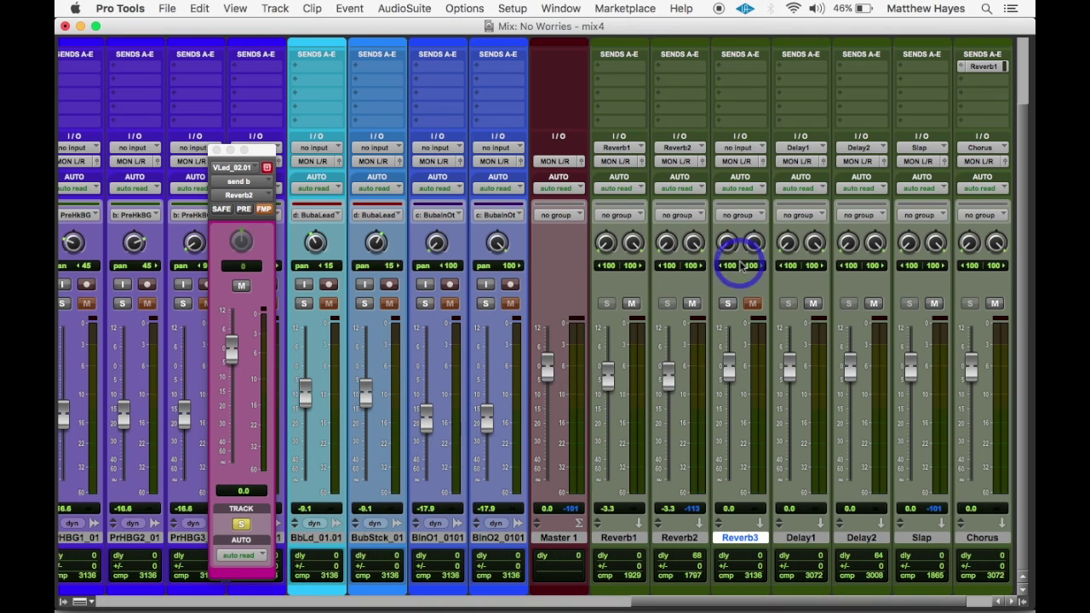
pyautogui.click(738, 147)
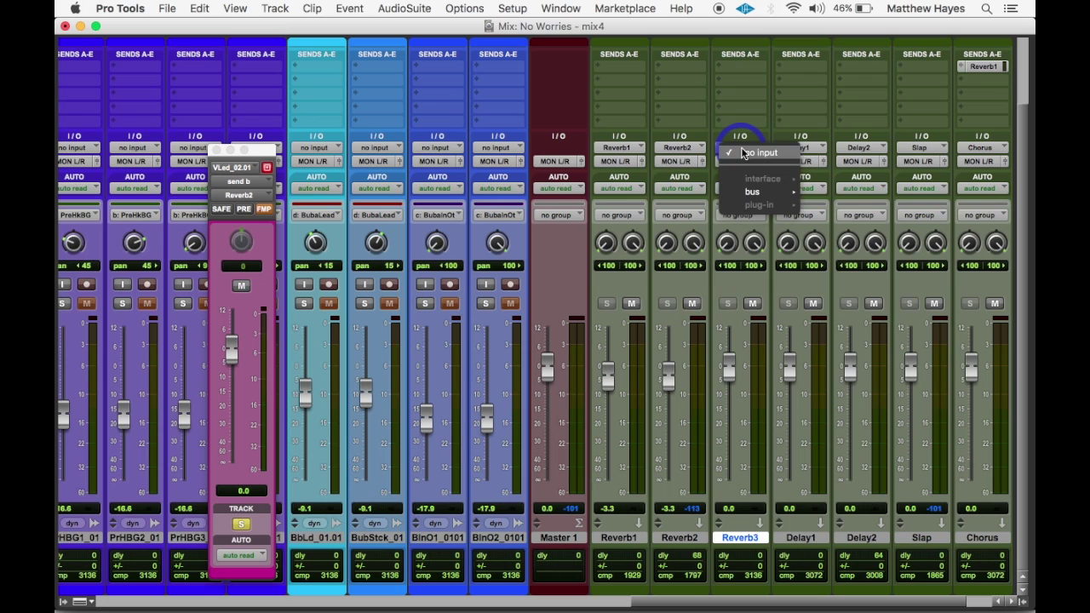
pyautogui.moveTo(747, 194)
pyautogui.moveTo(854, 195)
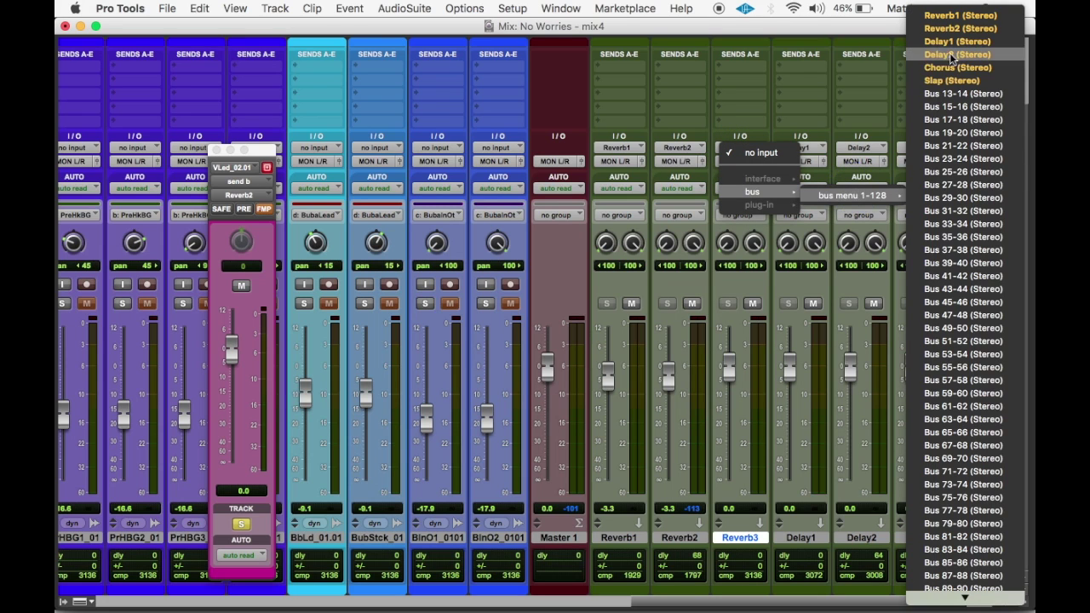
pyautogui.click(963, 94)
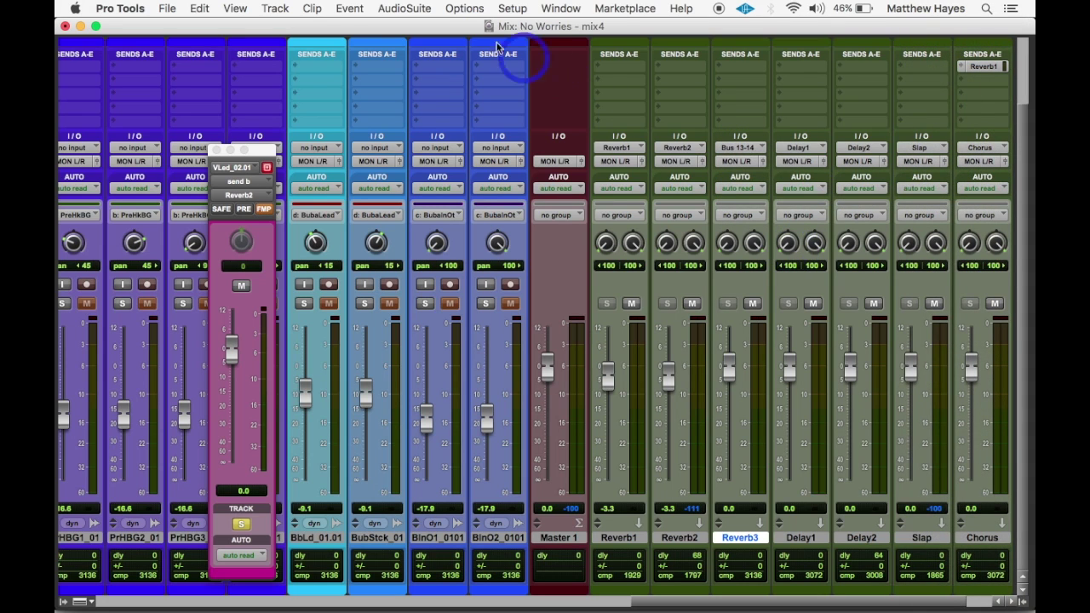
# Rename bus 13-14 as Reverb3 in the I/O Setup and apply the change
pyautogui.click(511, 9)
pyautogui.click(526, 95)
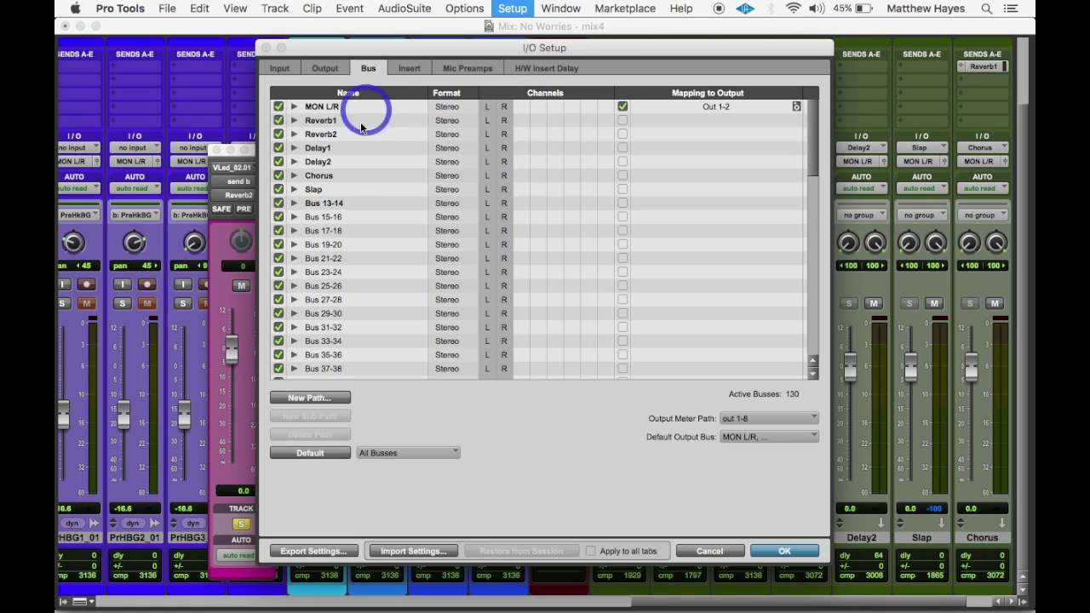
pyautogui.doubleClick(328, 203)
pyautogui.write('Reverb3')
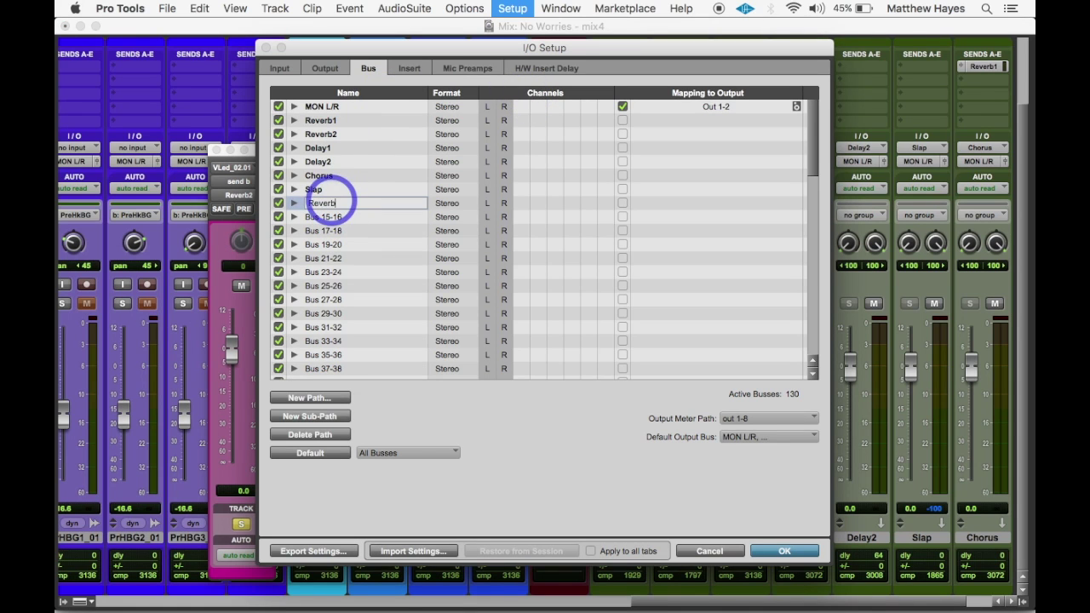
pyautogui.press('Return')
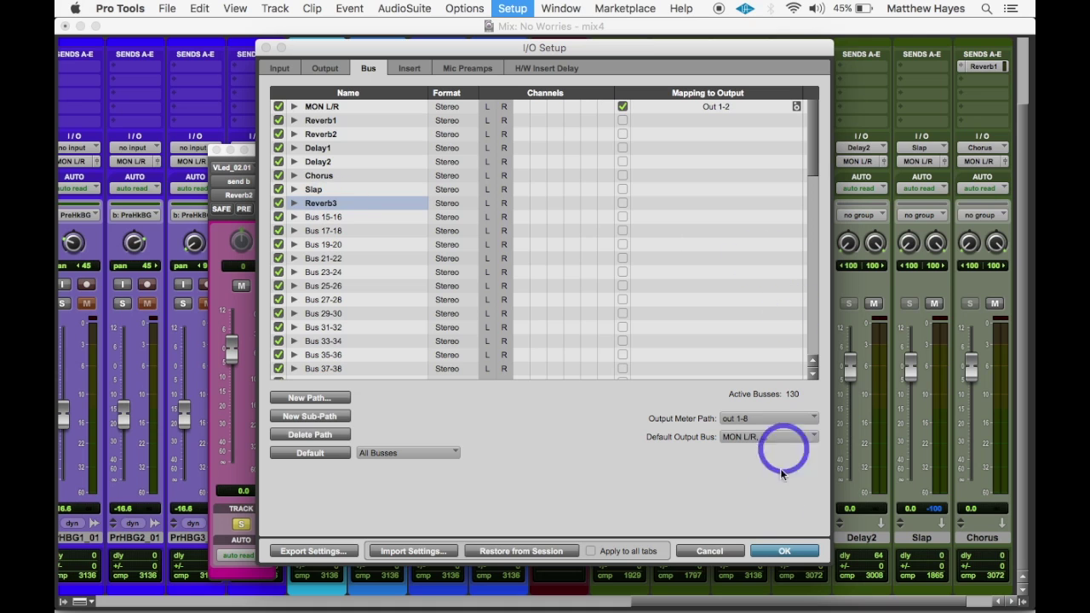
pyautogui.click(784, 551)
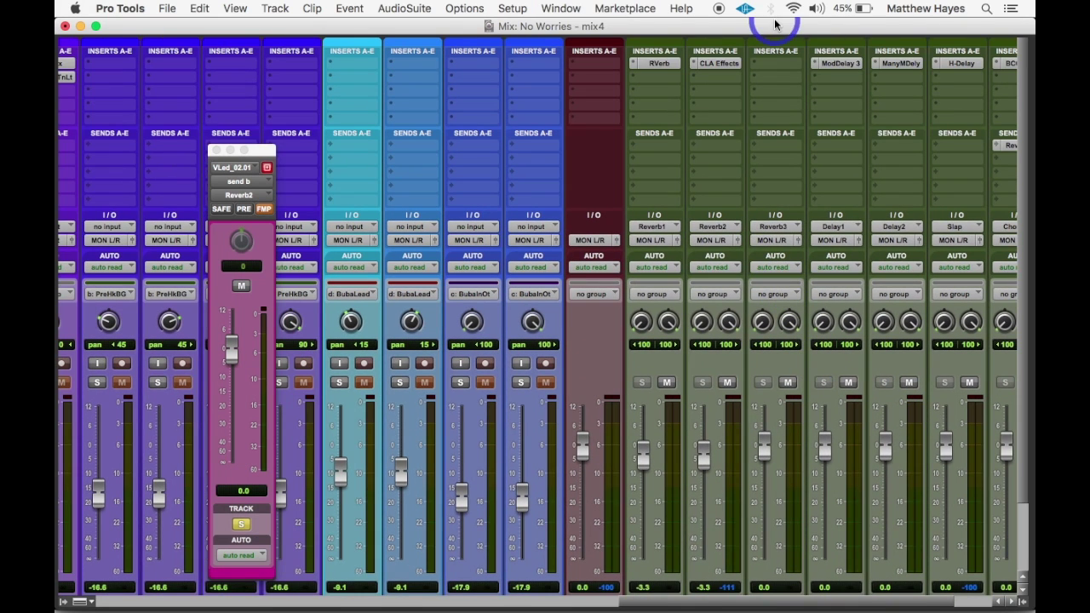
# Insert the stereo multichannel UAD EMT 250 reverb in the first insert slot of the Reverb3 track
pyautogui.click(769, 66)
pyautogui.moveTo(781, 90)
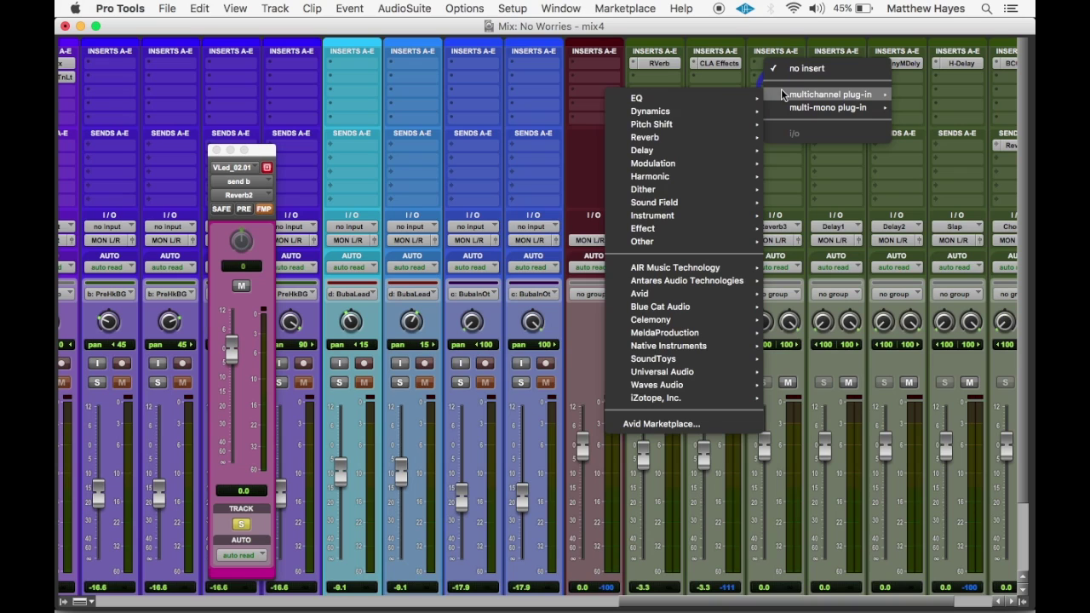
pyautogui.moveTo(681, 137)
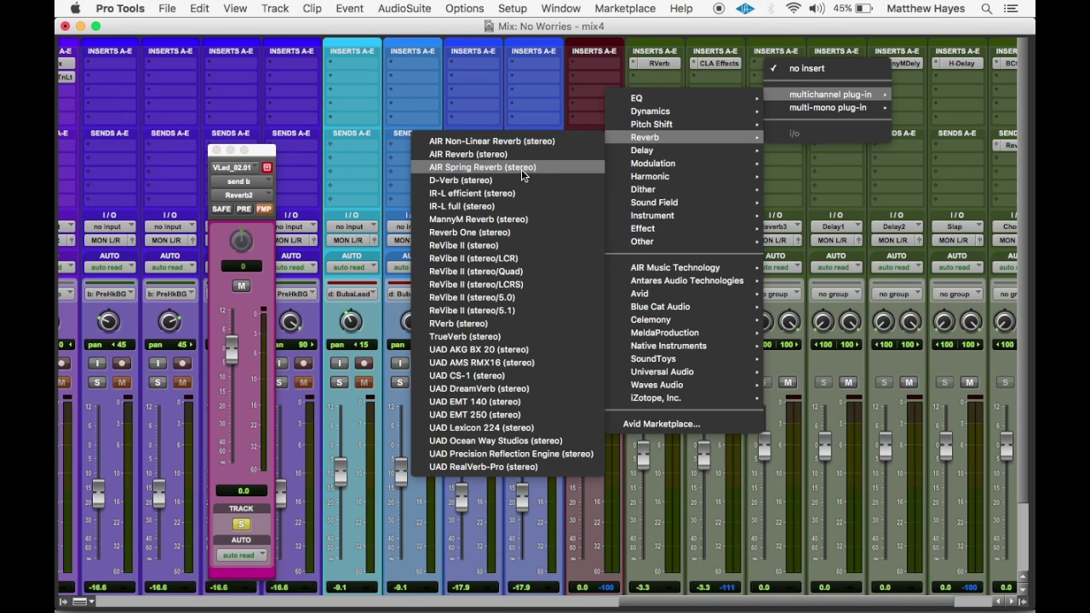
pyautogui.click(477, 415)
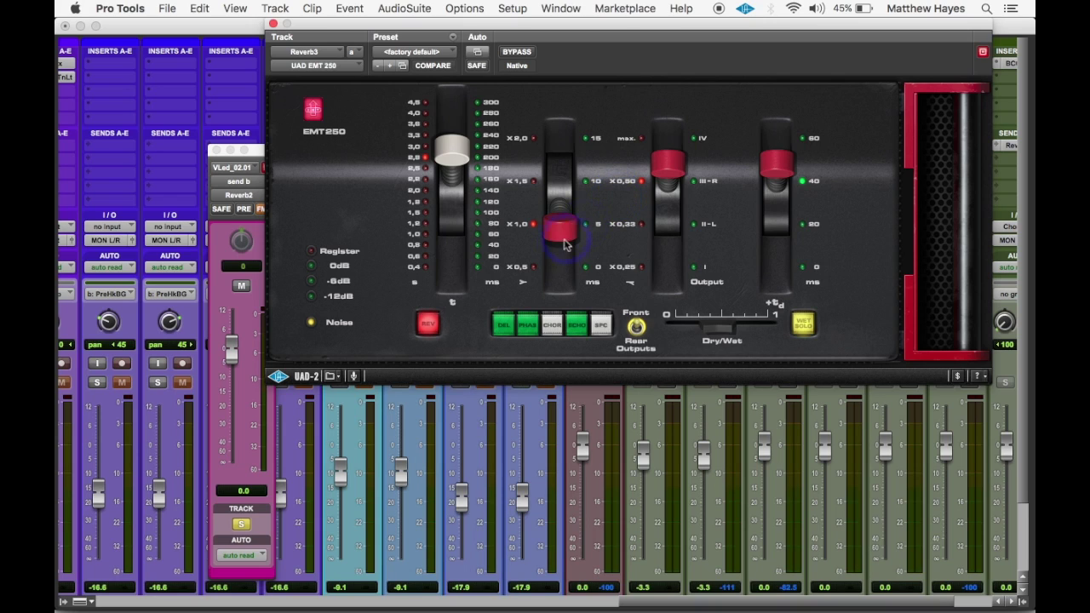
# Try out the two decay multiplier levers on the EMT 250, and close the lead vocal's send window and the reverb window
pyautogui.moveTo(559, 228)
pyautogui.mouseDown()
pyautogui.moveTo(557, 161)
pyautogui.moveTo(559, 226)
pyautogui.mouseUp()
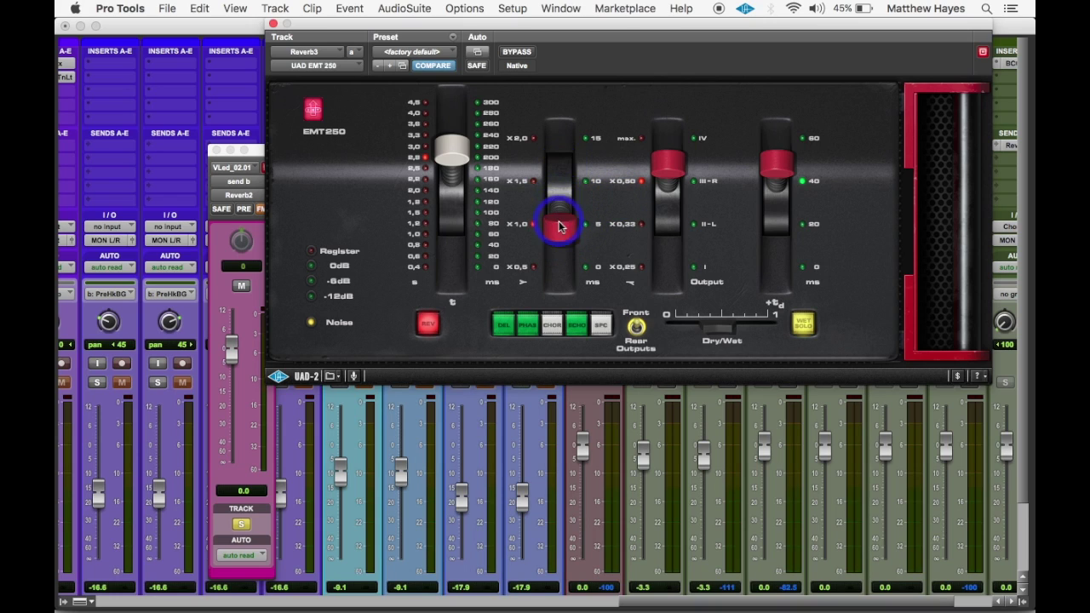
pyautogui.moveTo(662, 162)
pyautogui.mouseDown()
pyautogui.moveTo(663, 230)
pyautogui.moveTo(662, 179)
pyautogui.mouseUp()
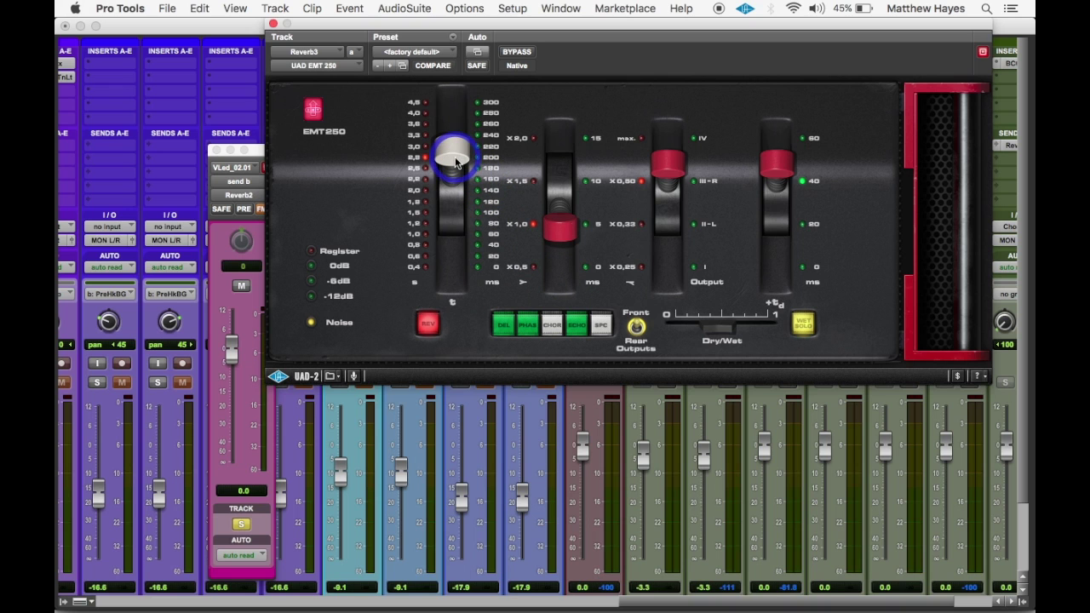
pyautogui.click(216, 150)
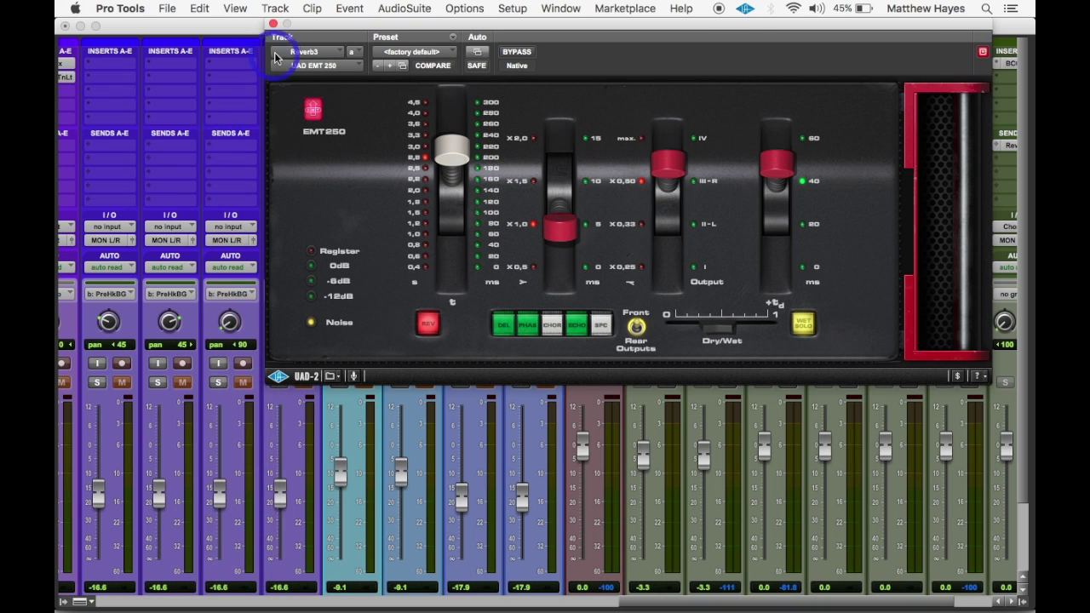
pyautogui.click(273, 25)
# Reassign the lead vocal's second send to the Reverb3 stereo bus and play the song to check signal at the Reverb3 return
pyautogui.hscroll(-10, 457, 242)
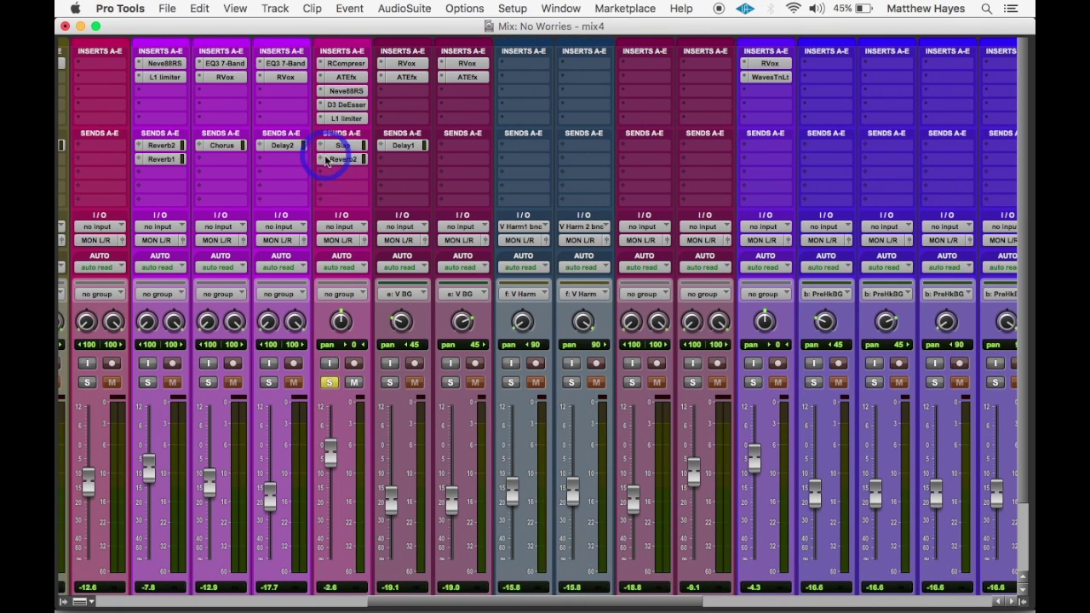
pyautogui.click(322, 162)
pyautogui.moveTo(353, 173)
pyautogui.moveTo(477, 177)
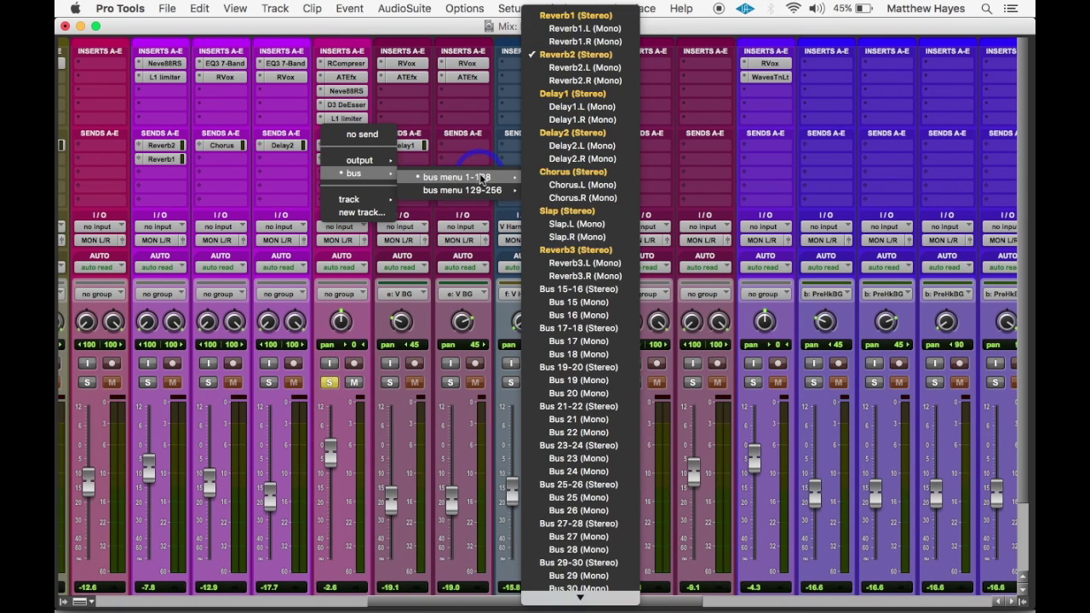
pyautogui.click(579, 252)
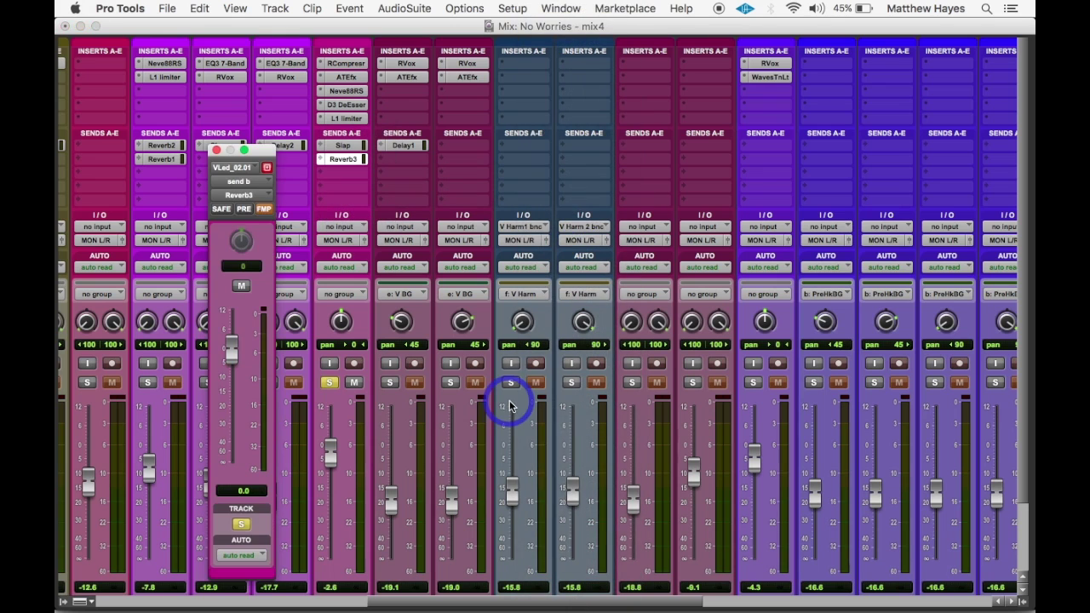
pyautogui.press('space')
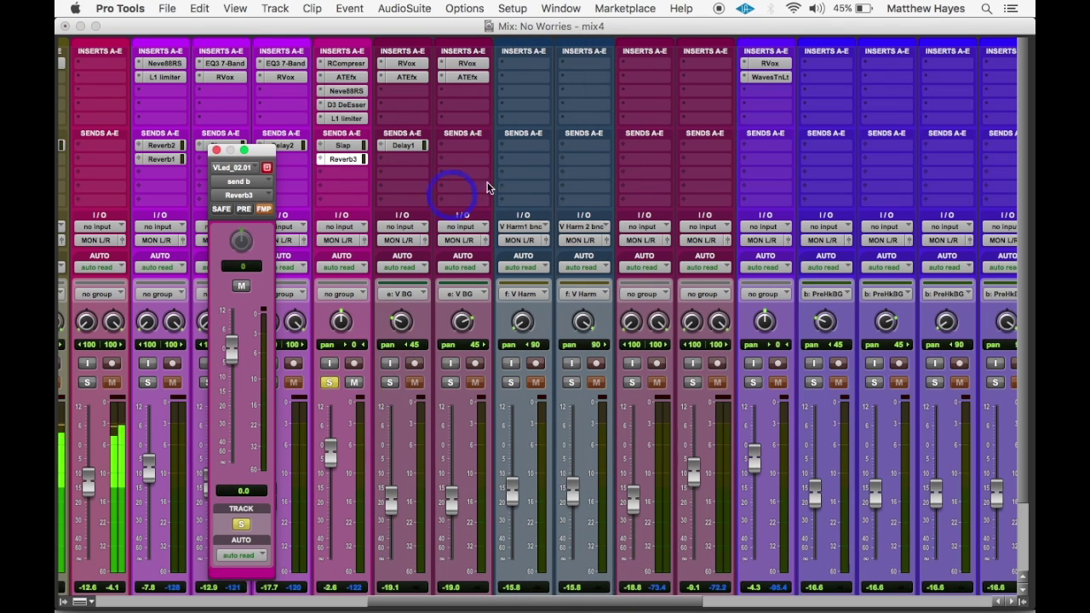
pyautogui.hscroll(10, 467, 255)
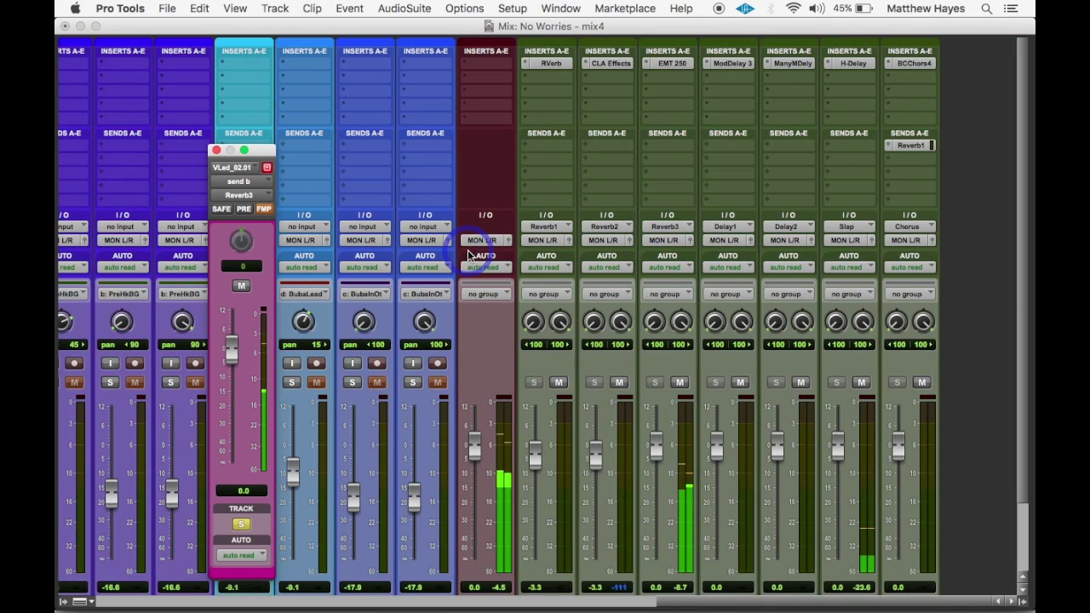
# Open the EMT 250 on the Reverb3 return and shorten its main decay time to about 1.2 s
pyautogui.click(680, 72)
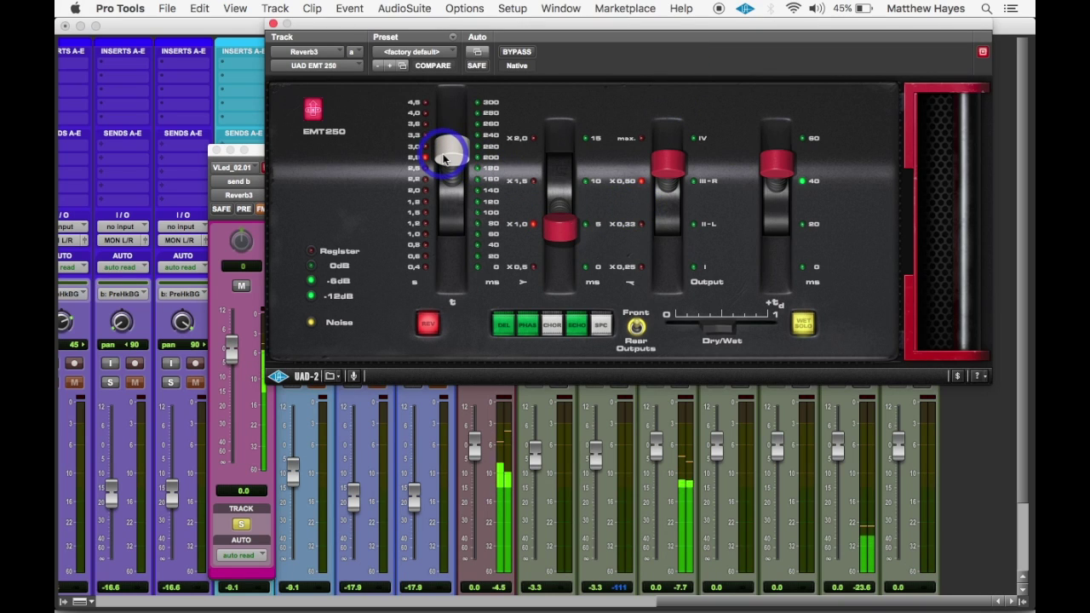
pyautogui.moveTo(443, 158); pyautogui.dragTo(440, 218)
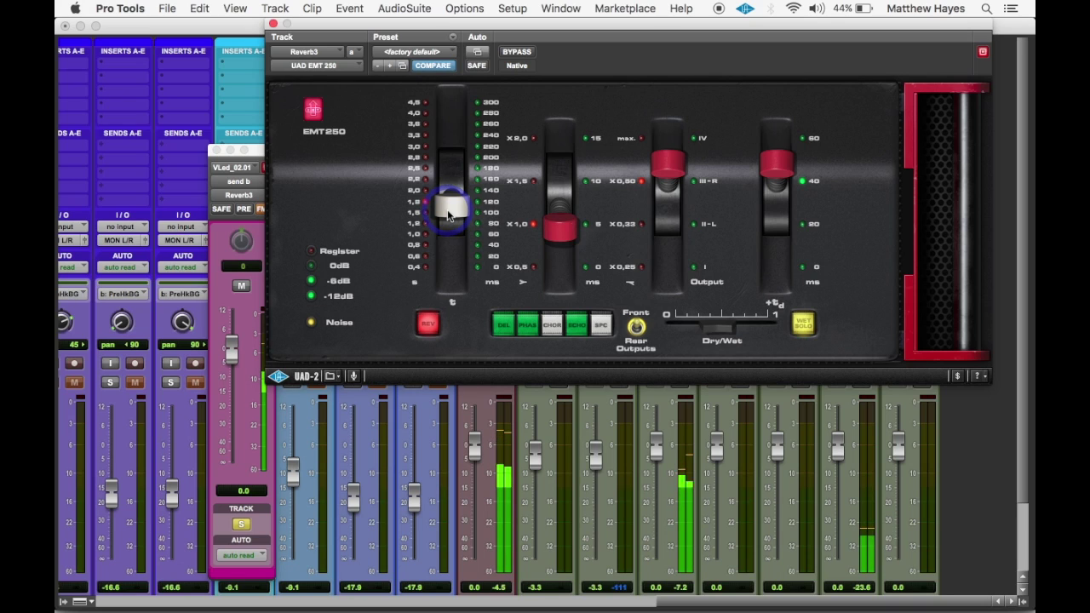
pyautogui.moveTo(449, 216); pyautogui.dragTo(459, 243)
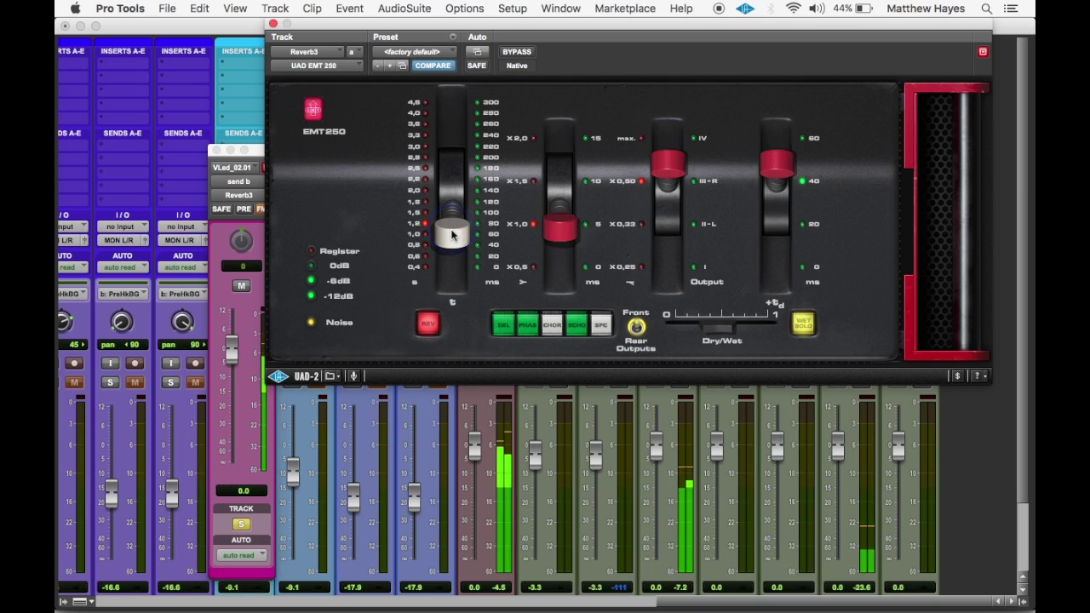
# Compare the EMT 250's 0 and 60 ms predelay positions during playback, leave it at 60 ms, and close the reverb
pyautogui.moveTo(778, 165); pyautogui.dragTo(786, 275)
pyautogui.click(718, 330)
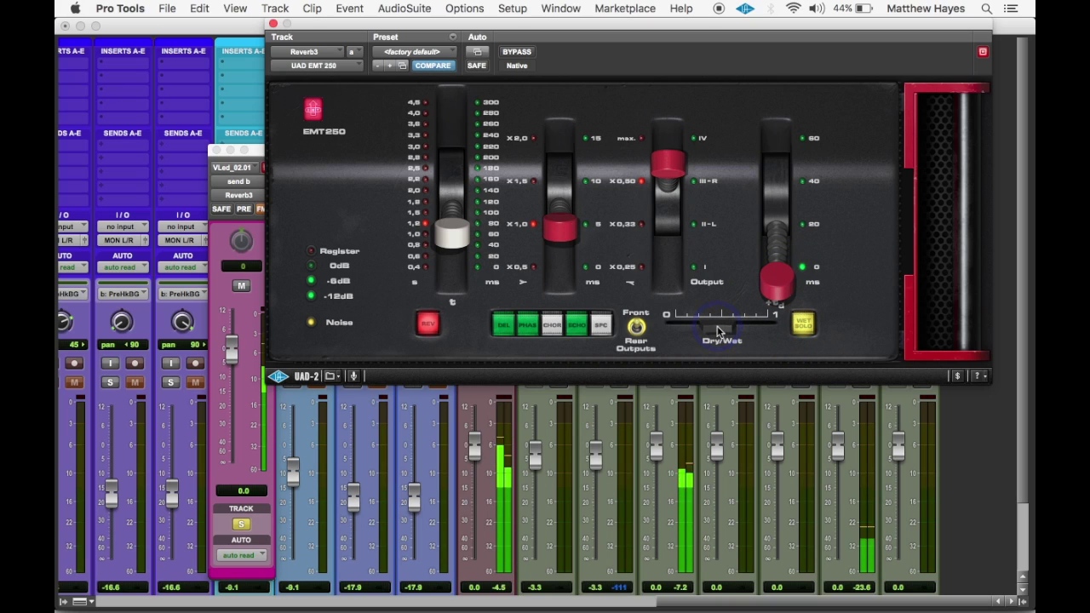
pyautogui.moveTo(775, 288); pyautogui.dragTo(781, 102)
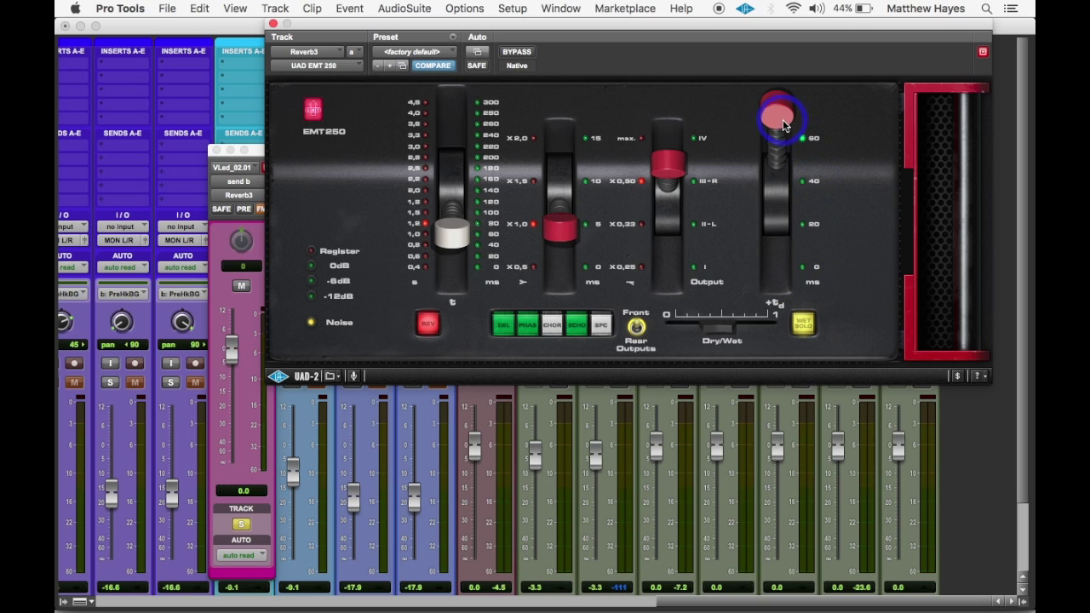
pyautogui.moveTo(785, 126); pyautogui.dragTo(769, 335)
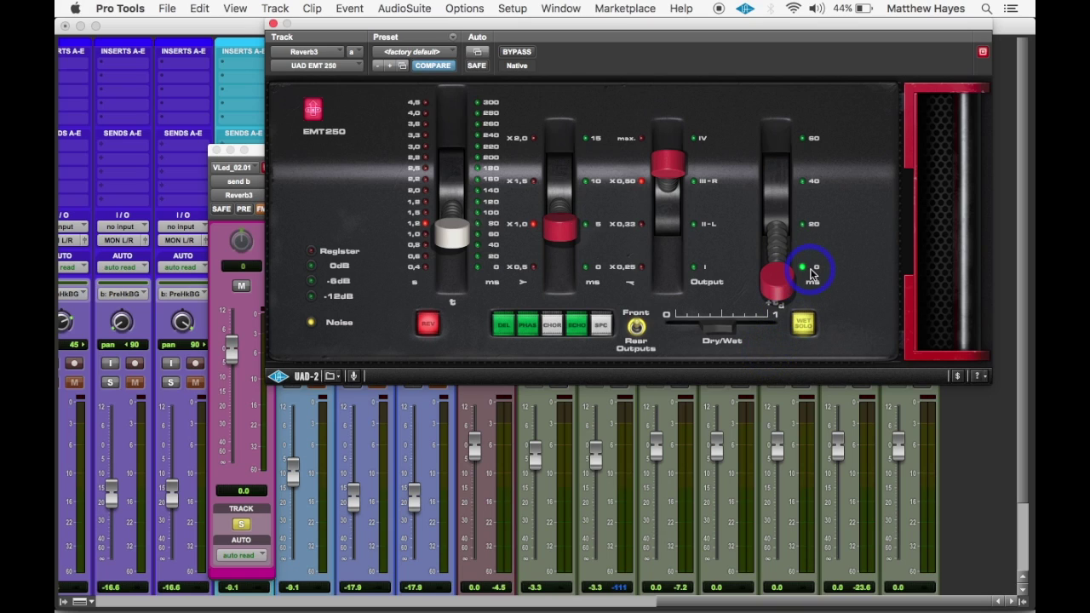
pyautogui.press('space')
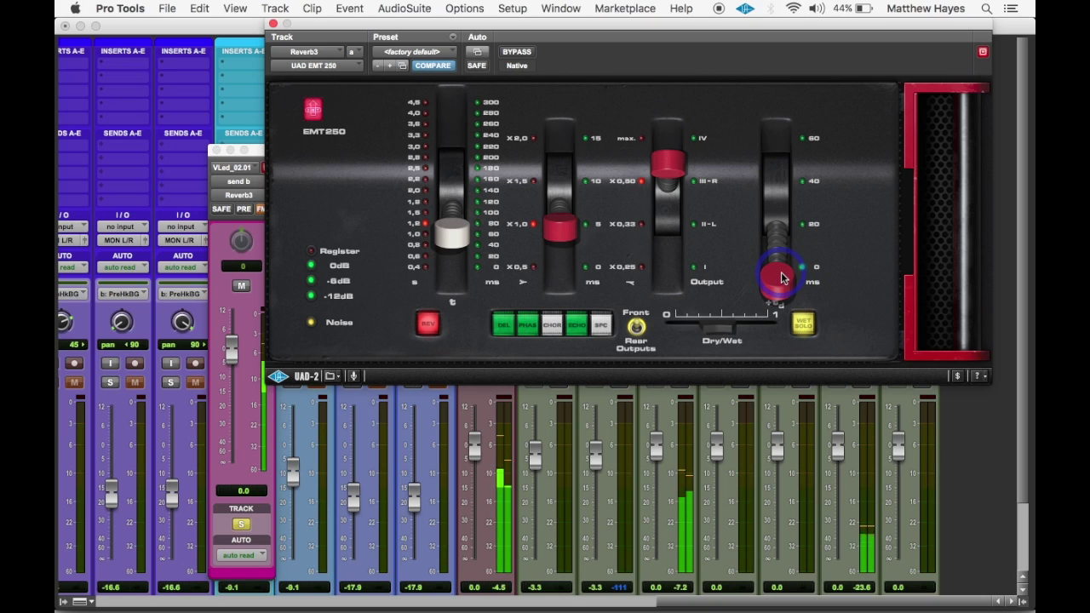
pyautogui.moveTo(782, 277); pyautogui.dragTo(777, 87)
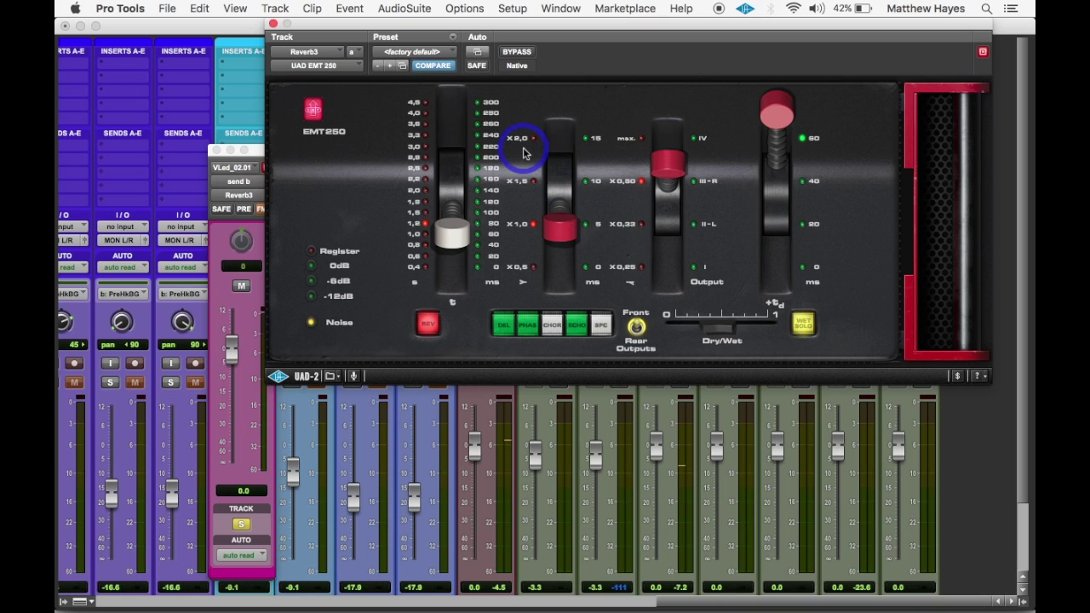
pyautogui.click(274, 25)
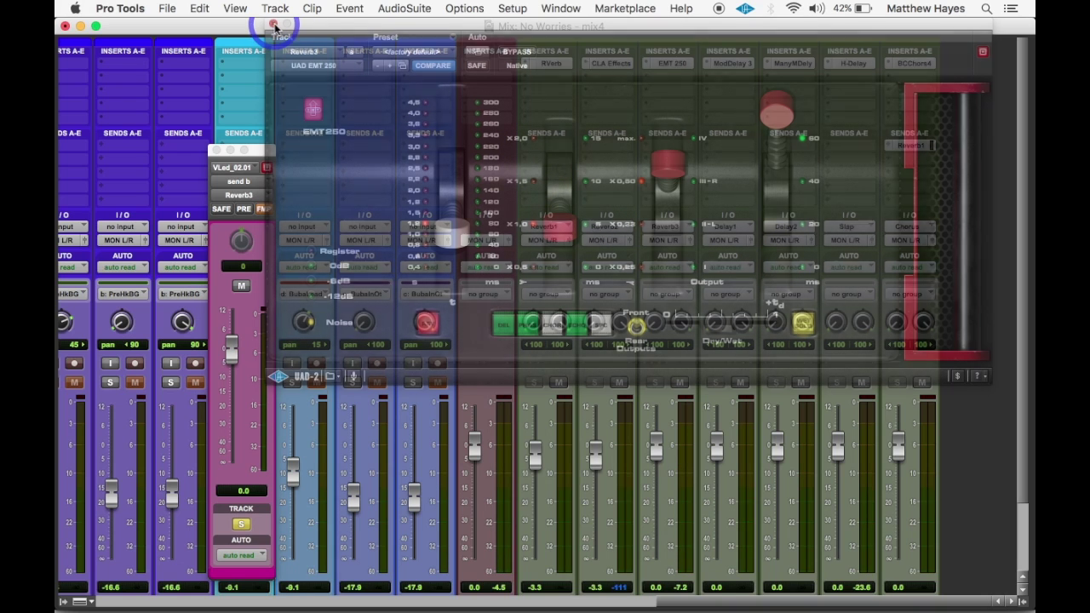
# Play the song and reassign the lead vocal's second send to the Reverb1 stereo bus for comparison
pyautogui.hscroll(-5, 356, 255)
pyautogui.hscroll(-10, 356, 255)
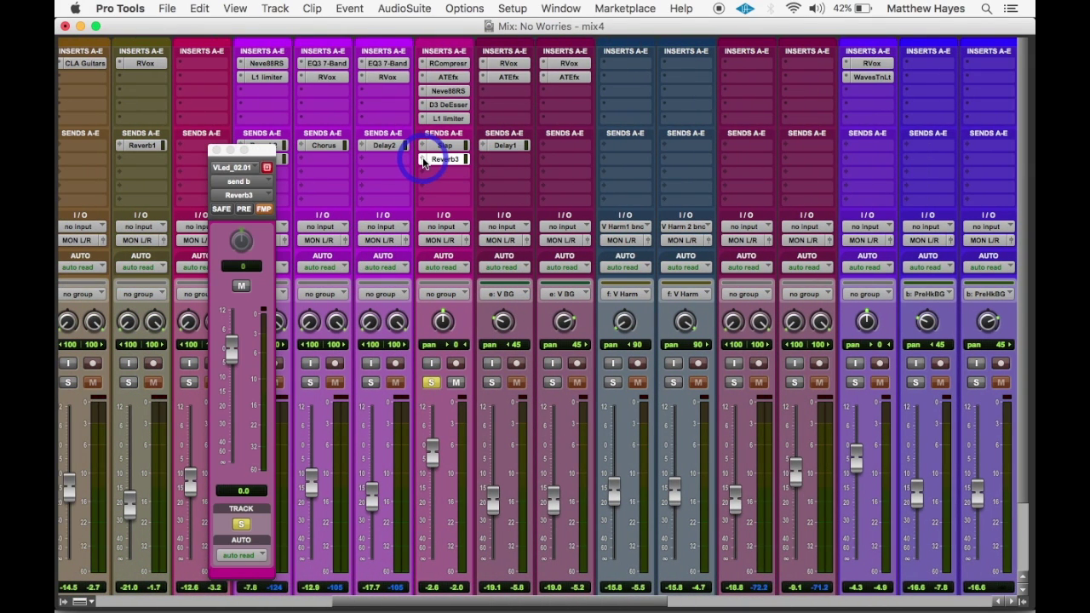
pyautogui.press('space')
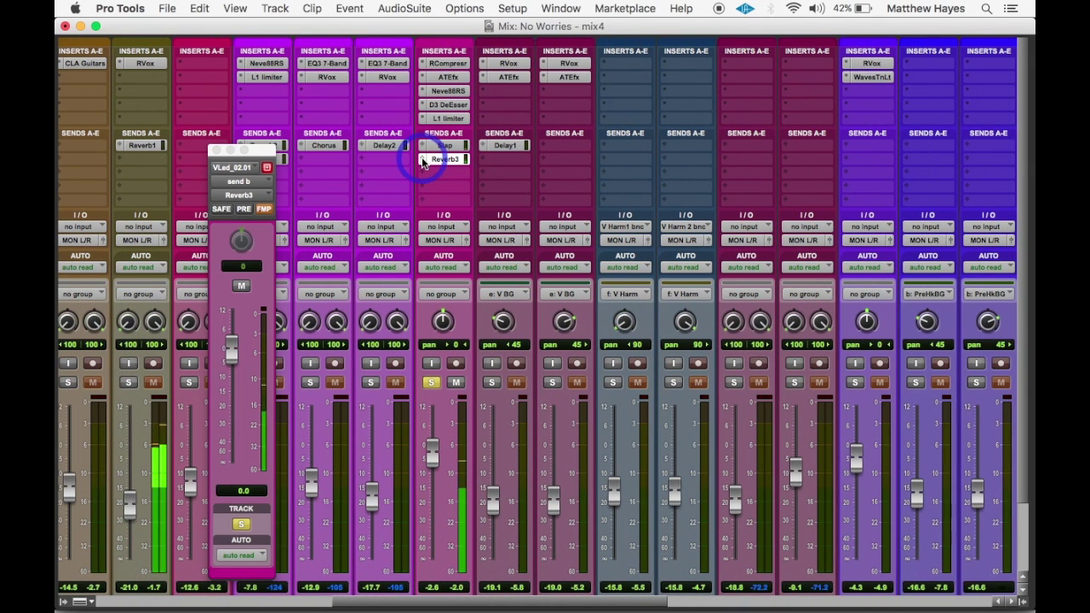
pyautogui.click(424, 161)
pyautogui.moveTo(481, 173)
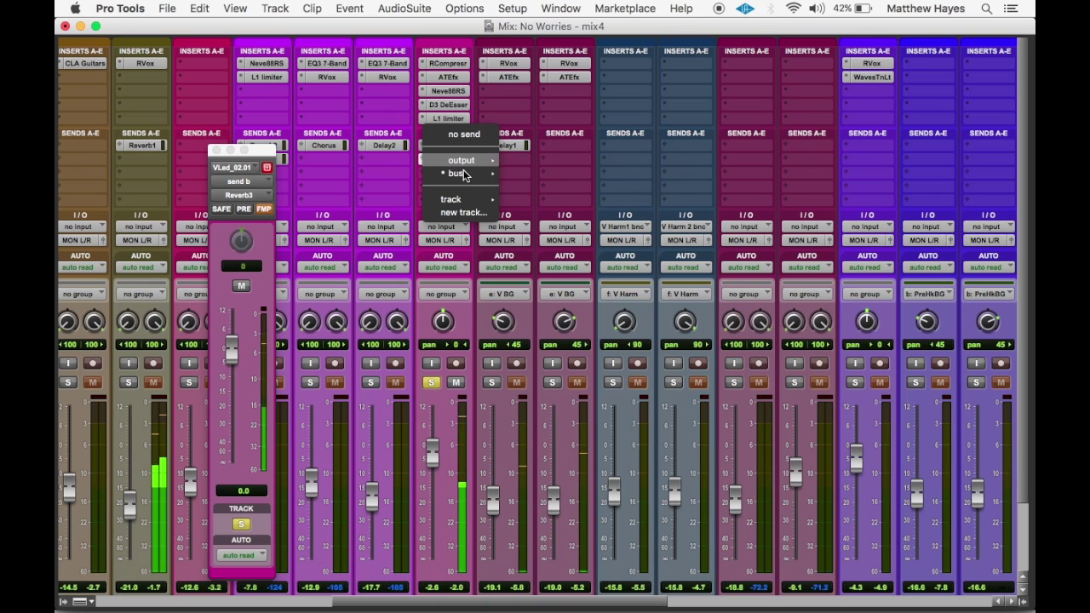
pyautogui.moveTo(553, 177)
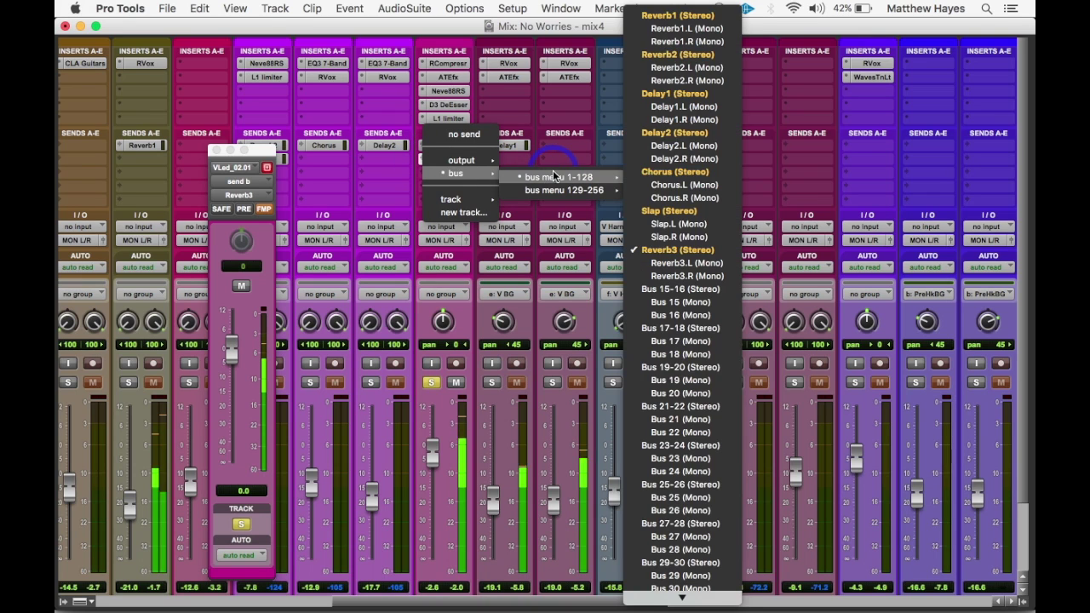
pyautogui.click(690, 15)
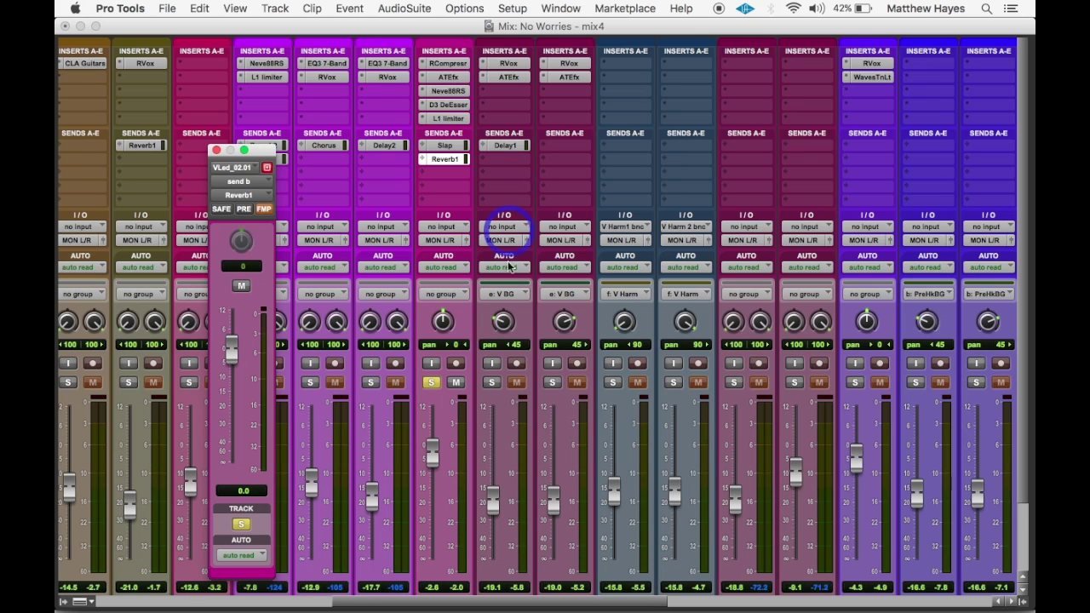
# Save the session and take the lead vocal out of solo
pyautogui.press('super+s')
pyautogui.click(433, 383)
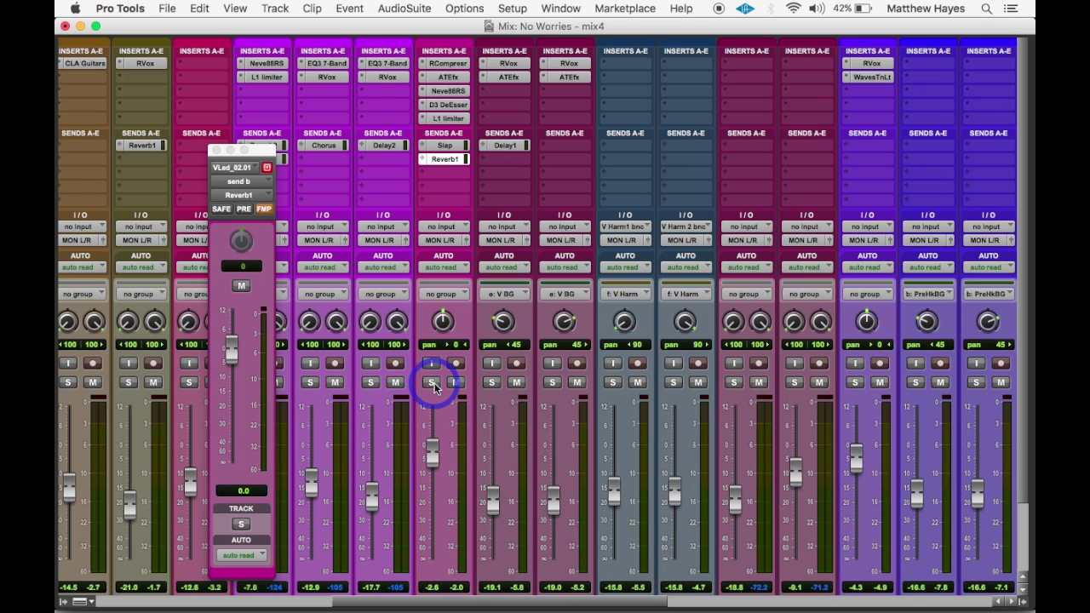
# Examine the RVerb settings on the Reverb1 return while the song plays, and close the plug-in
pyautogui.hscroll(10, 558, 339)
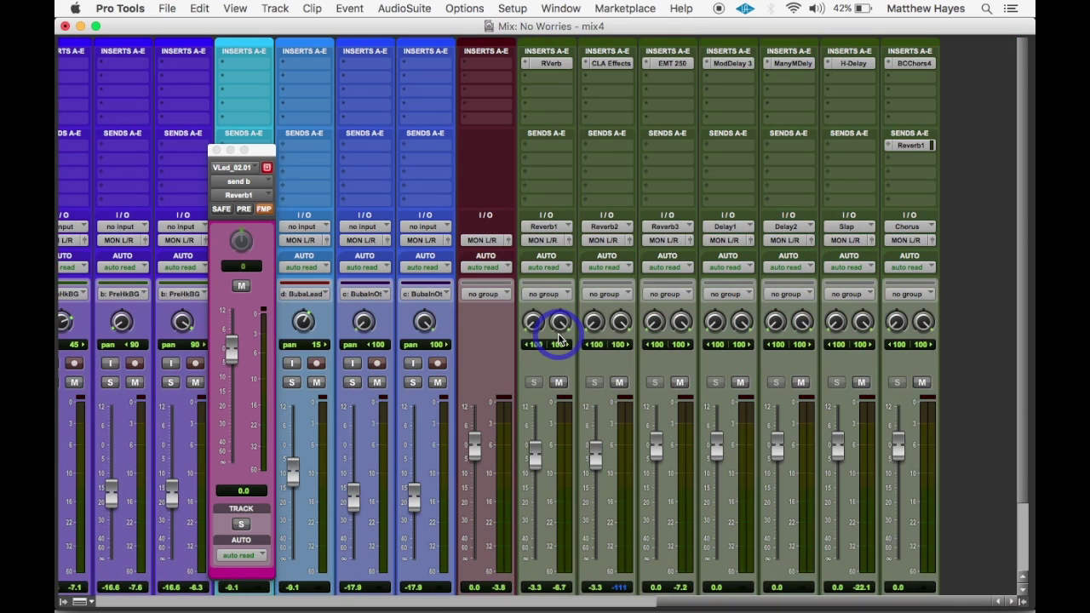
pyautogui.click(556, 63)
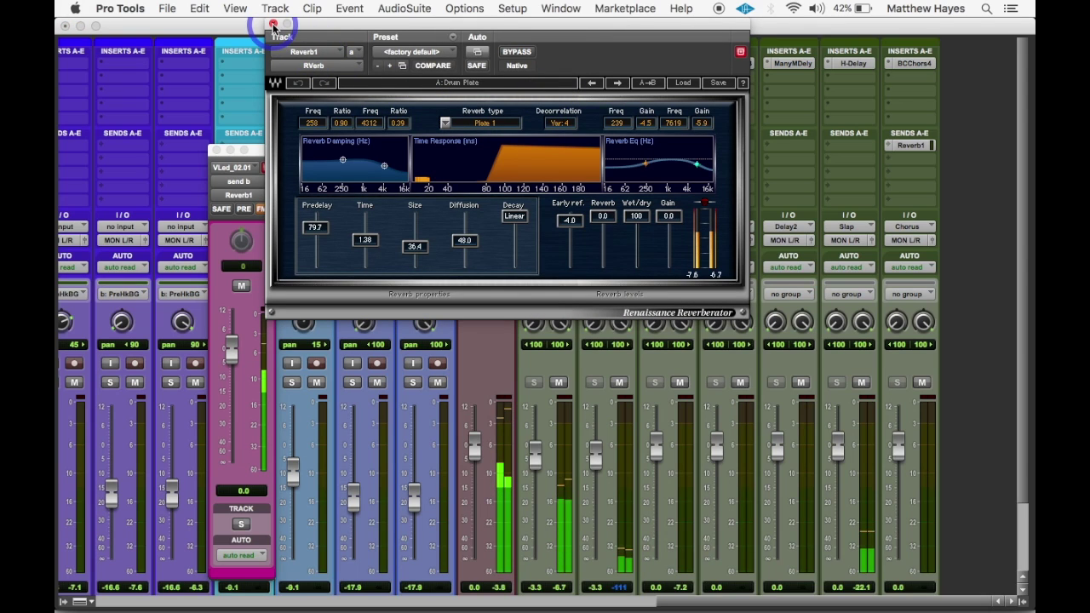
pyautogui.click(273, 26)
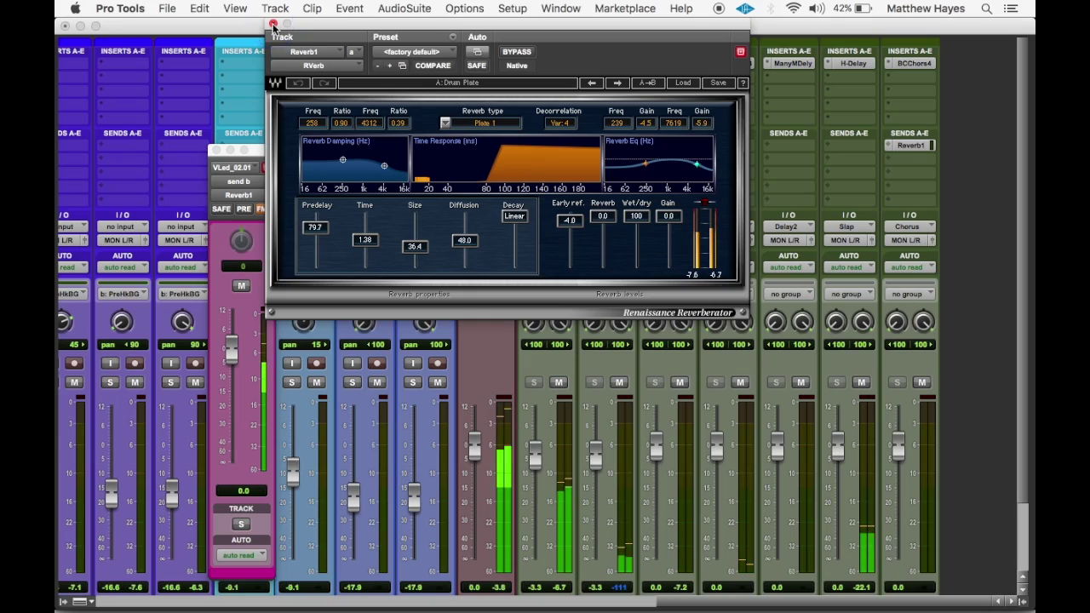
# Route the lead vocal's second send back to the Reverb3 stereo bus and lower its send level to -5.9 dB
pyautogui.hscroll(-10, 387, 255)
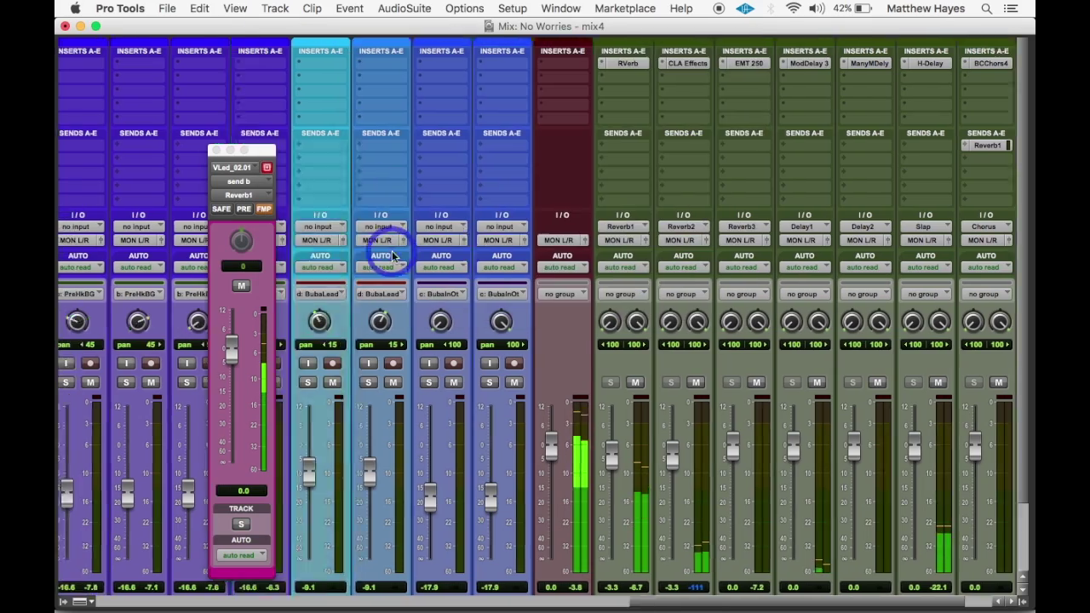
pyautogui.hscroll(10, 392, 255)
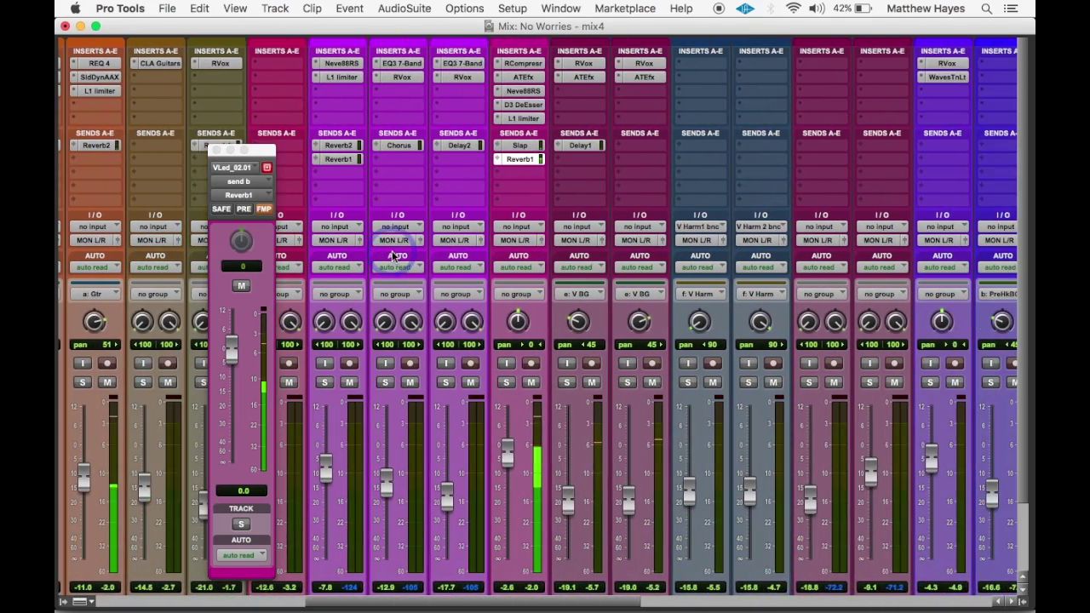
pyautogui.click(507, 161)
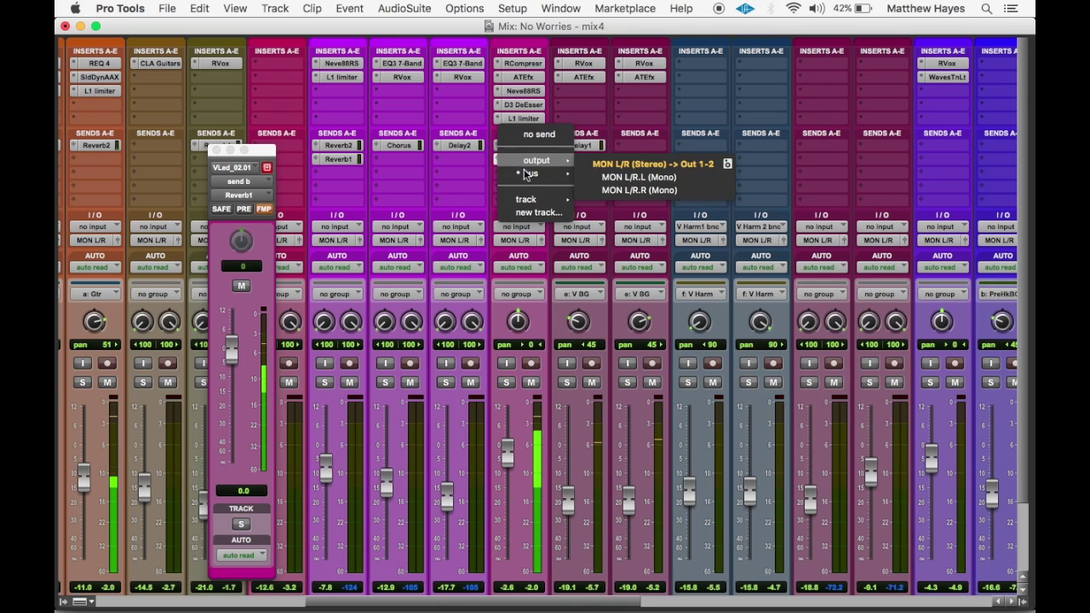
pyautogui.moveTo(527, 174)
pyautogui.moveTo(626, 177)
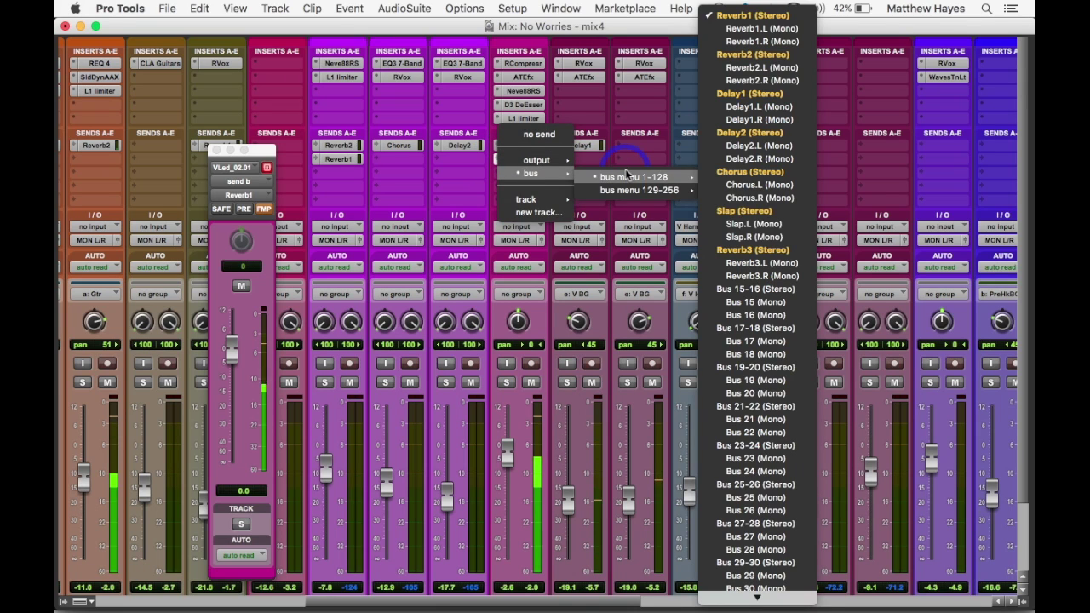
pyautogui.click(768, 249)
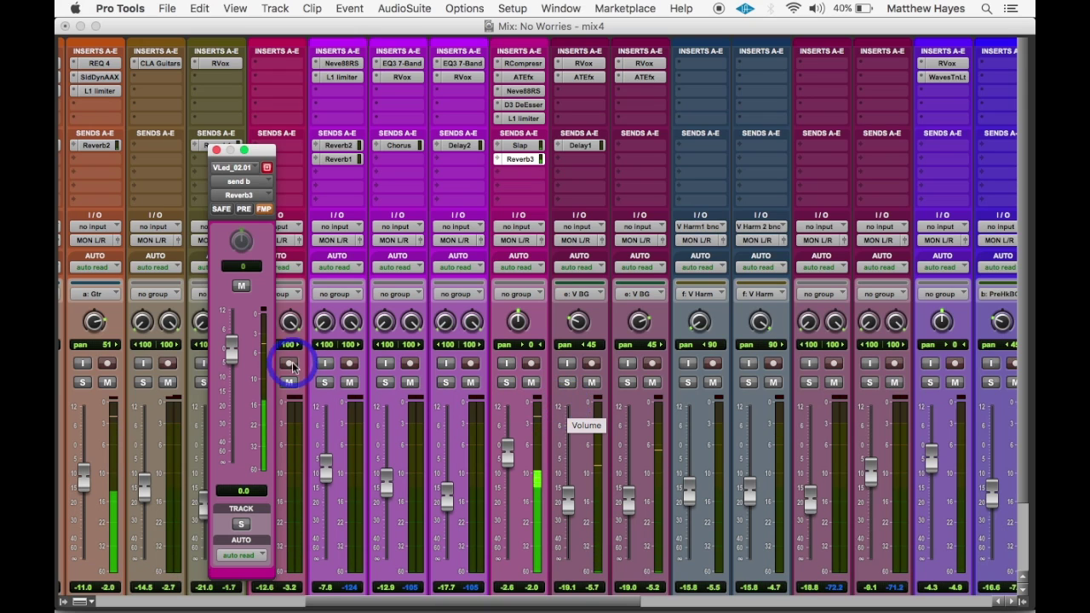
pyautogui.moveTo(232, 349); pyautogui.dragTo(231, 368)
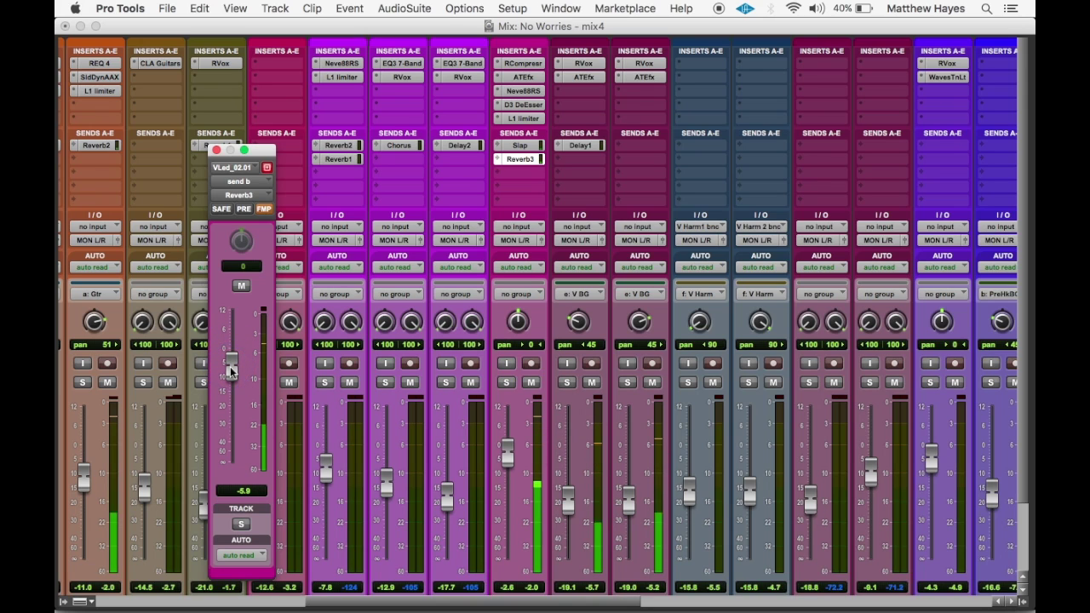
pyautogui.click(230, 368)
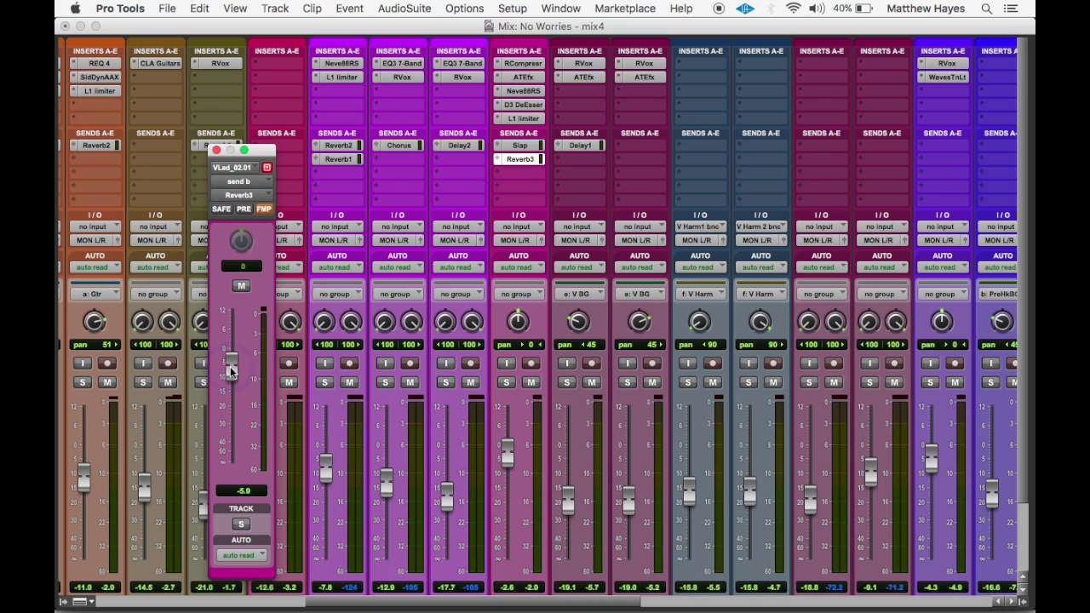
# Switch the lead vocal's second send from Reverb3 to the Reverb1 stereo bus
pyautogui.click(500, 161)
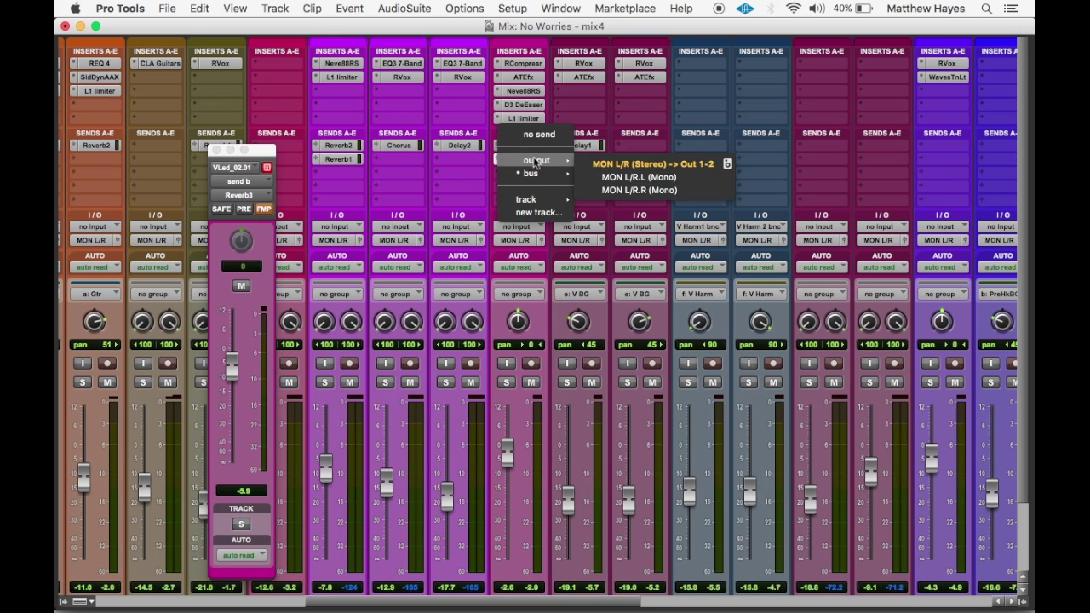
pyautogui.moveTo(537, 174)
pyautogui.moveTo(634, 177)
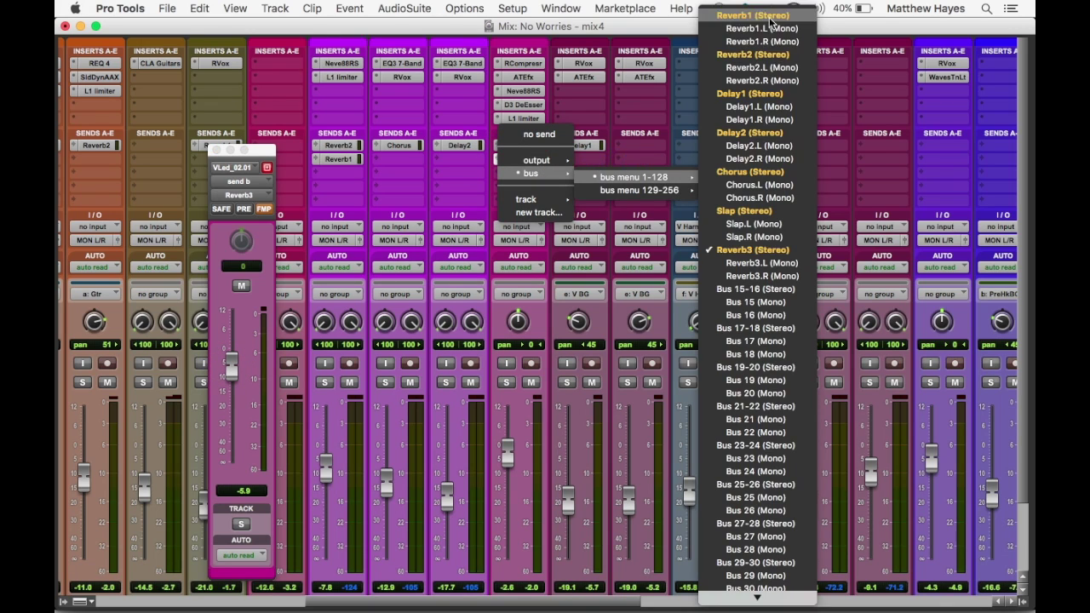
pyautogui.click(583, 269)
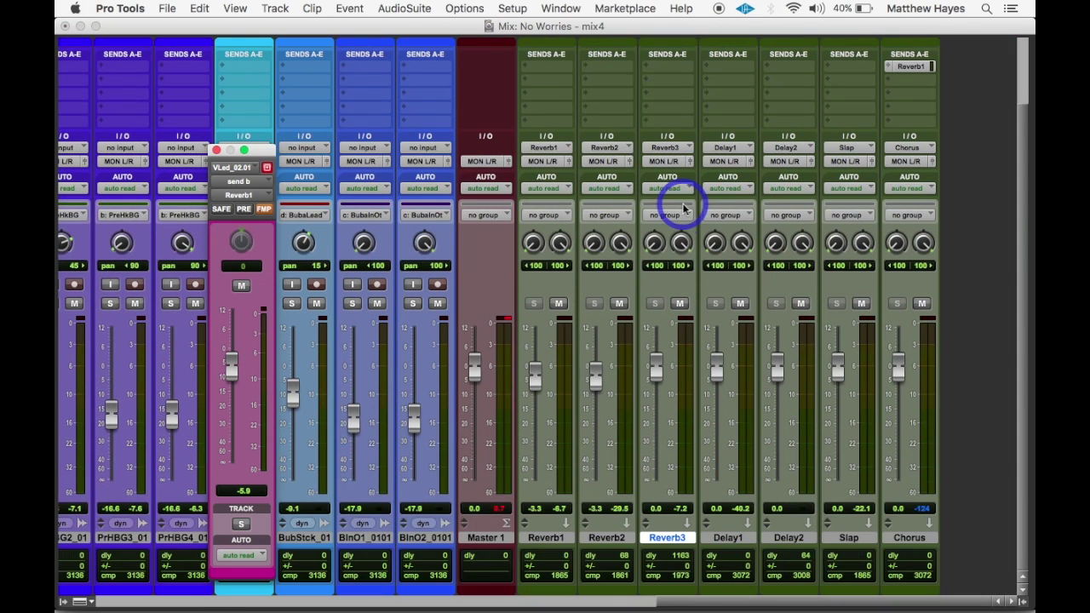
pyautogui.click(667, 539)
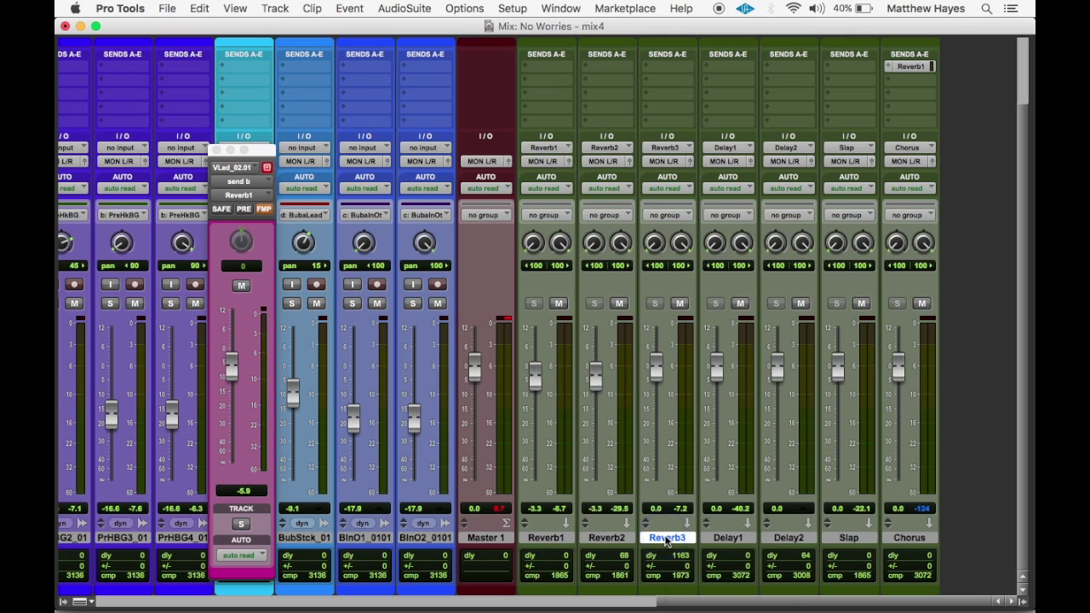
pyautogui.rightClick(667, 539)
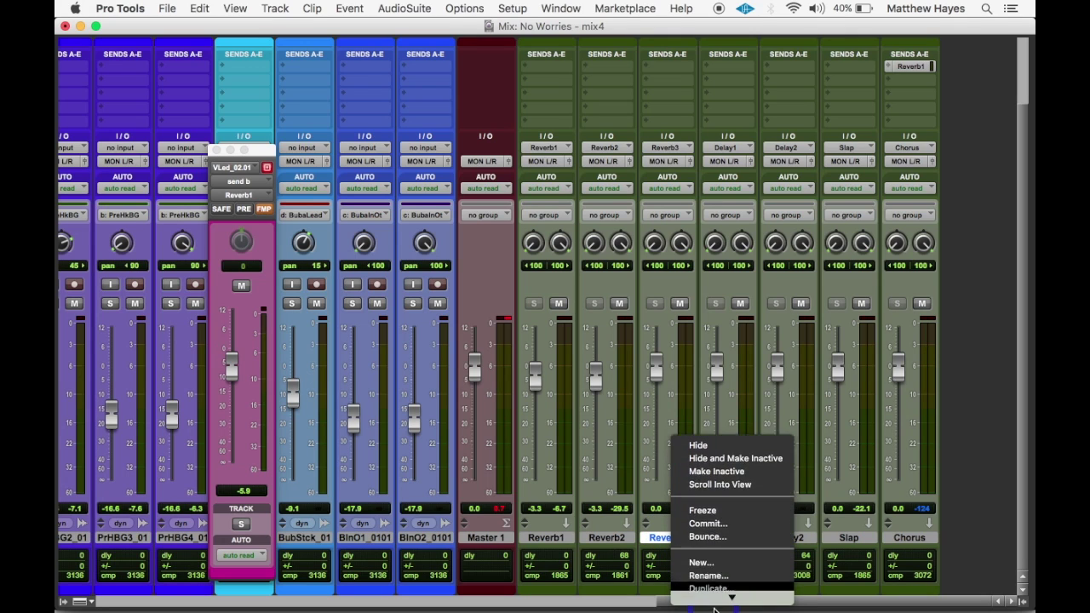
pyautogui.click(681, 471)
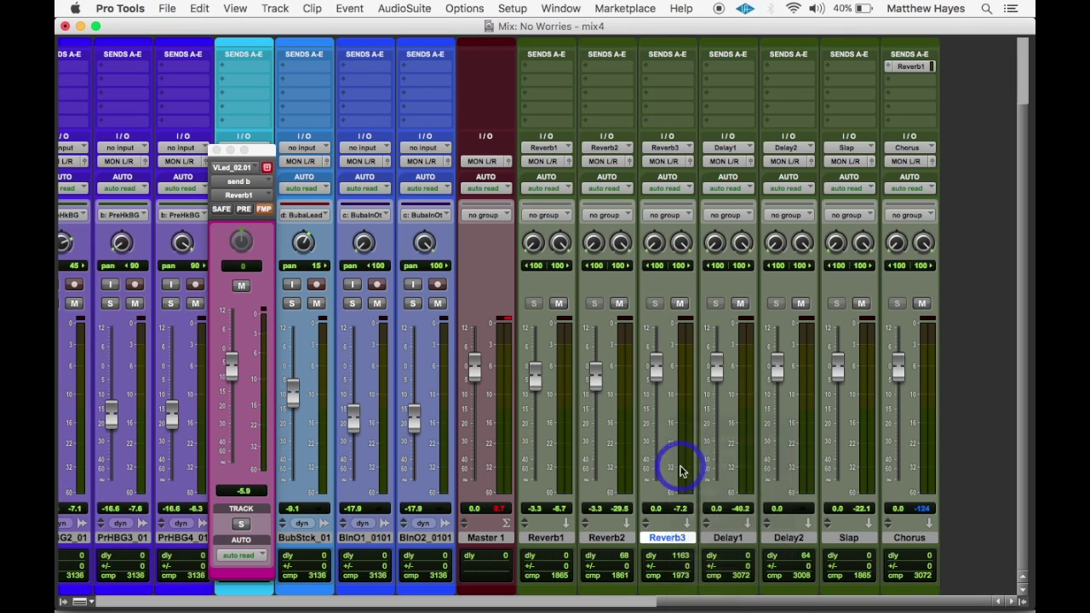
# Pull the lead vocal's Reverb1 send level all the way down to -∞ and play the song
pyautogui.hscroll(-14, 680, 399)
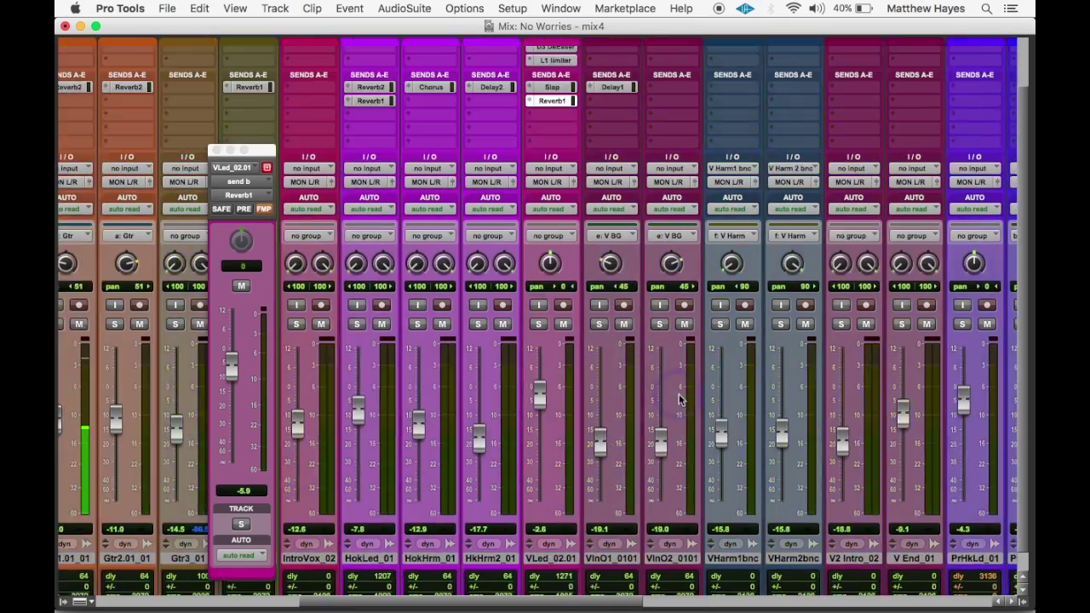
pyautogui.scroll(2, 680, 399)
pyautogui.hscroll(1, 680, 400)
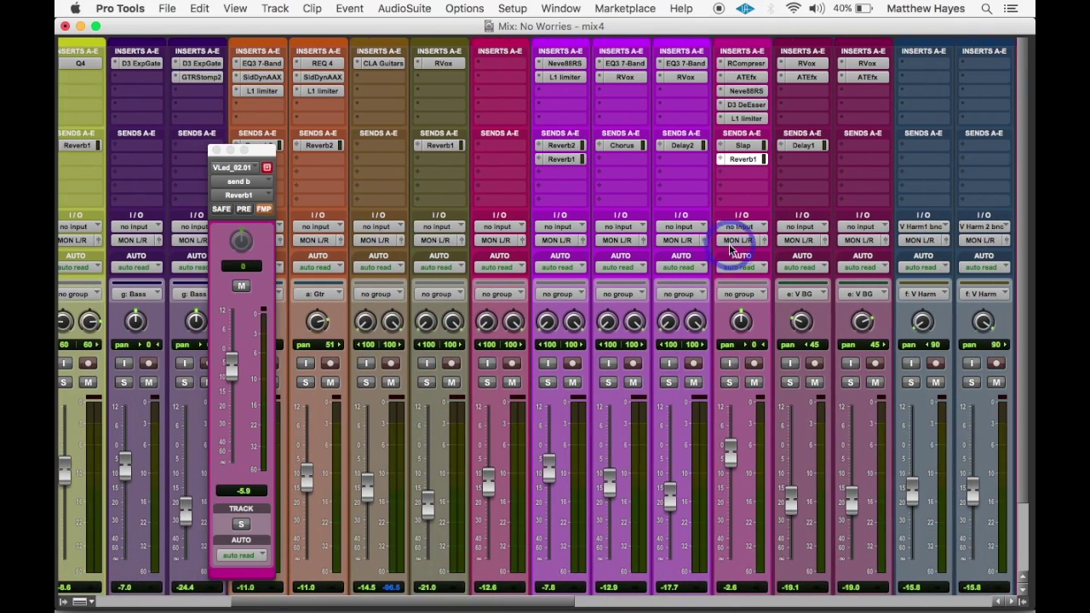
pyautogui.moveTo(231, 368); pyautogui.dragTo(240, 511)
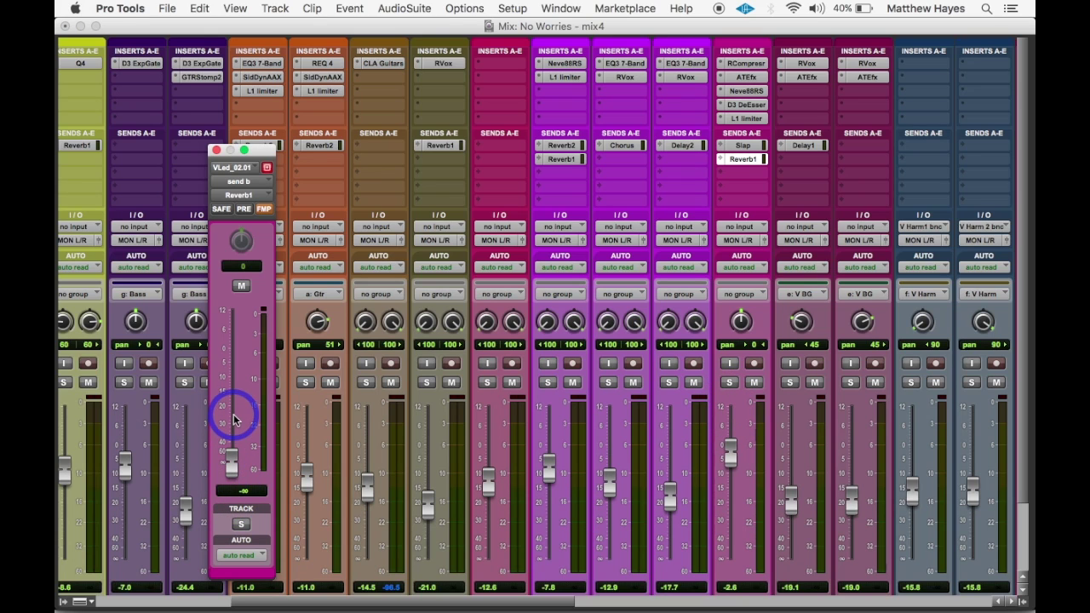
pyautogui.click(229, 460)
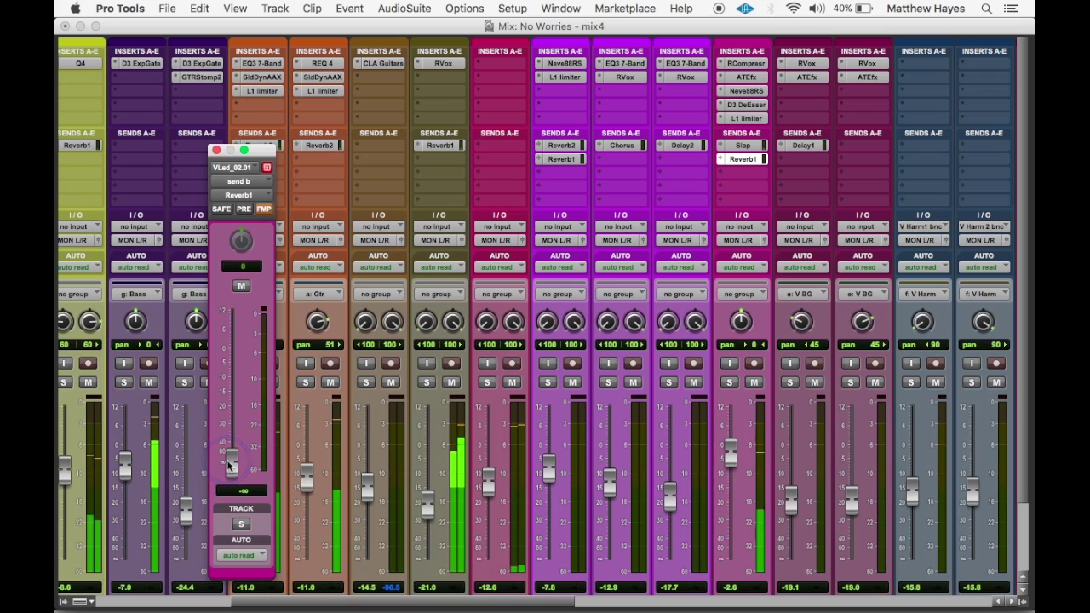
# Raise the lead vocal's Reverb1 send to -14.7 dB, muting and unmuting the send to compare
pyautogui.moveTo(229, 462); pyautogui.dragTo(232, 393)
pyautogui.click(241, 286)
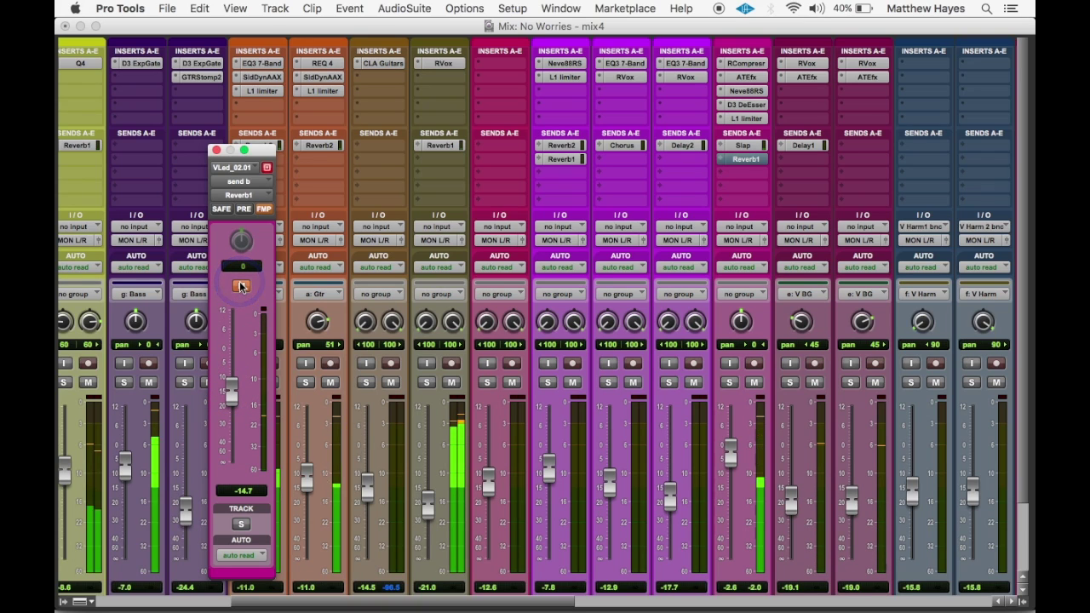
pyautogui.click(241, 286)
# With the lead vocal soloed and its Slap send muted, lower its Reverb1 send level to -17.4 dB
pyautogui.click(731, 384)
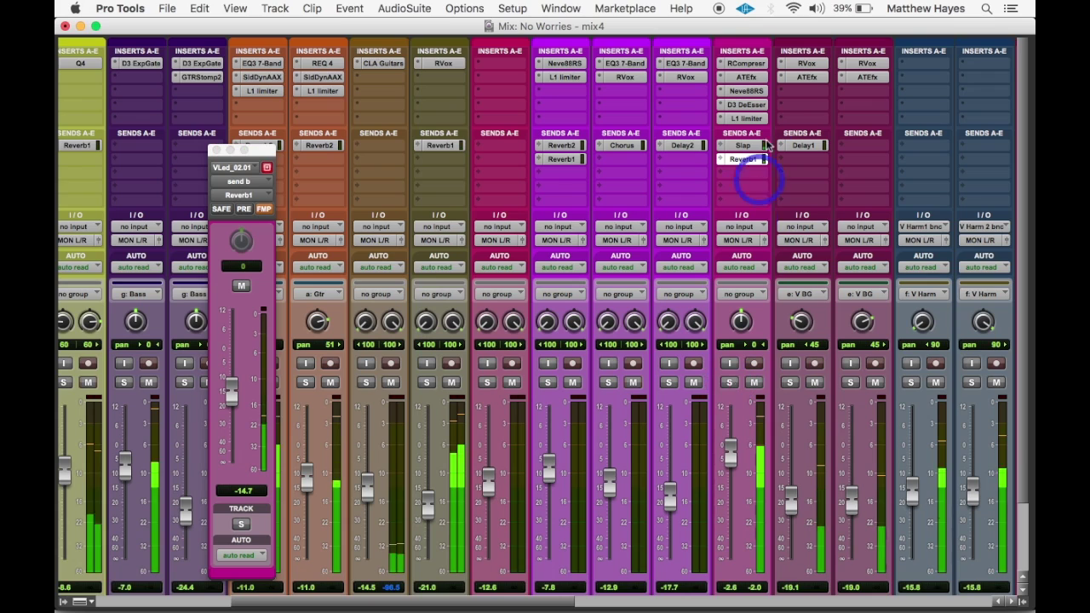
pyautogui.click(745, 149)
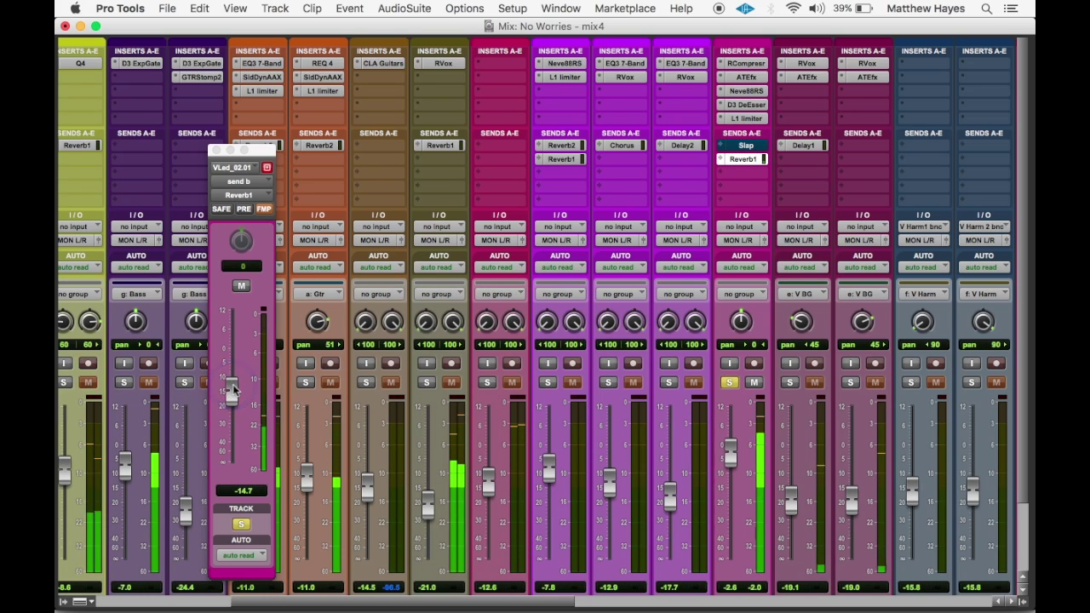
pyautogui.moveTo(232, 389); pyautogui.dragTo(236, 394)
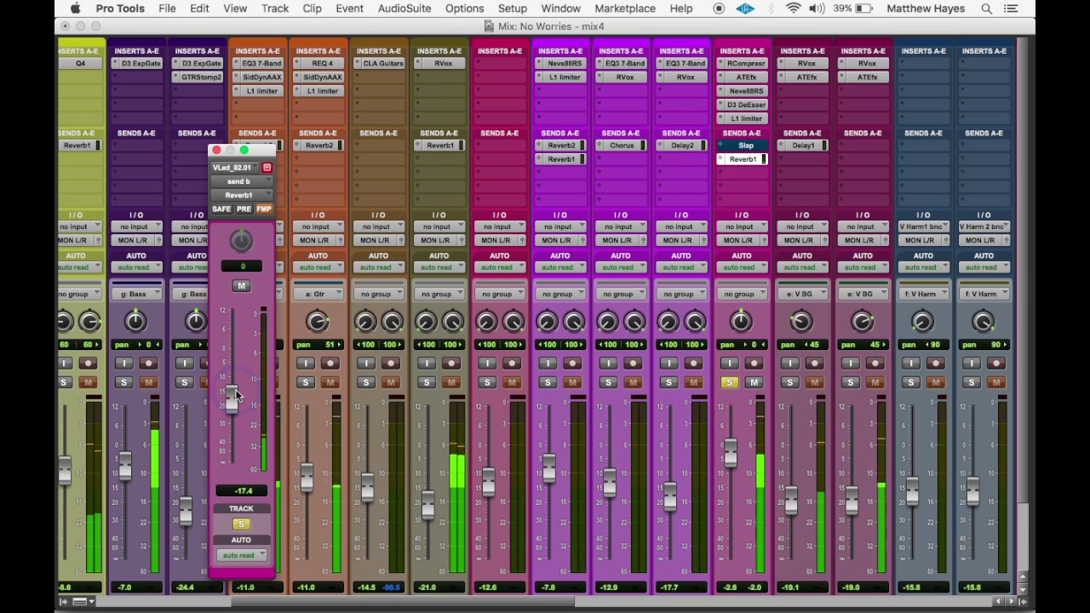
pyautogui.click(236, 397)
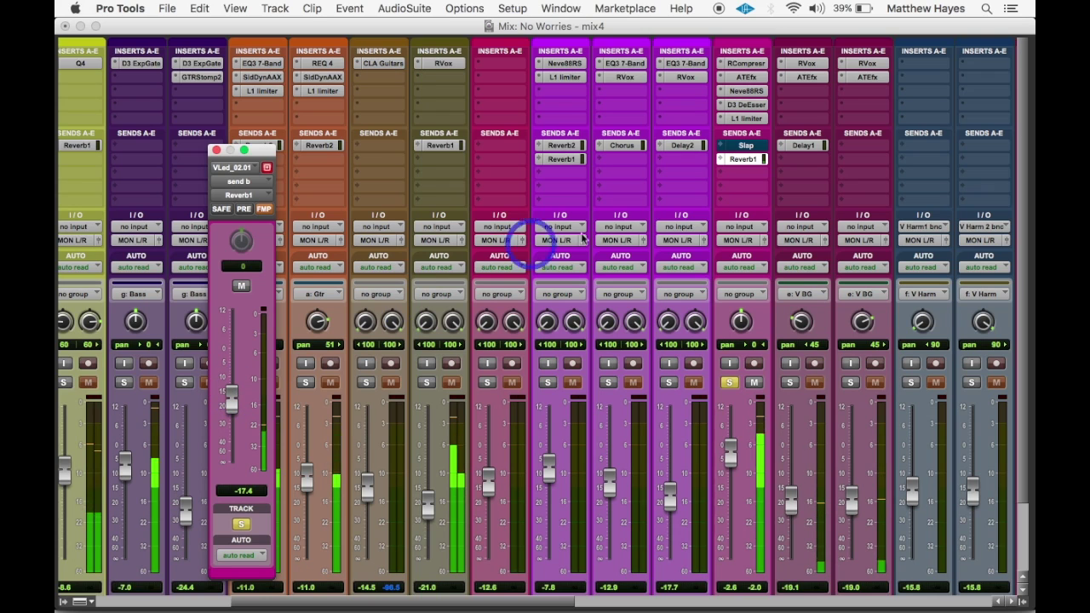
# Unmute the lead vocal's Slap send and lower its send level to -19.3 dB
pyautogui.click(746, 147)
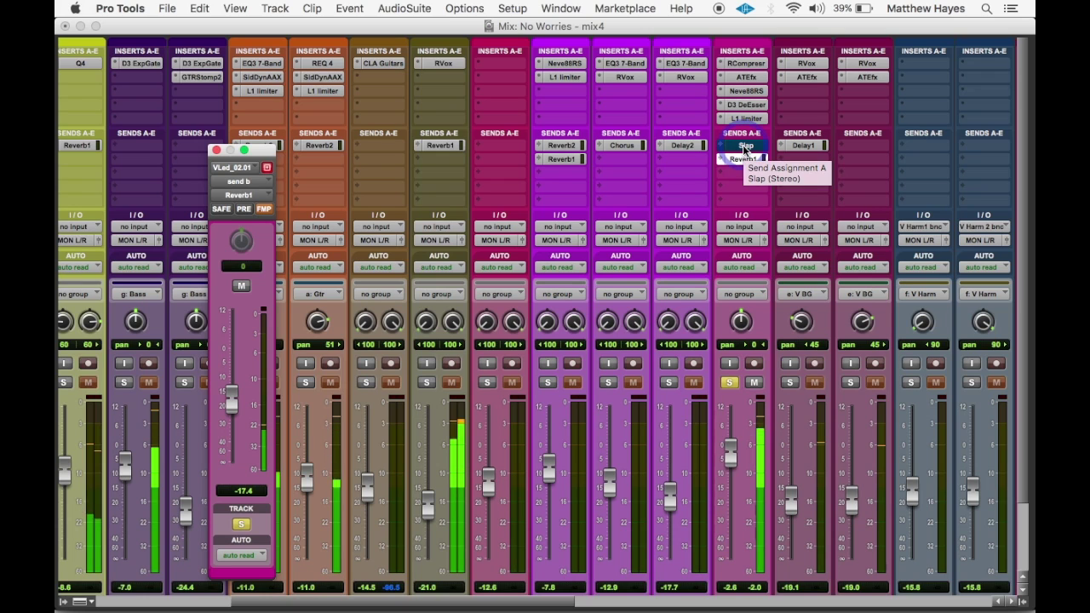
pyautogui.click(745, 149)
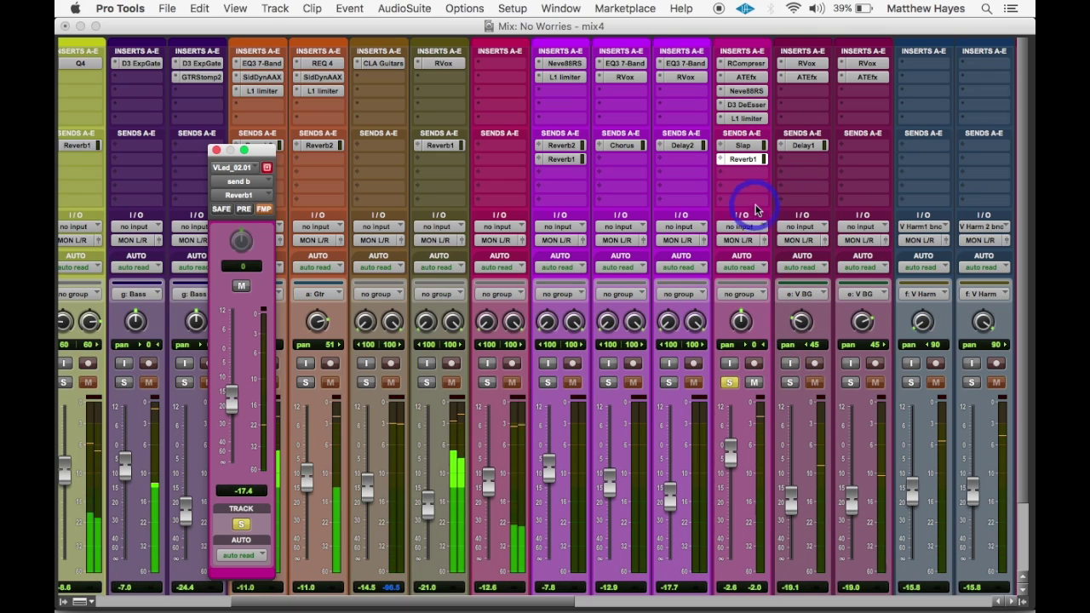
pyautogui.click(743, 148)
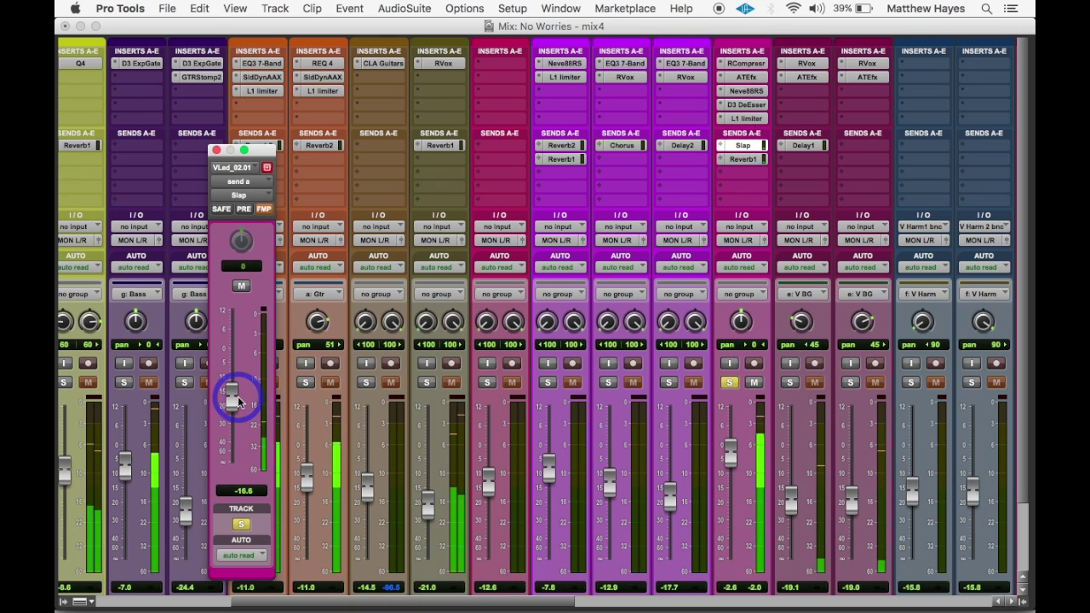
pyautogui.moveTo(234, 401); pyautogui.dragTo(236, 406)
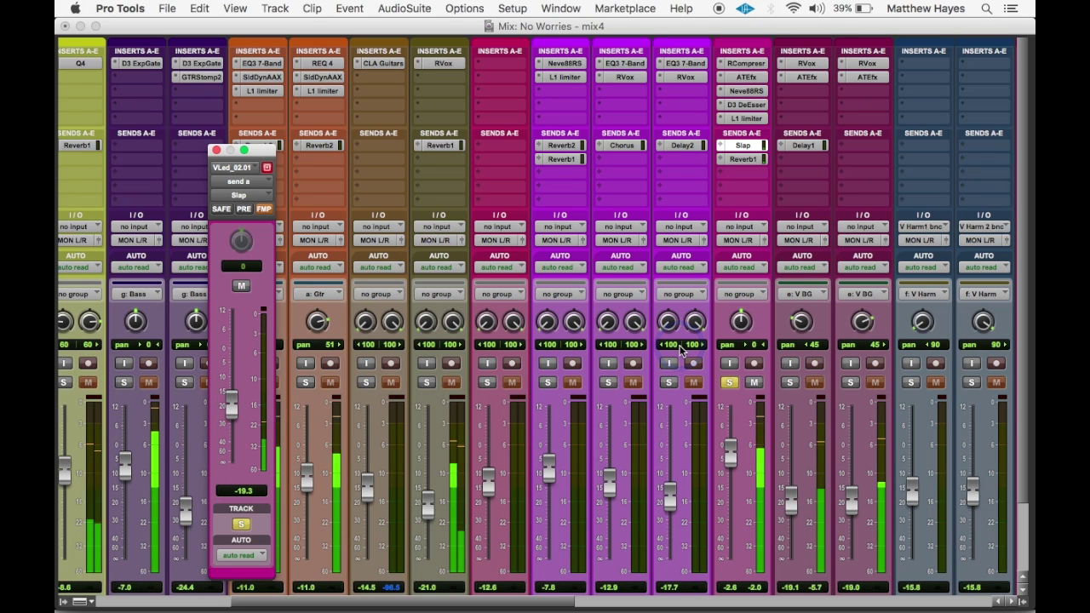
# Add a send on the Slap return track routed to the Reverb1 stereo bus
pyautogui.hscroll(10, 680, 350)
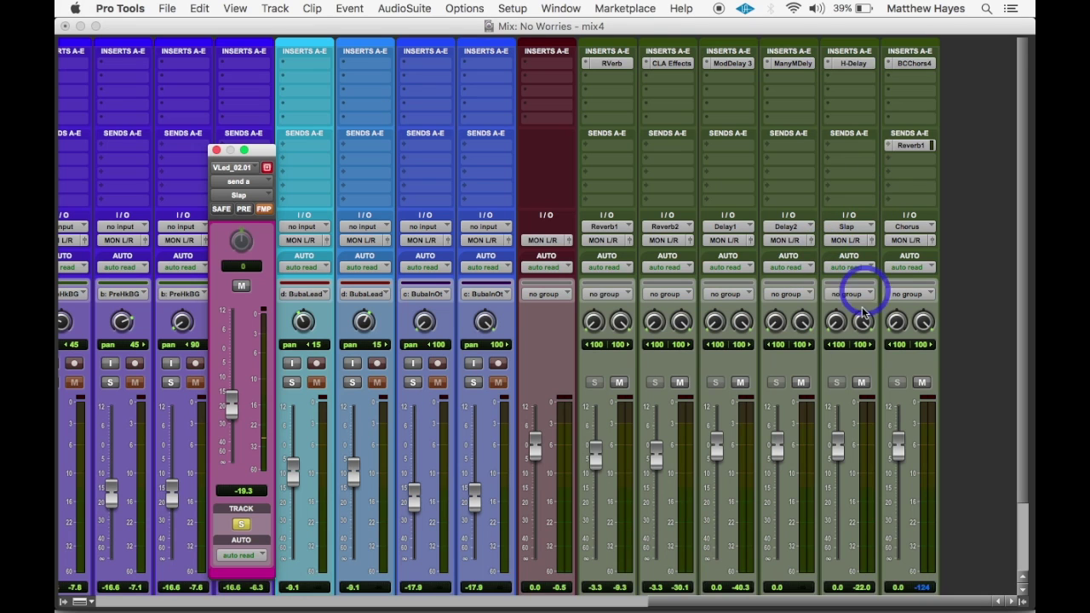
pyautogui.scroll(-3, 847, 518)
pyautogui.scroll(3, 841, 359)
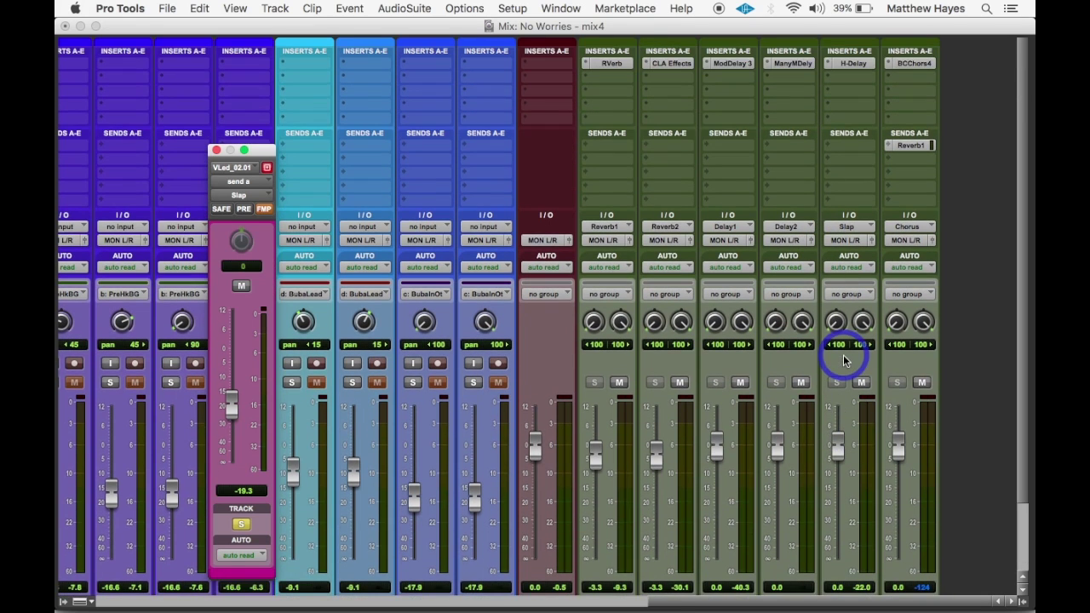
pyautogui.click(848, 152)
pyautogui.moveTo(858, 198)
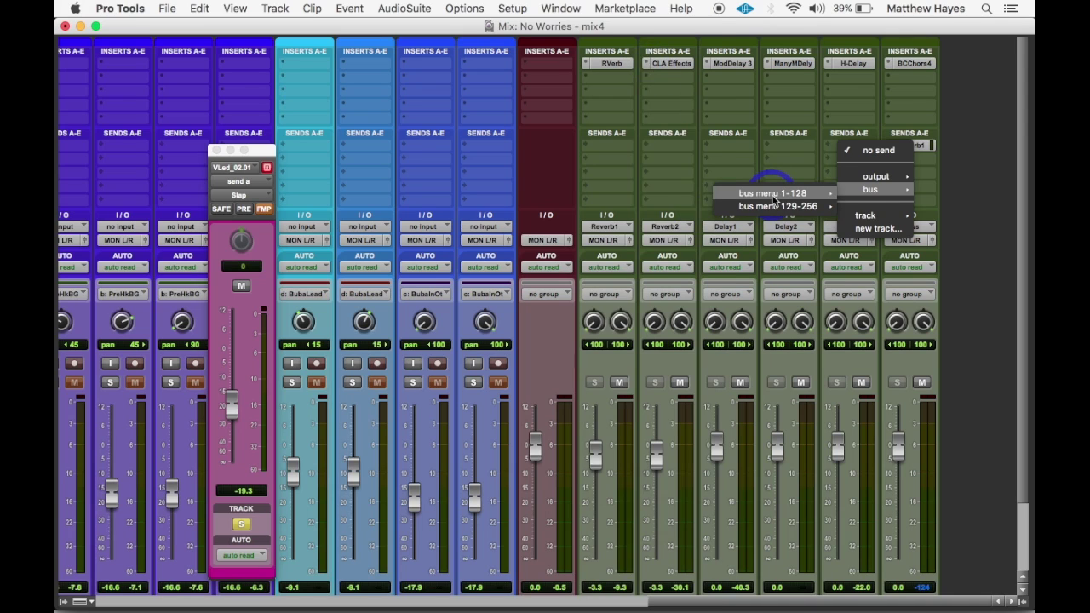
pyautogui.moveTo(774, 198)
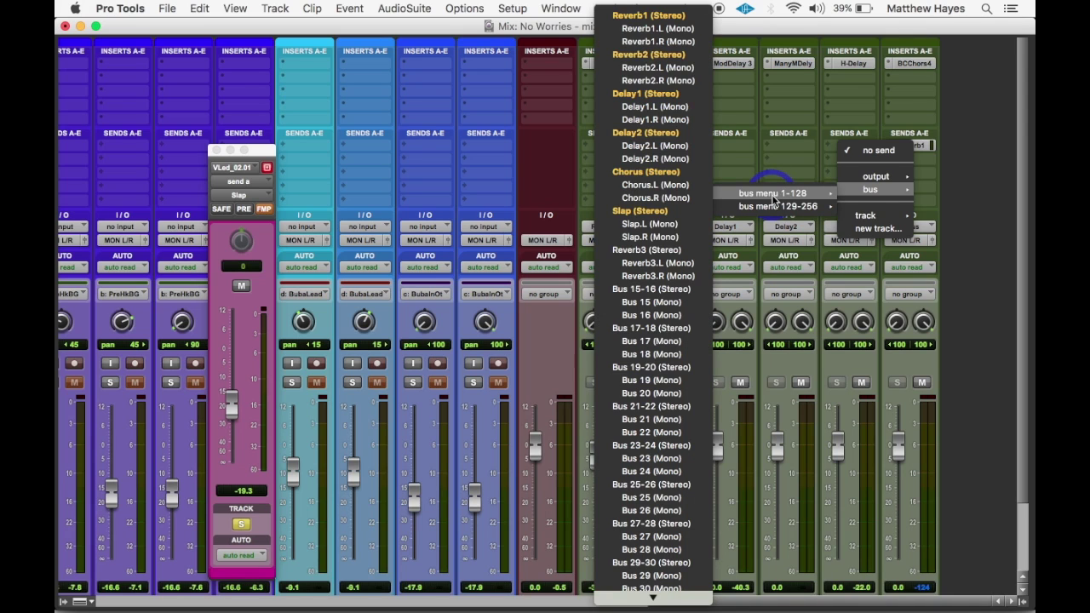
pyautogui.click(656, 15)
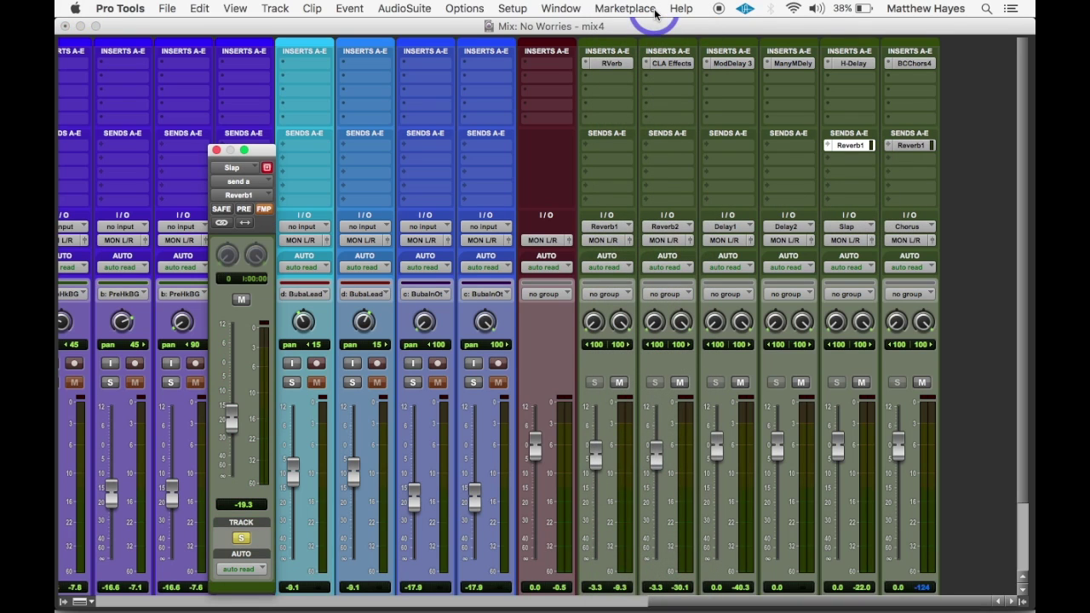
# Set the Slap return's Reverb1 send level to -16.3 dB and close the send window
pyautogui.moveTo(229, 482); pyautogui.dragTo(229, 407)
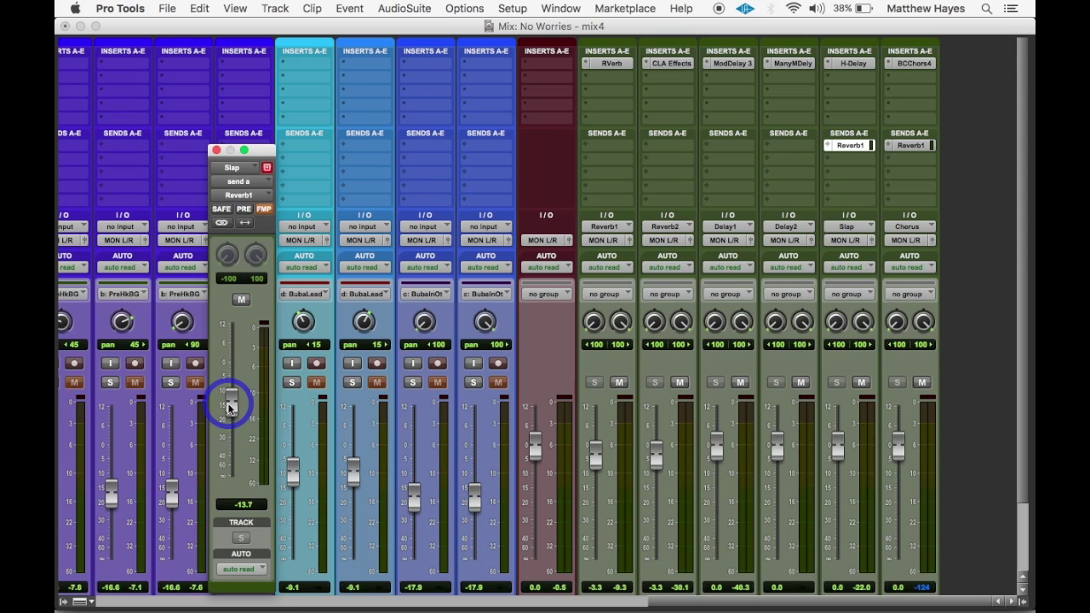
pyautogui.moveTo(233, 408); pyautogui.dragTo(232, 413)
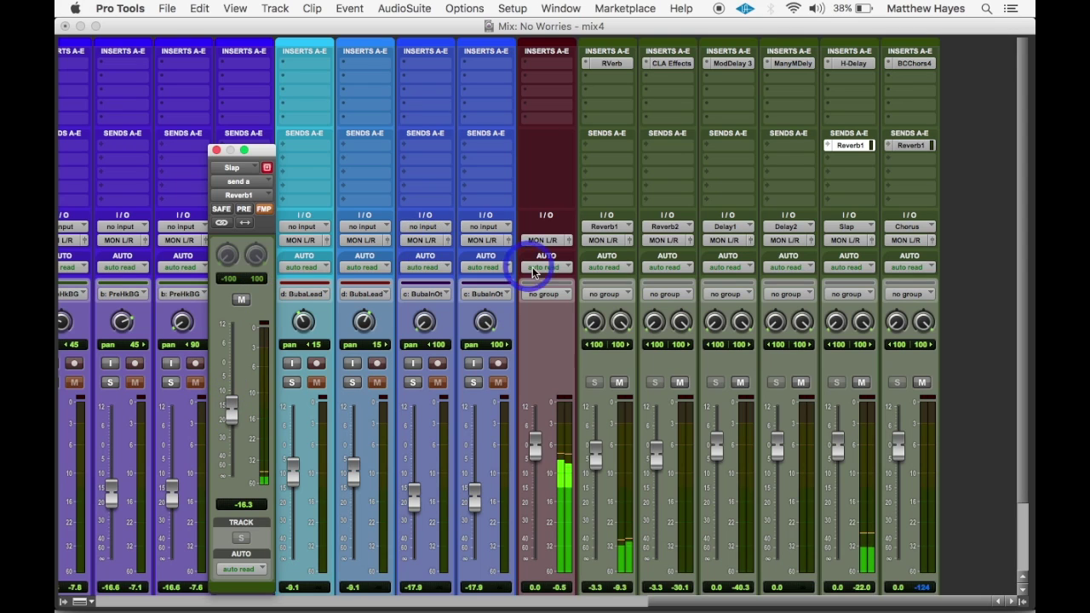
pyautogui.click(216, 151)
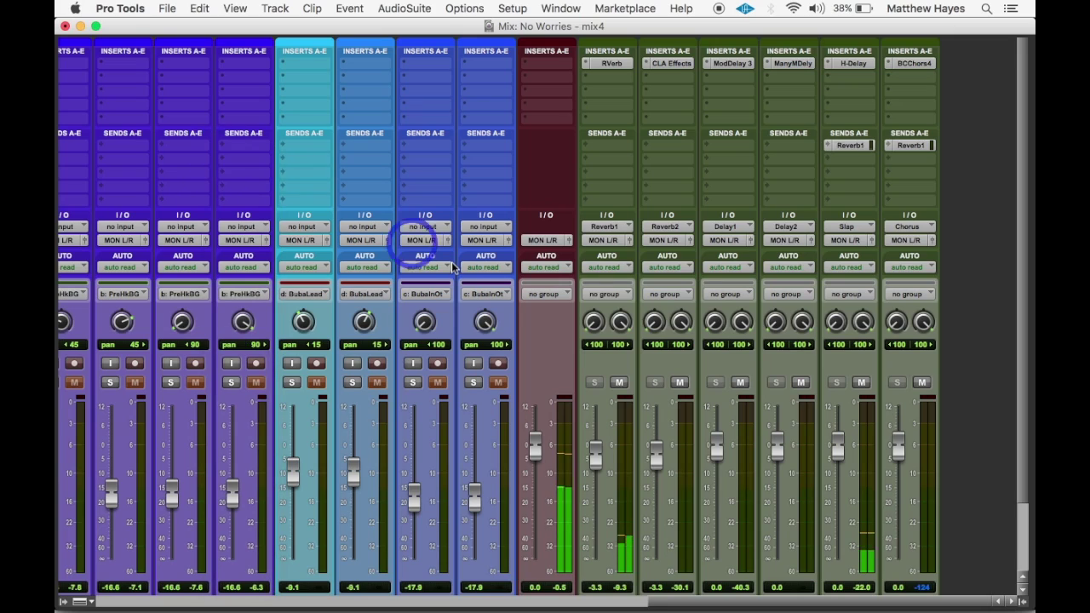
# Take the lead vocal out of solo and save the session
pyautogui.hscroll(-5, 452, 268)
pyautogui.hscroll(-10, 452, 267)
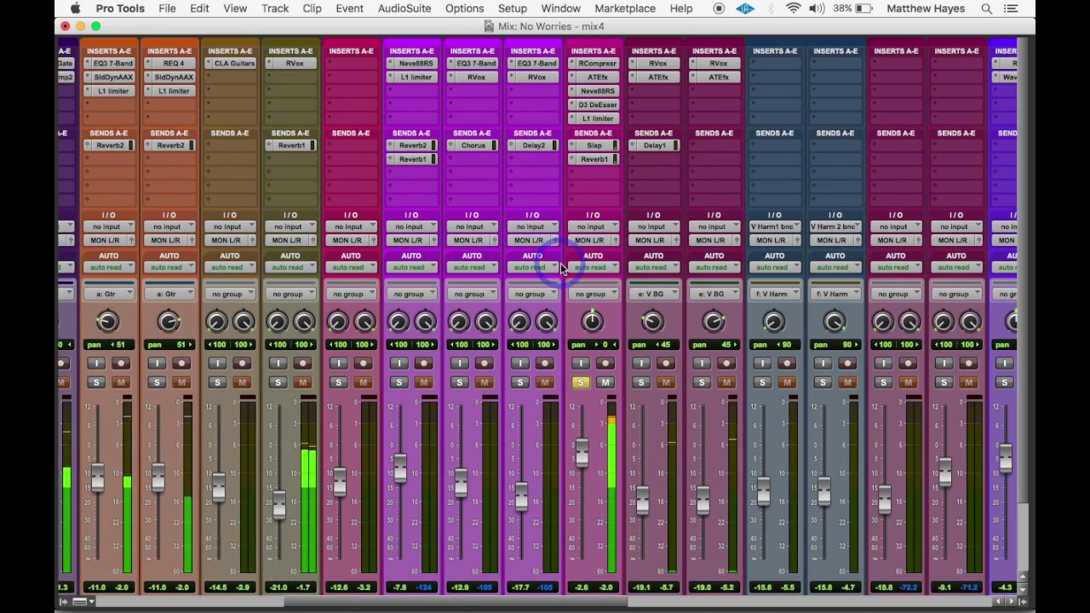
pyautogui.click(579, 380)
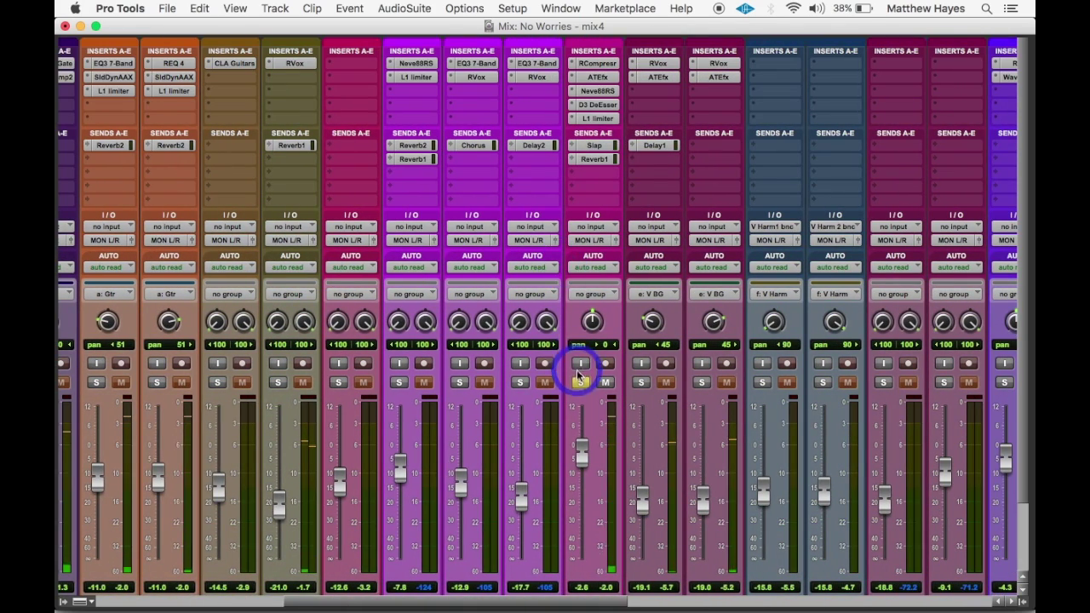
pyautogui.click(580, 383)
pyautogui.press('super+s')
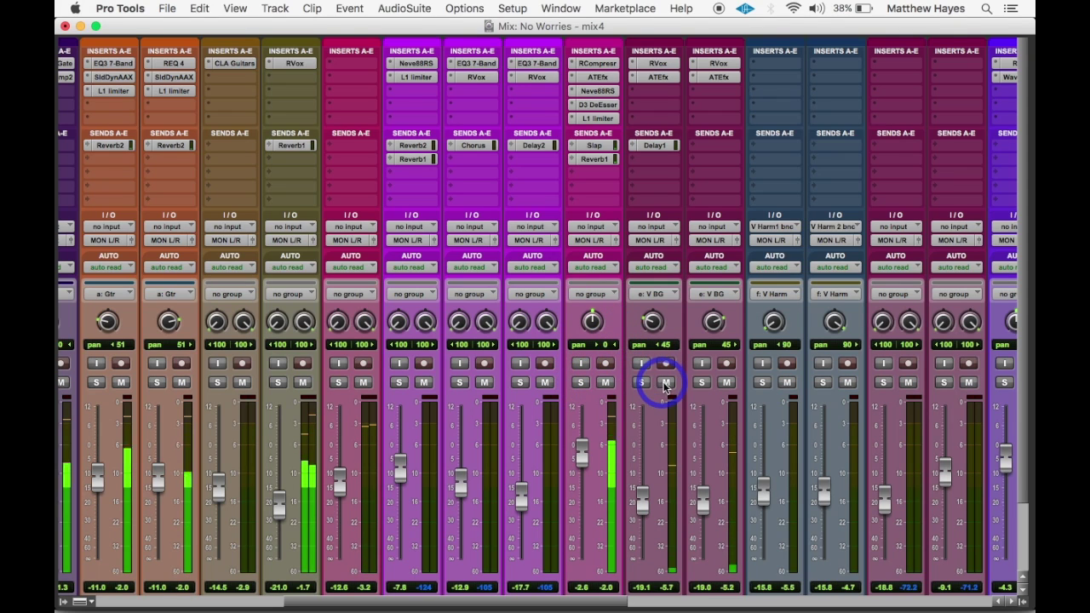
# Mute the two V BG in-out vocal tracks and the two V Harm harmony tracks
pyautogui.click(666, 383)
pyautogui.click(727, 383)
pyautogui.click(789, 384)
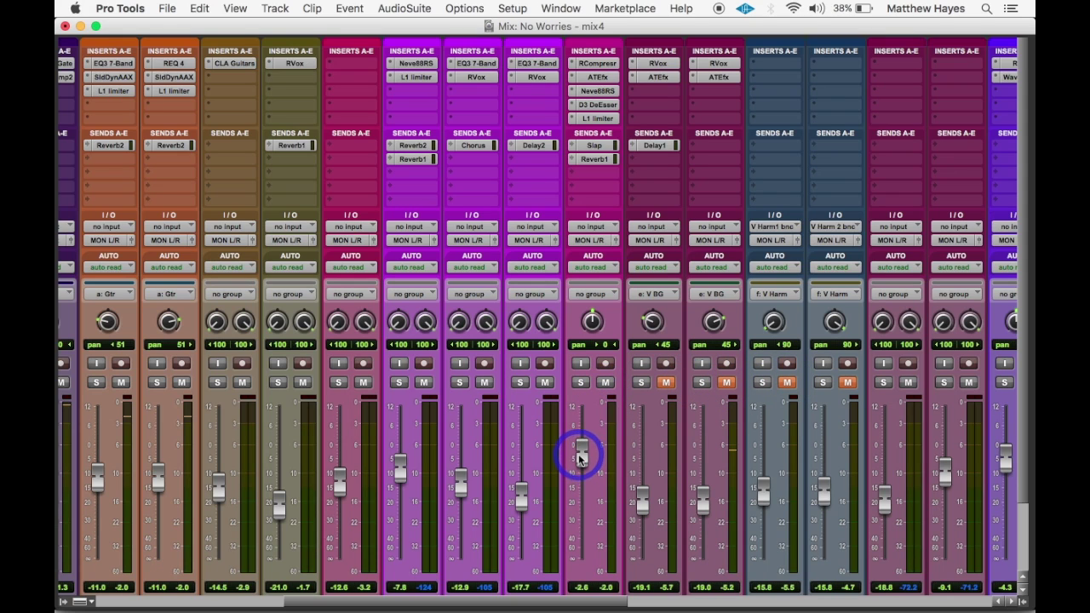
# Pull the lead vocal's fader down to -42.6 dB, bring it back up to -4.1 dB against the playing mix, and save
pyautogui.moveTo(578, 458); pyautogui.dragTo(588, 544)
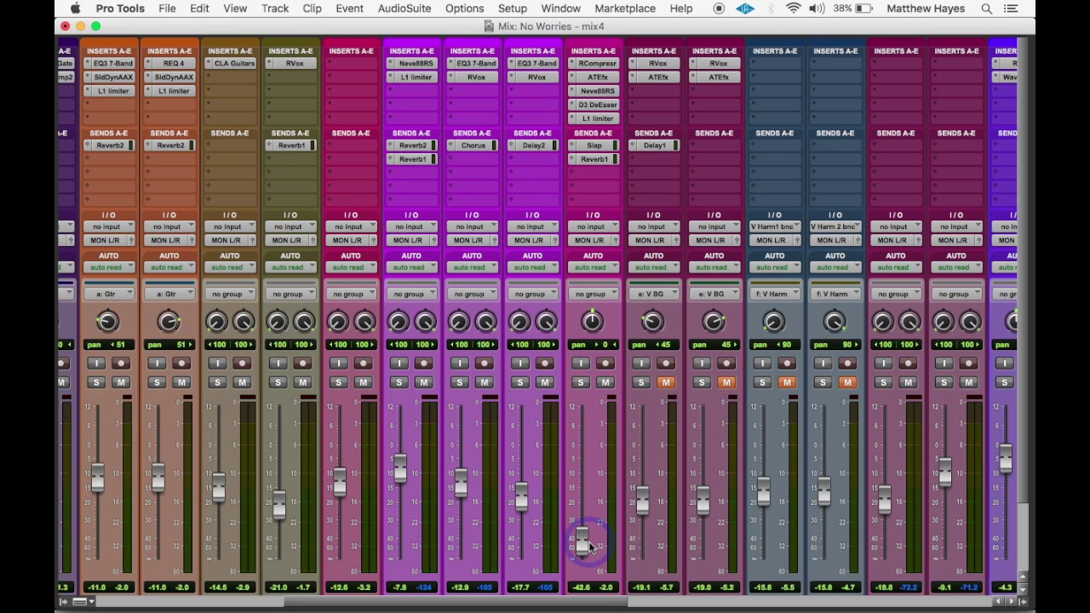
pyautogui.moveTo(583, 538); pyautogui.dragTo(582, 460)
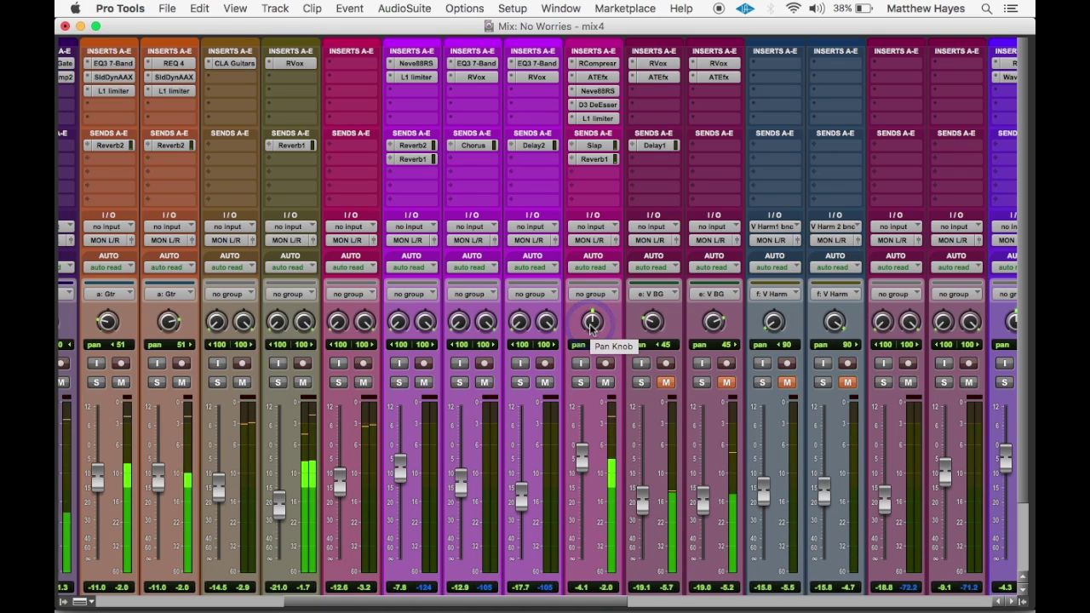
pyautogui.press('super+s')
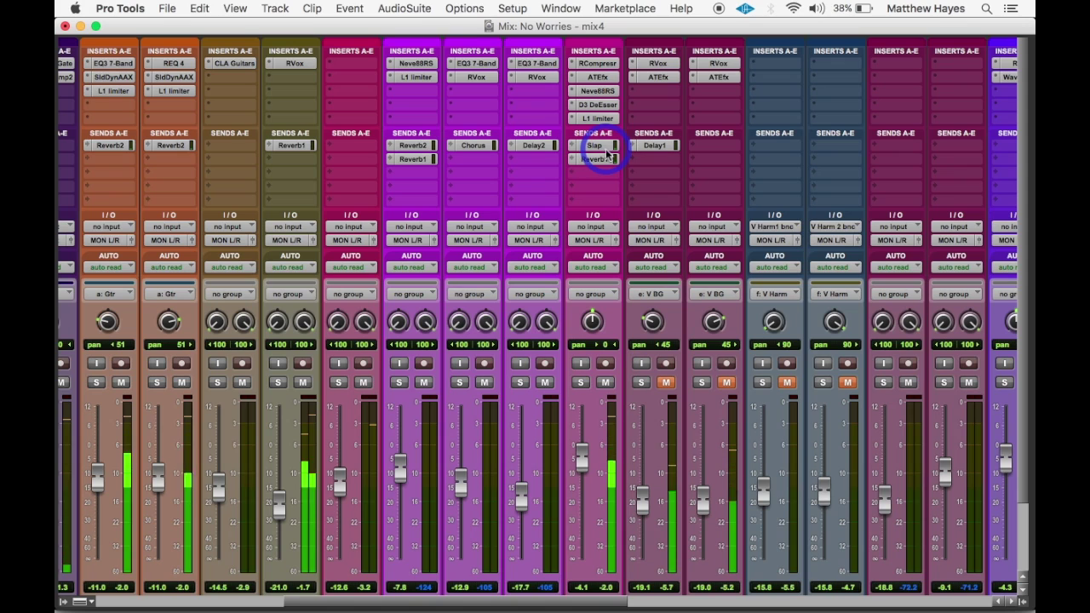
# Compare the lead vocal with and without its Slap and Reverb1 sends by muting and unmuting both during playback
pyautogui.keyDown('super'); pyautogui.click(600, 160); pyautogui.keyUp('super')
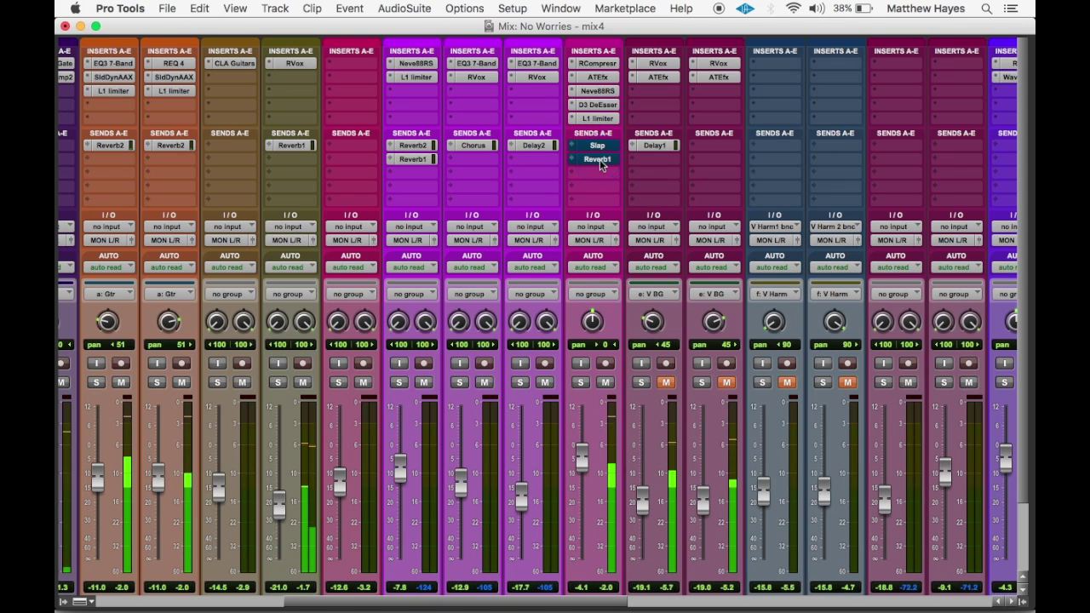
pyautogui.keyDown('super'); pyautogui.click(600, 162); pyautogui.keyUp('super')
pyautogui.keyDown('super'); pyautogui.click(600, 159); pyautogui.keyUp('super')
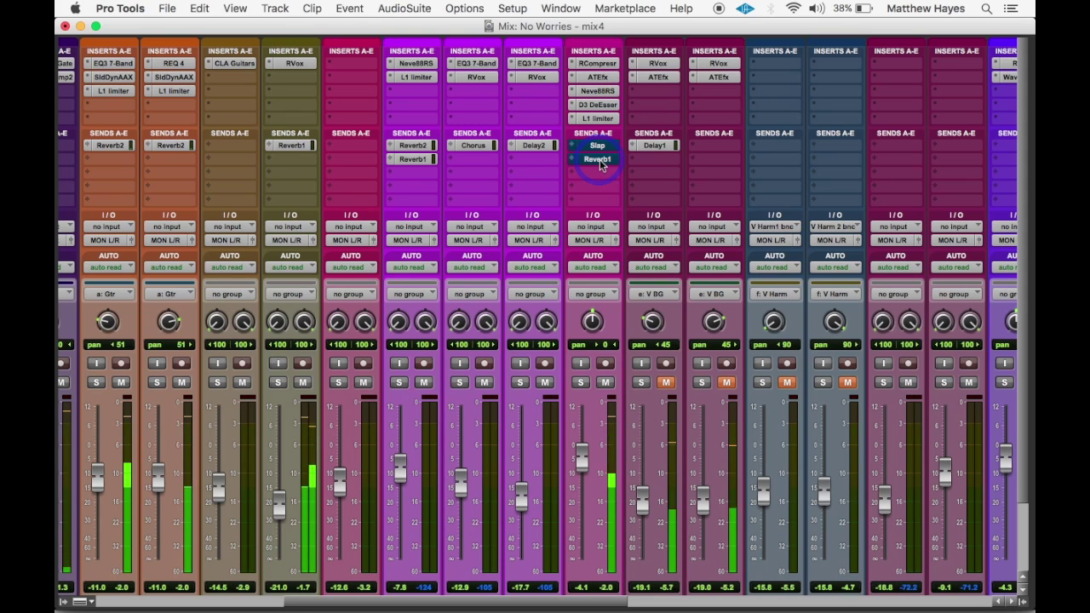
pyautogui.keyDown('super'); pyautogui.click(599, 147); pyautogui.keyUp('super')
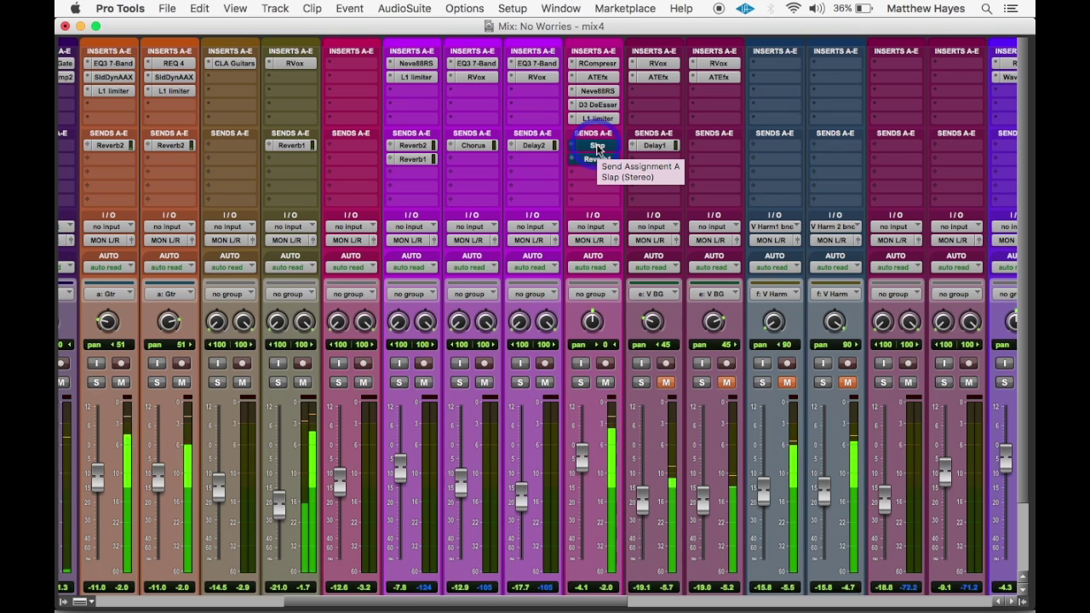
pyautogui.keyDown('super'); pyautogui.click(599, 147); pyautogui.keyUp('super')
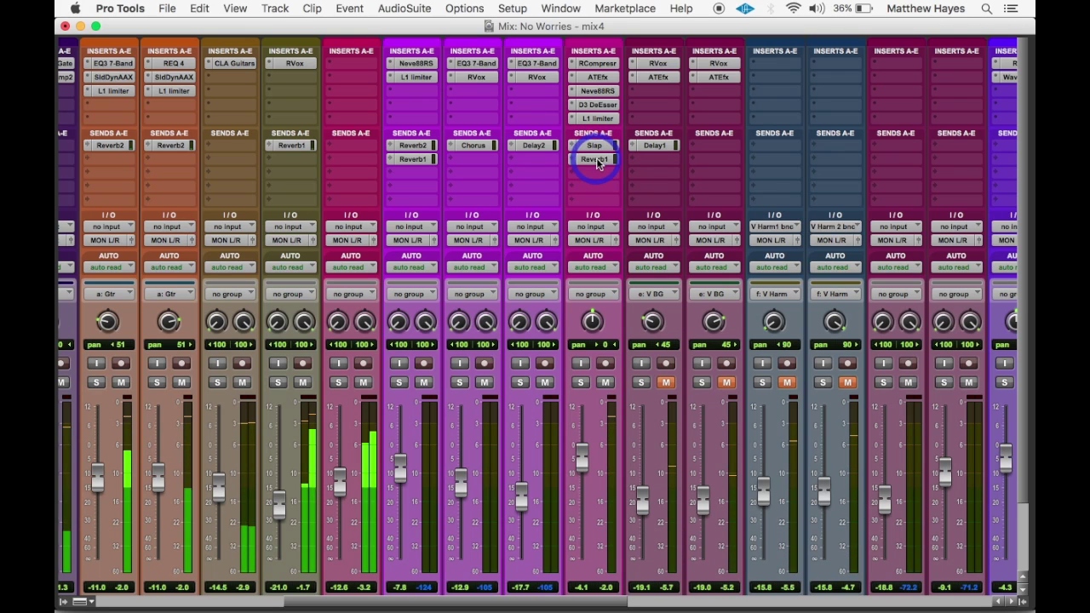
pyautogui.click(560, 211)
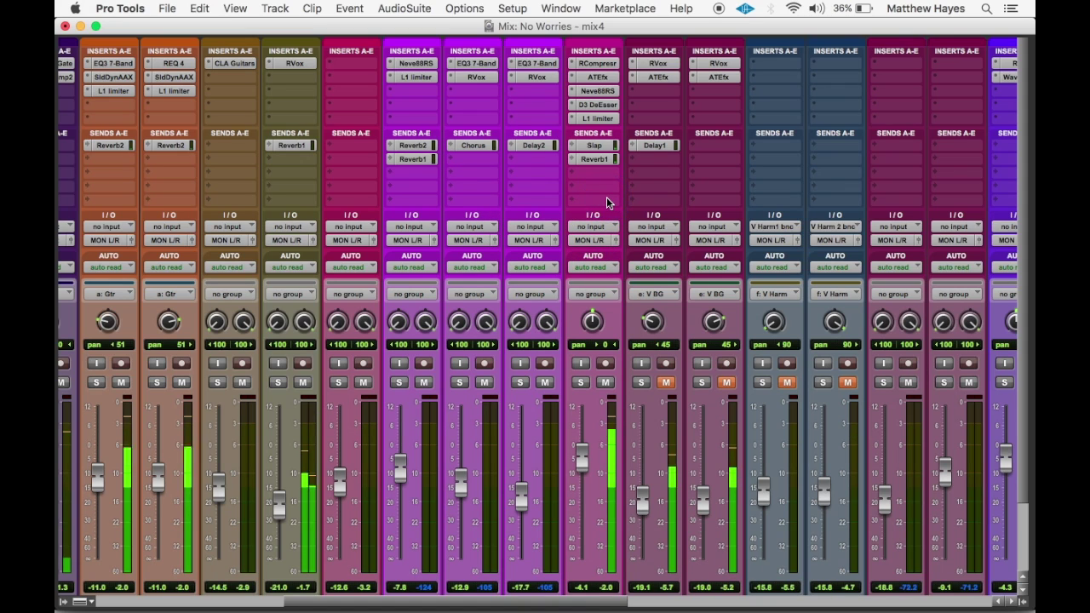
pyautogui.click(604, 365)
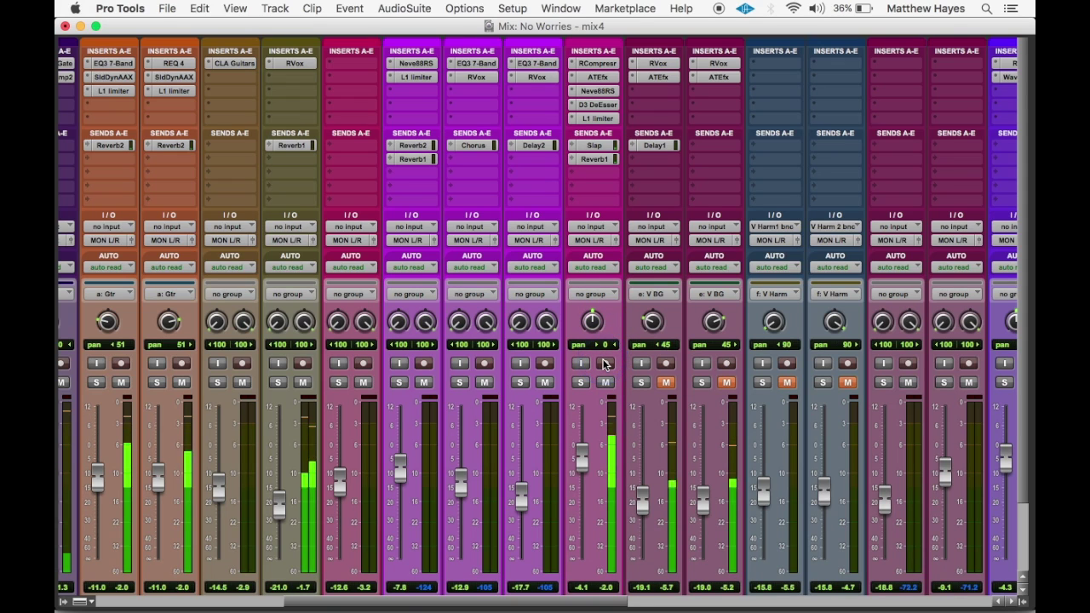
pyautogui.click(603, 365)
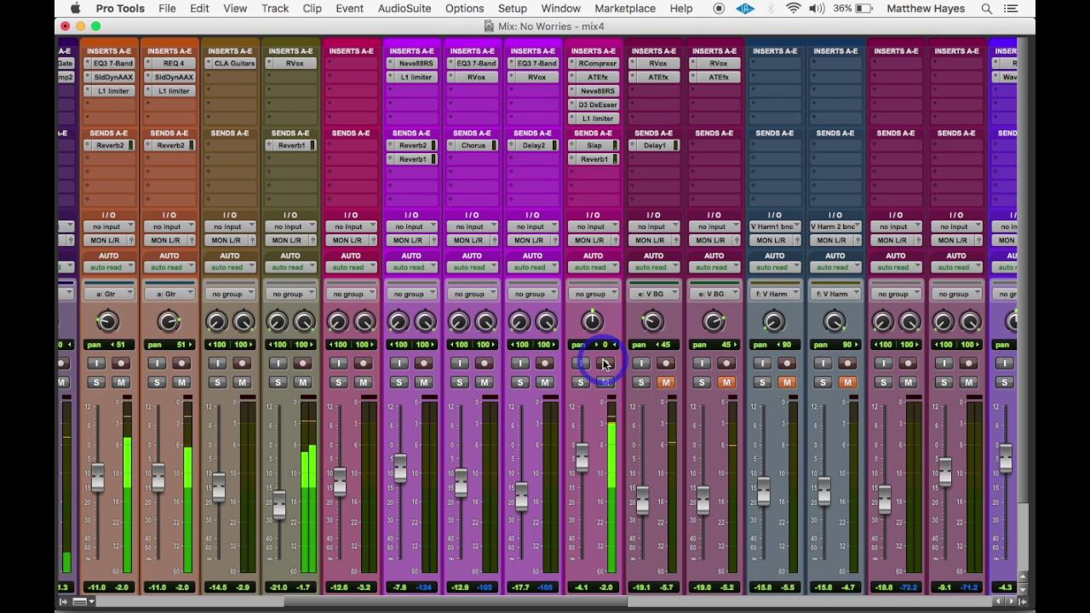
# Switch to the Edit window, stop playback, and play the song from the second lead vocal clip, V Lead_02-51
pyautogui.press('super+equal')
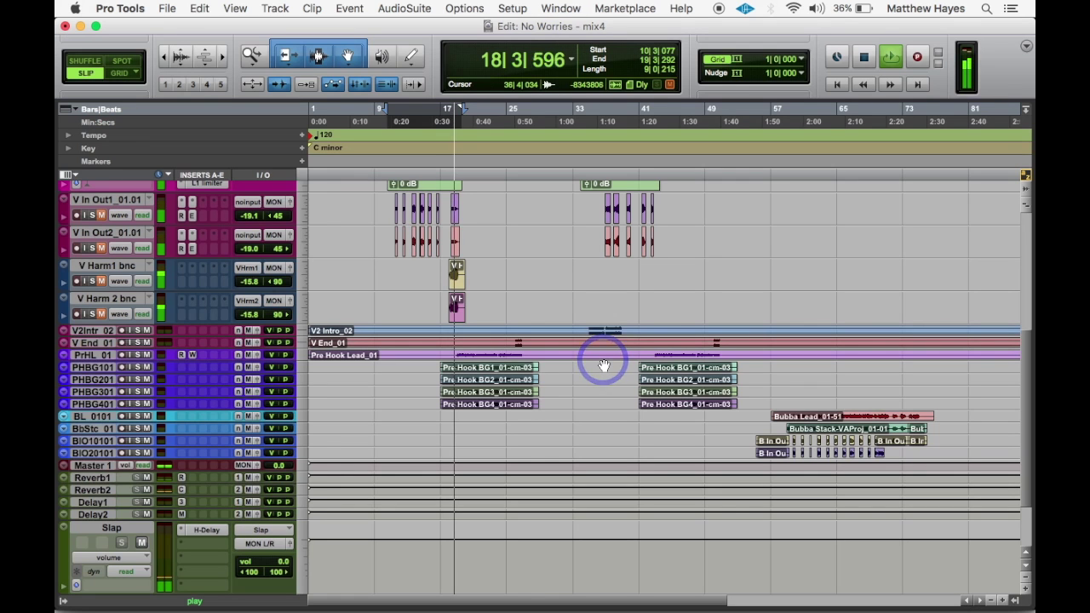
pyautogui.press('space')
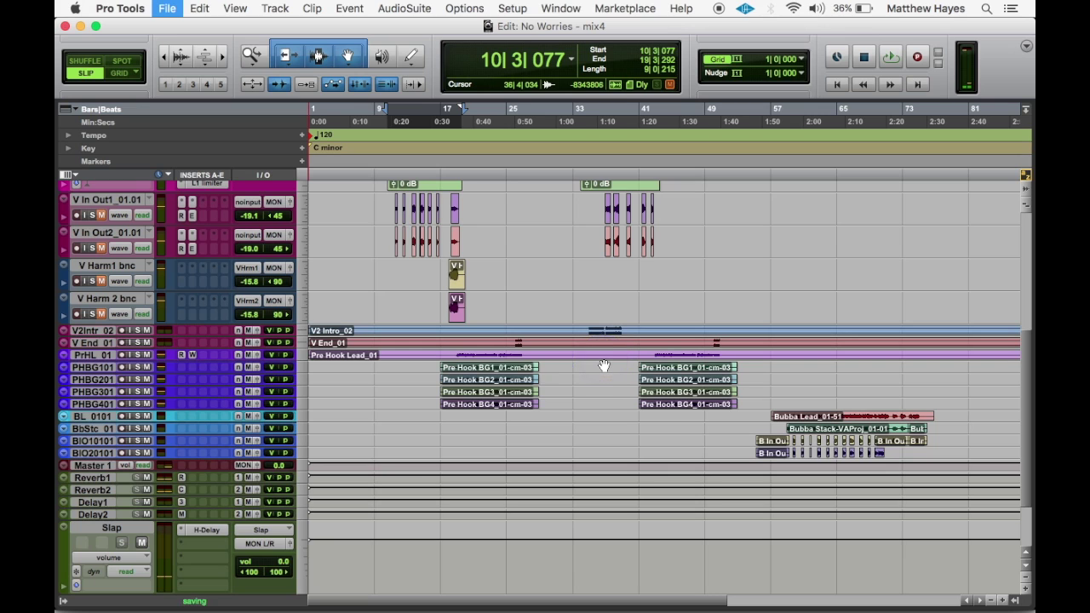
pyautogui.scroll(5, 537, 326)
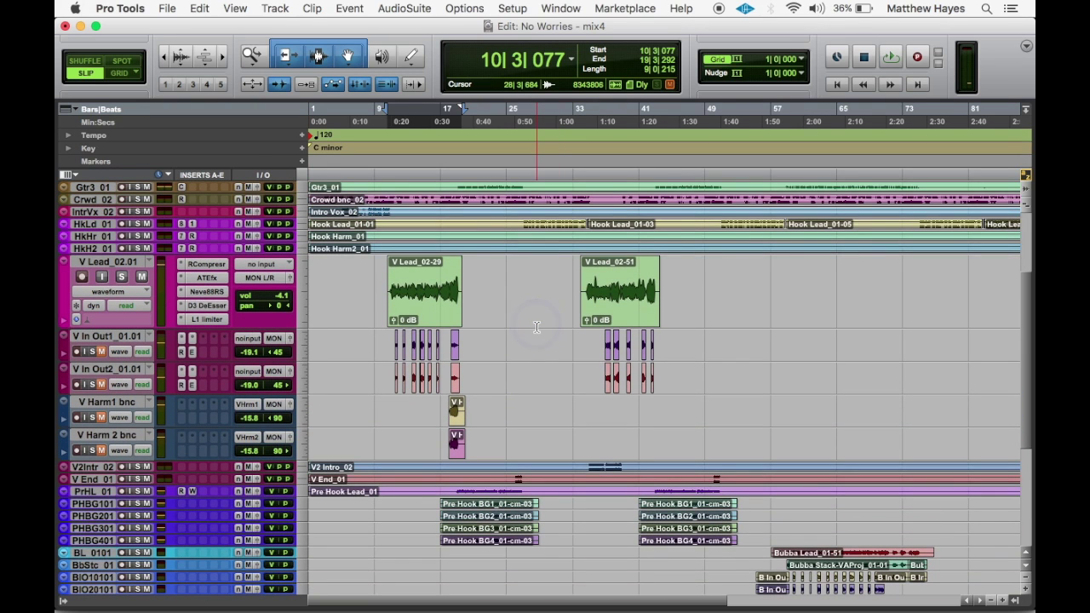
pyautogui.click(622, 316)
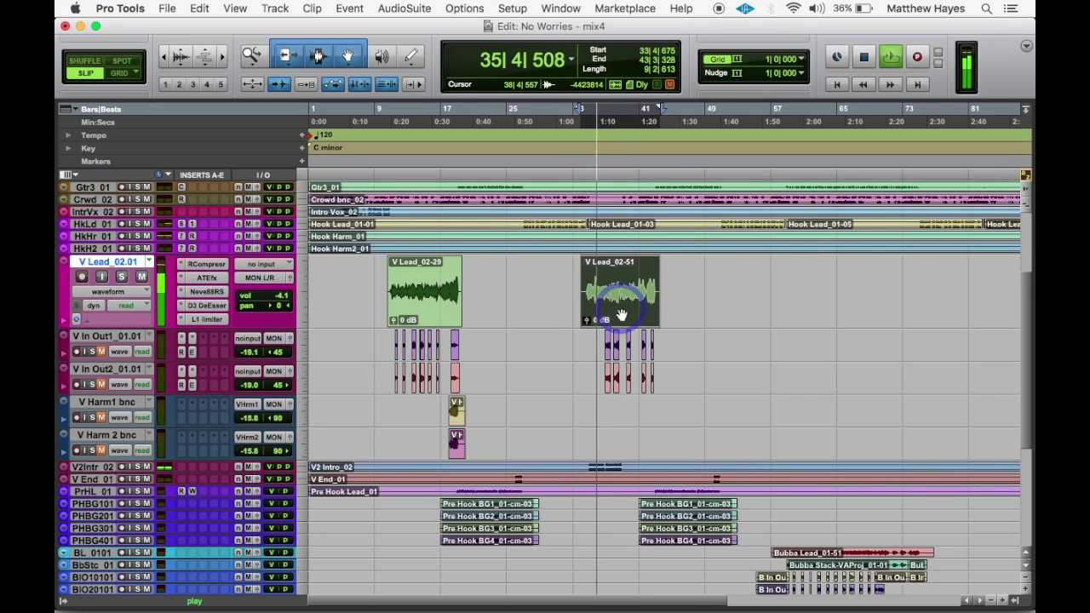
pyautogui.click(621, 316)
pyautogui.click(622, 315)
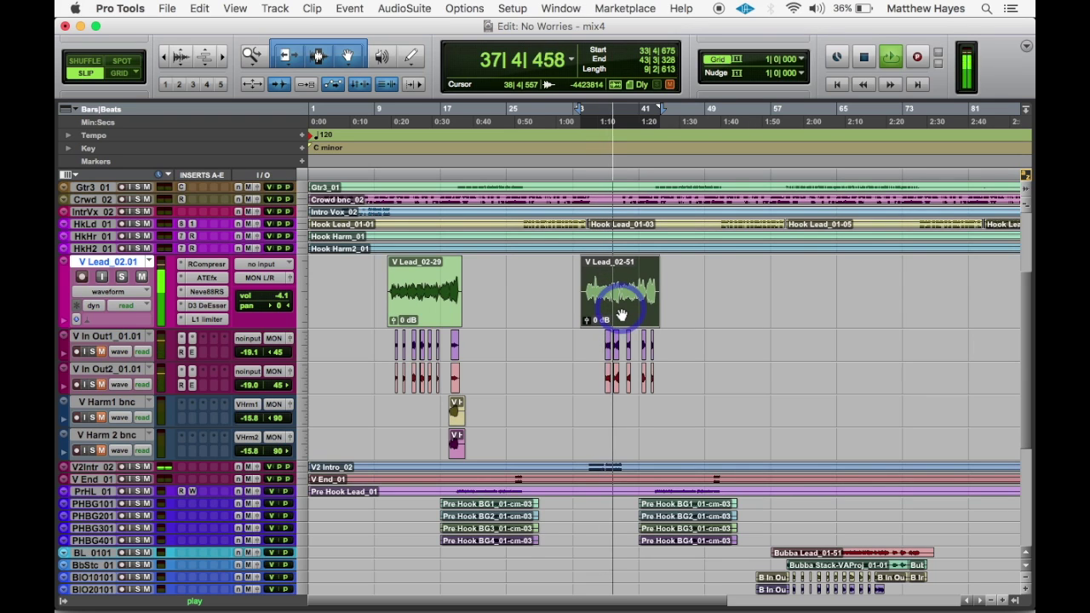
pyautogui.click(621, 315)
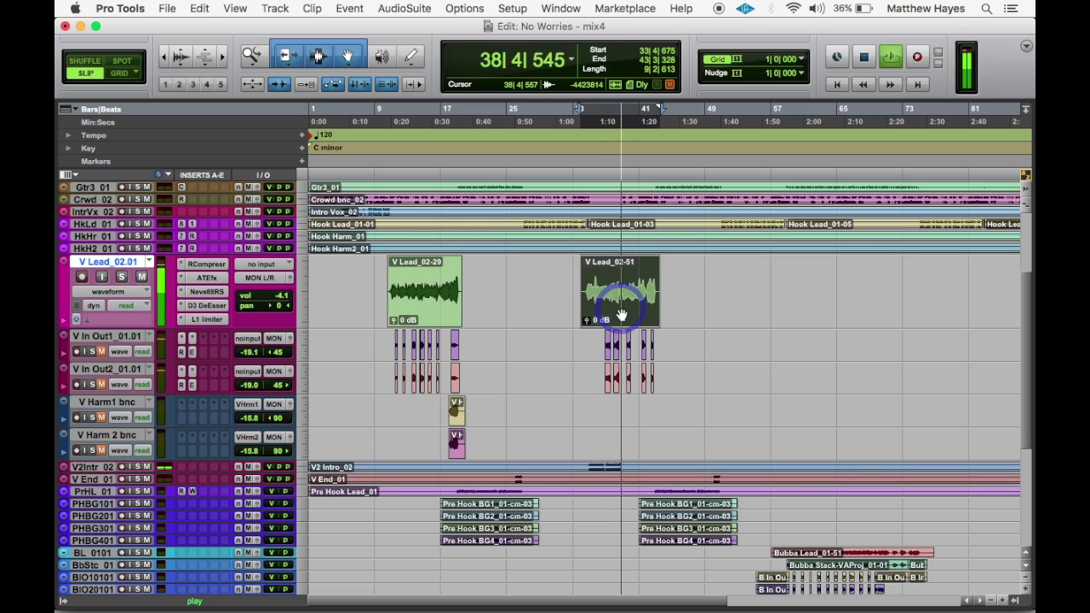
pyautogui.click(622, 315)
pyautogui.click(622, 315)
pyautogui.click(622, 315)
pyautogui.click(622, 315)
pyautogui.click(622, 315)
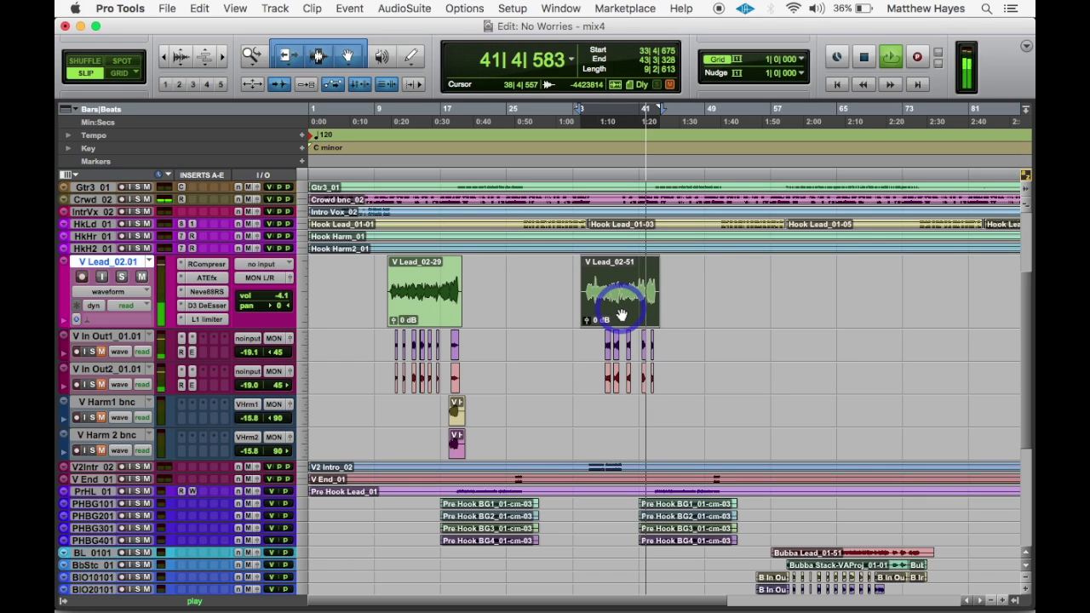
pyautogui.click(622, 316)
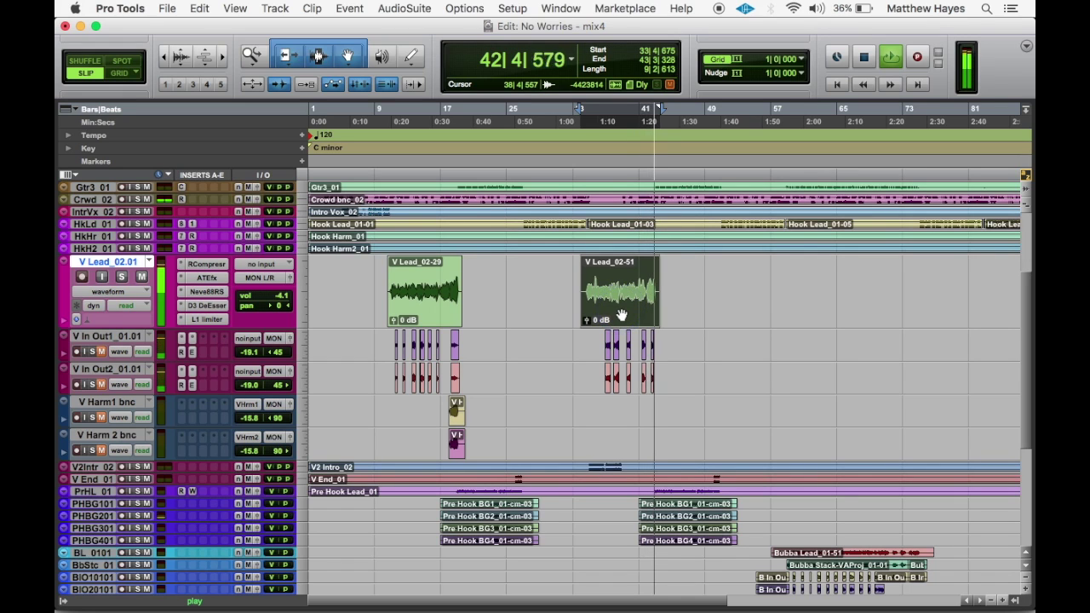
pyautogui.click(622, 315)
# Save the session with playback stopped and select the first lead vocal clip, V Lead_02-29
pyautogui.press('space')
pyautogui.press('super+s')
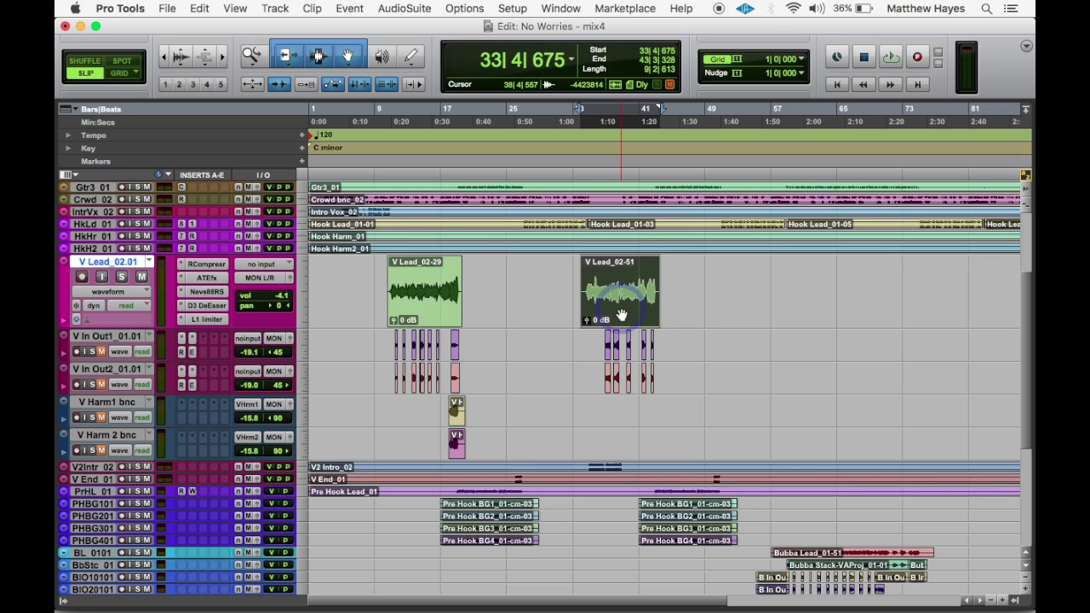
pyautogui.click(426, 310)
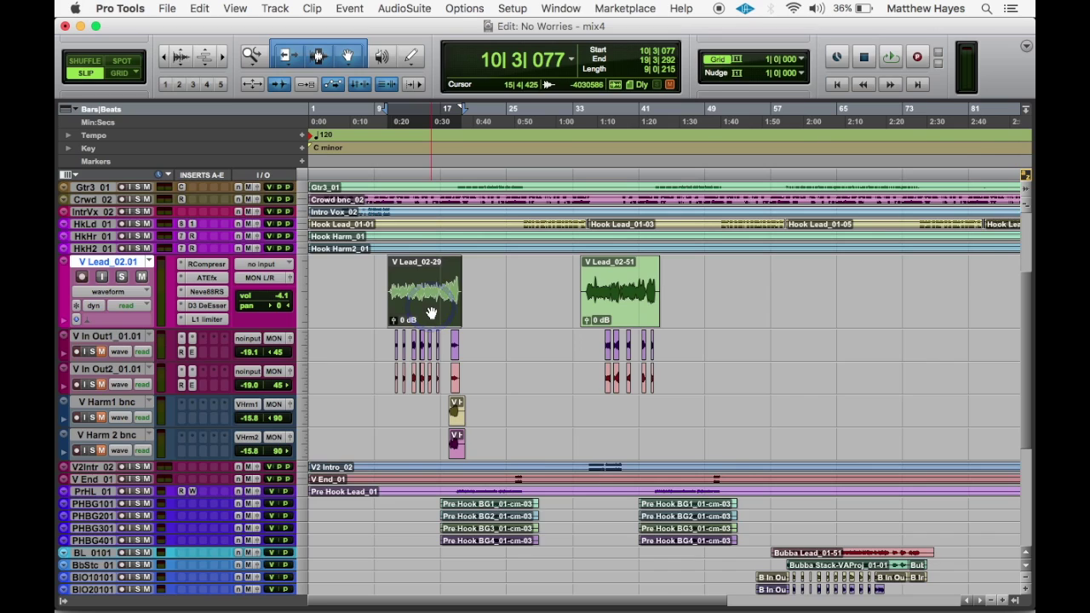
# Switch to the Mix window and examine the lead vocal's Slap and Reverb1 sends, the neighbouring vocal channels, and the reverb, delay and chorus return tracks
pyautogui.press('super+equal')
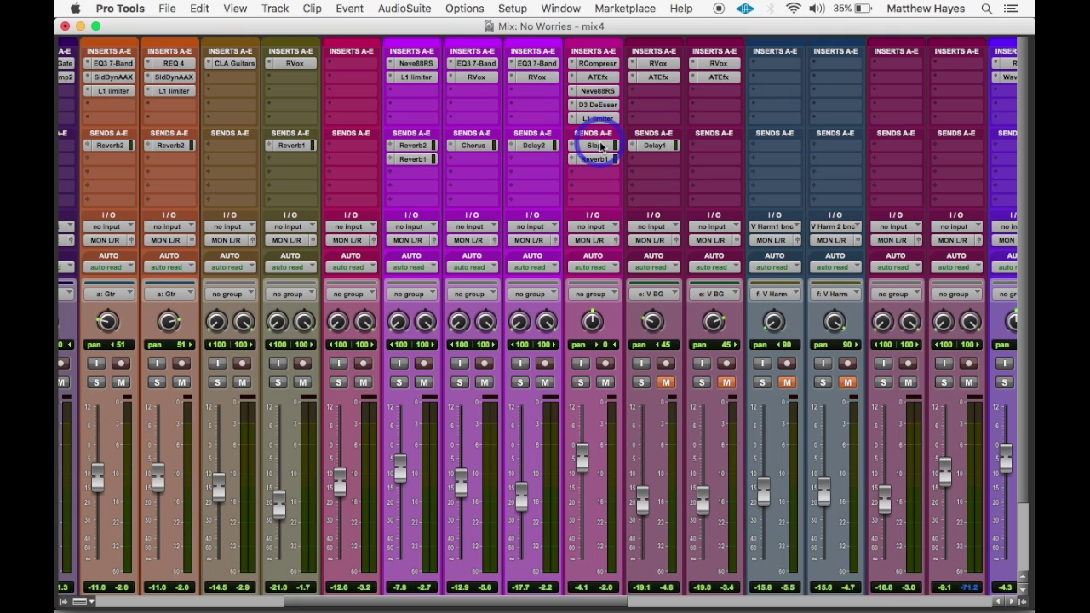
pyautogui.hscroll(12, 601, 146)
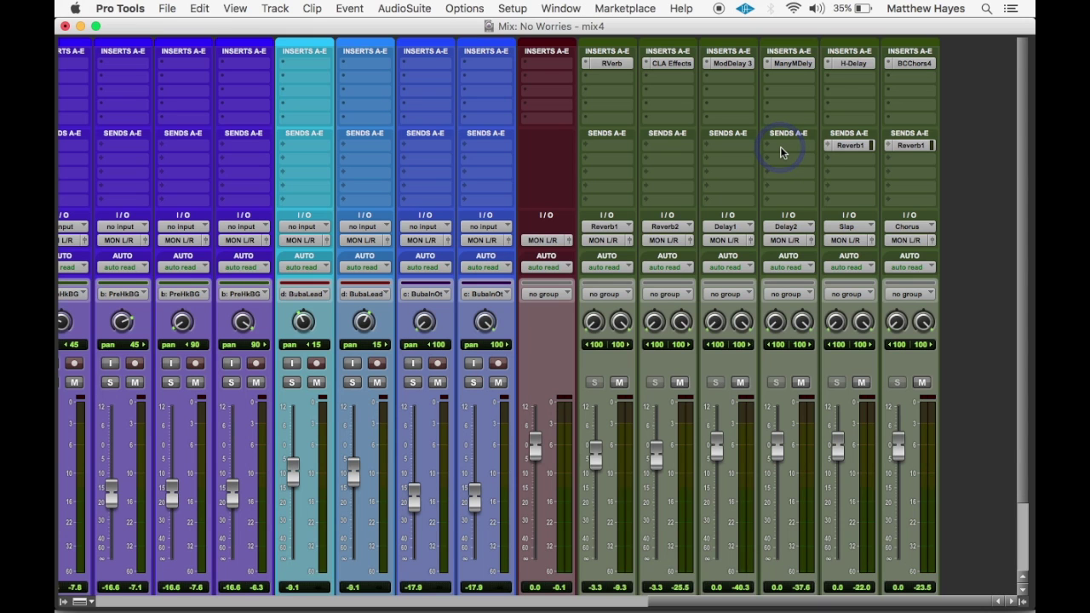
pyautogui.hscroll(-10, 780, 146)
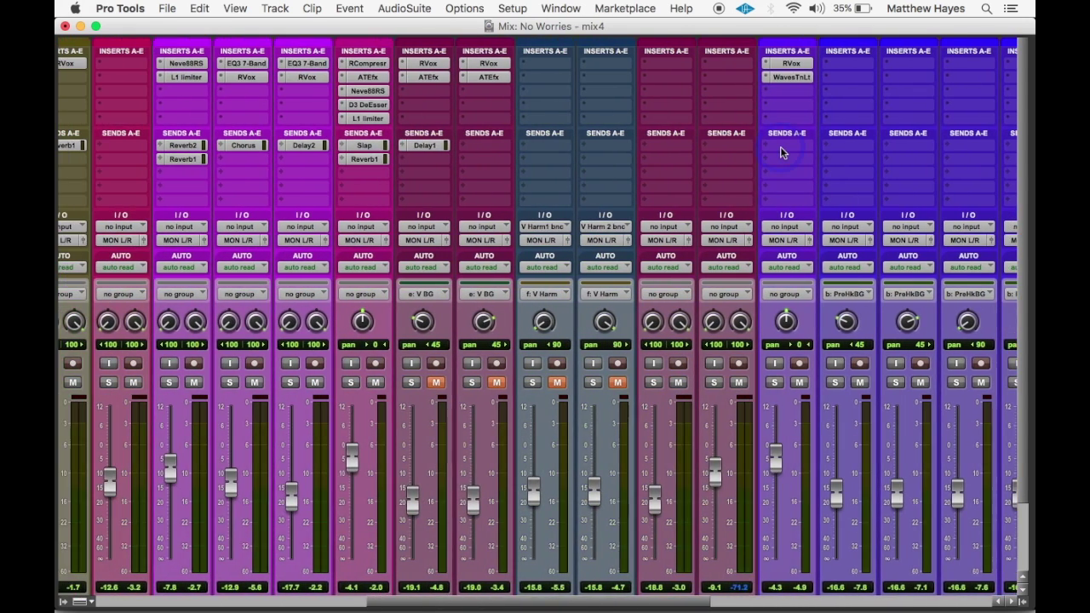
pyautogui.hscroll(-5, 780, 147)
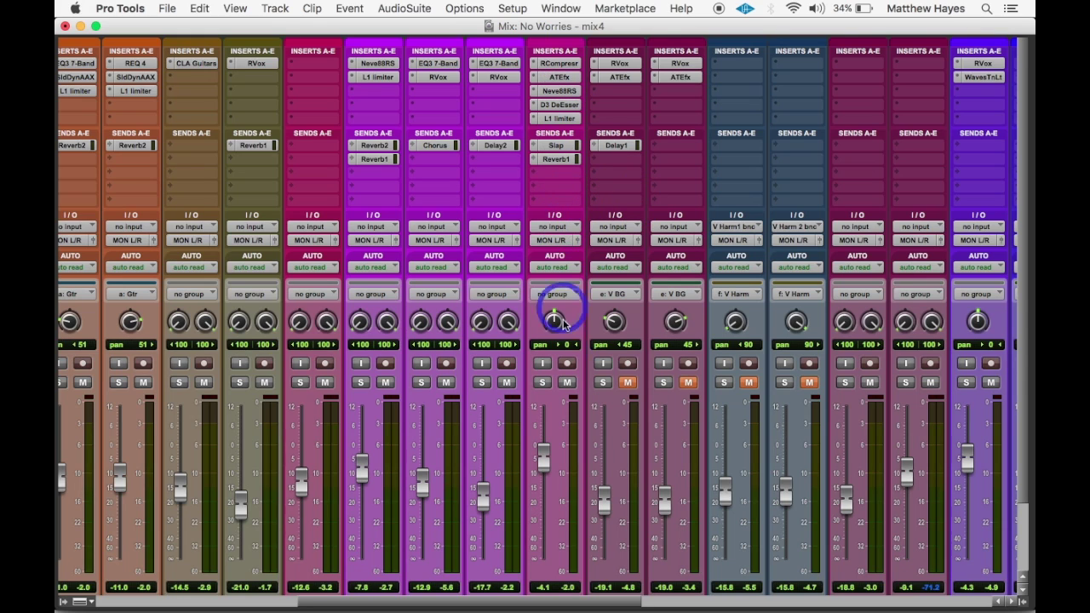
pyautogui.hscroll(3, 608, 217)
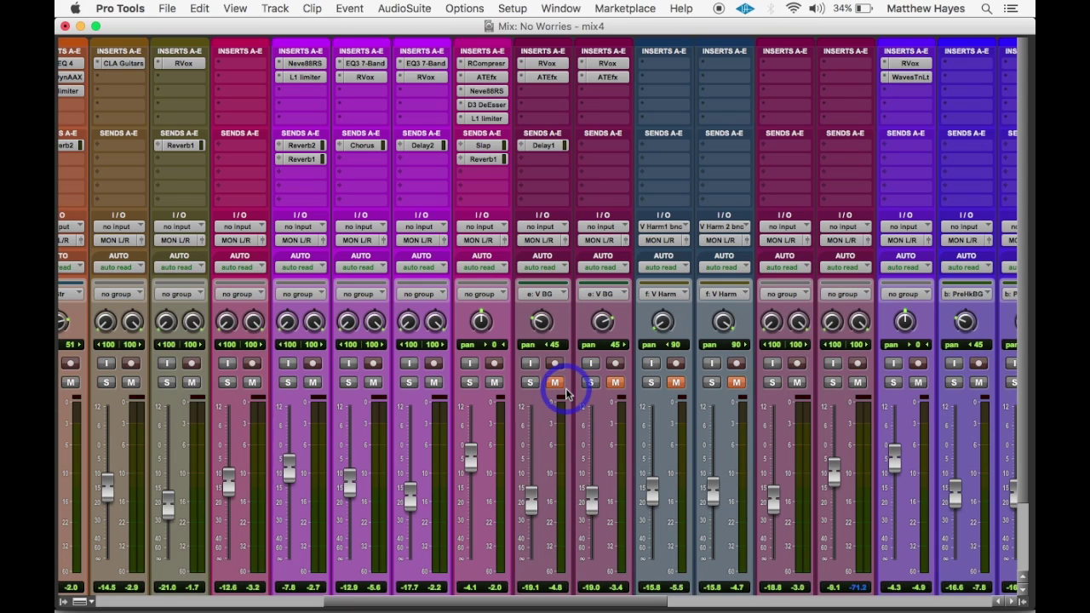
pyautogui.hscroll(15, 565, 387)
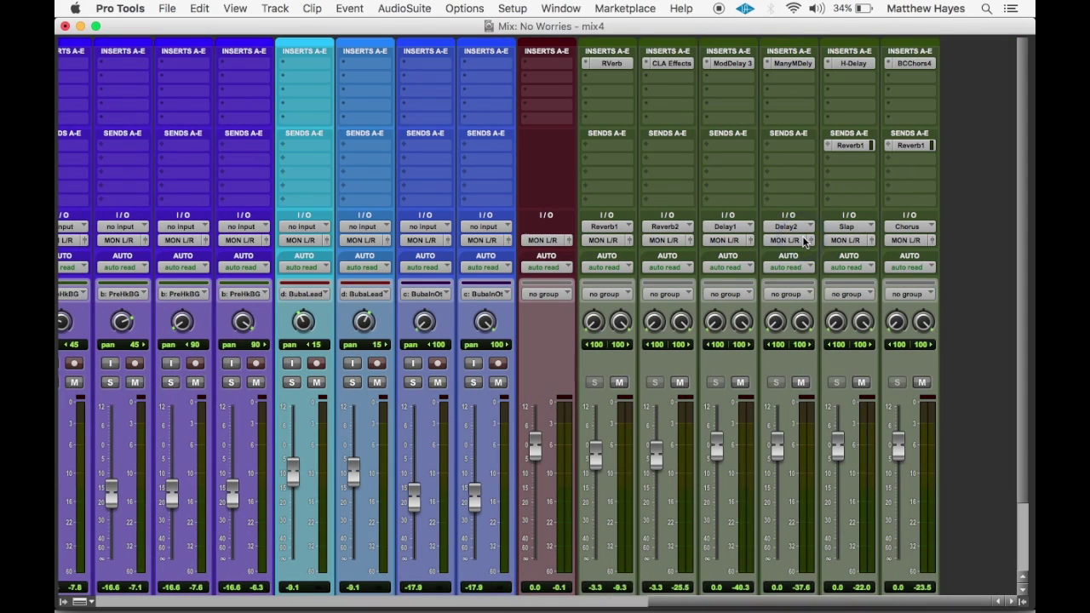
pyautogui.hscroll(-2, 802, 238)
pyautogui.hscroll(-10, 802, 240)
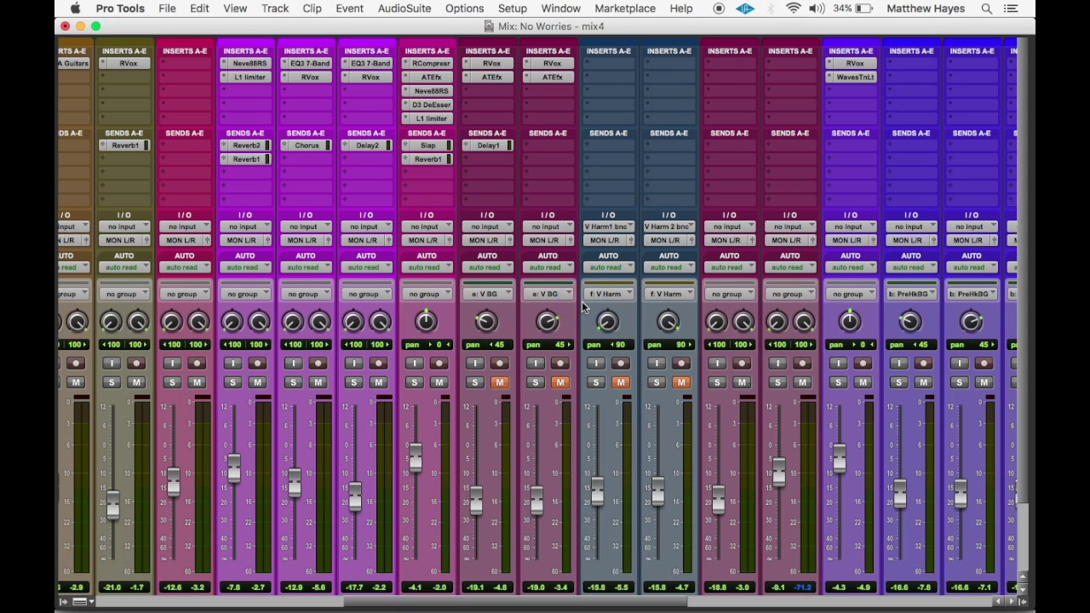
pyautogui.scroll(-3, 583, 308)
pyautogui.scroll(3, 584, 308)
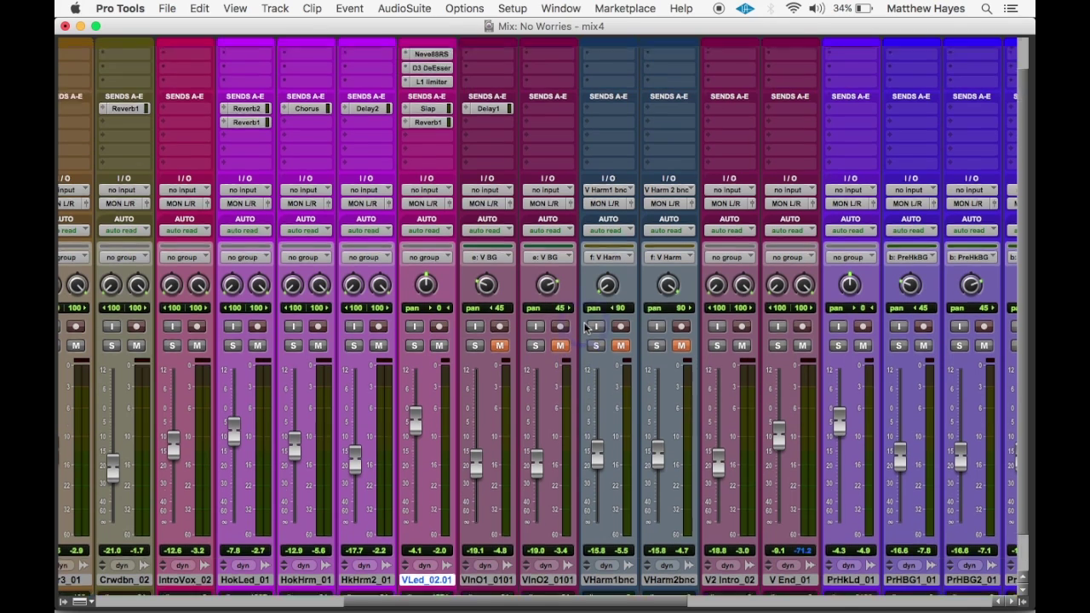